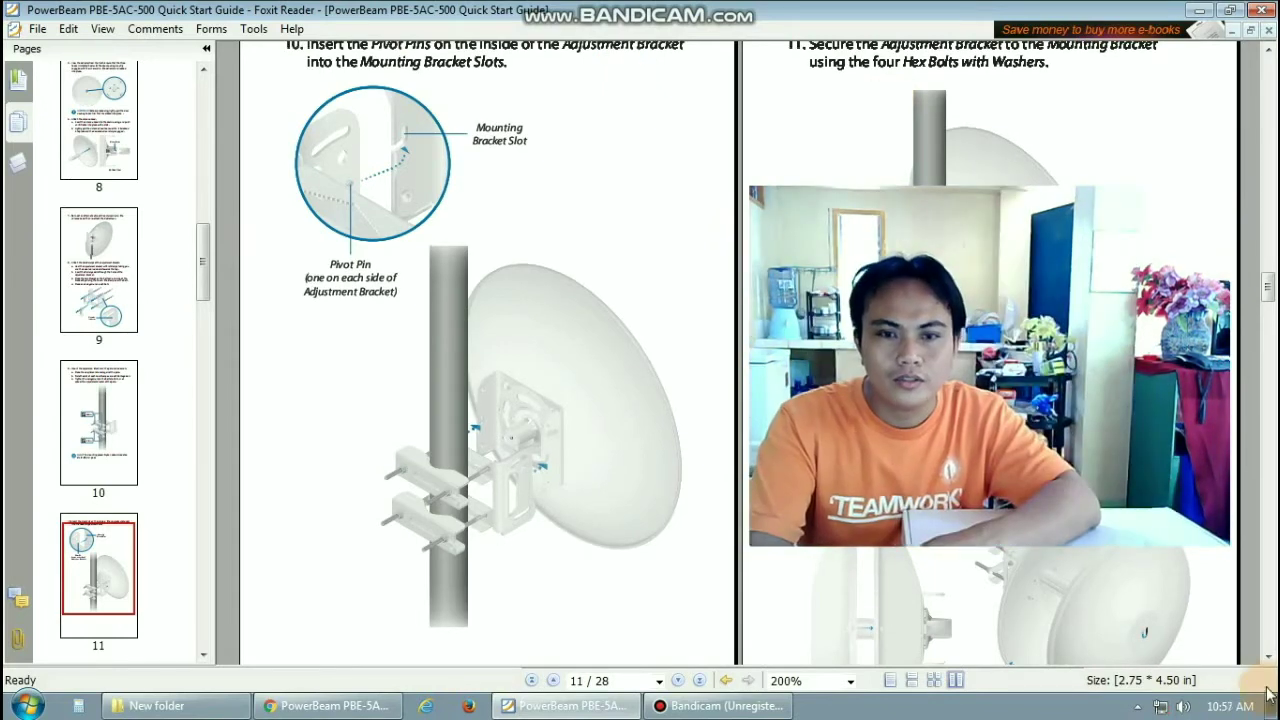
# - Open the Internet Protocol Version 4 properties of Local Area Connection 5 from the Network and Sharing Center
pyautogui.click(1160, 707)
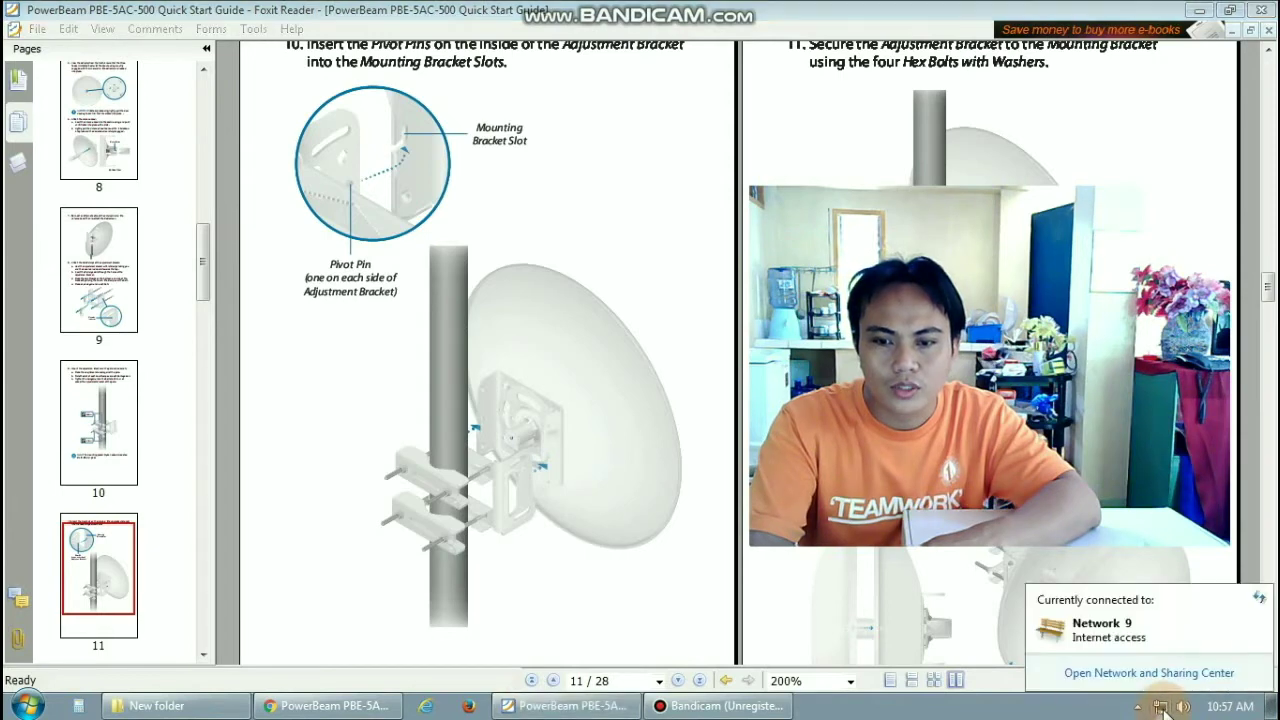
pyautogui.click(1105, 673)
pyautogui.click(895, 306)
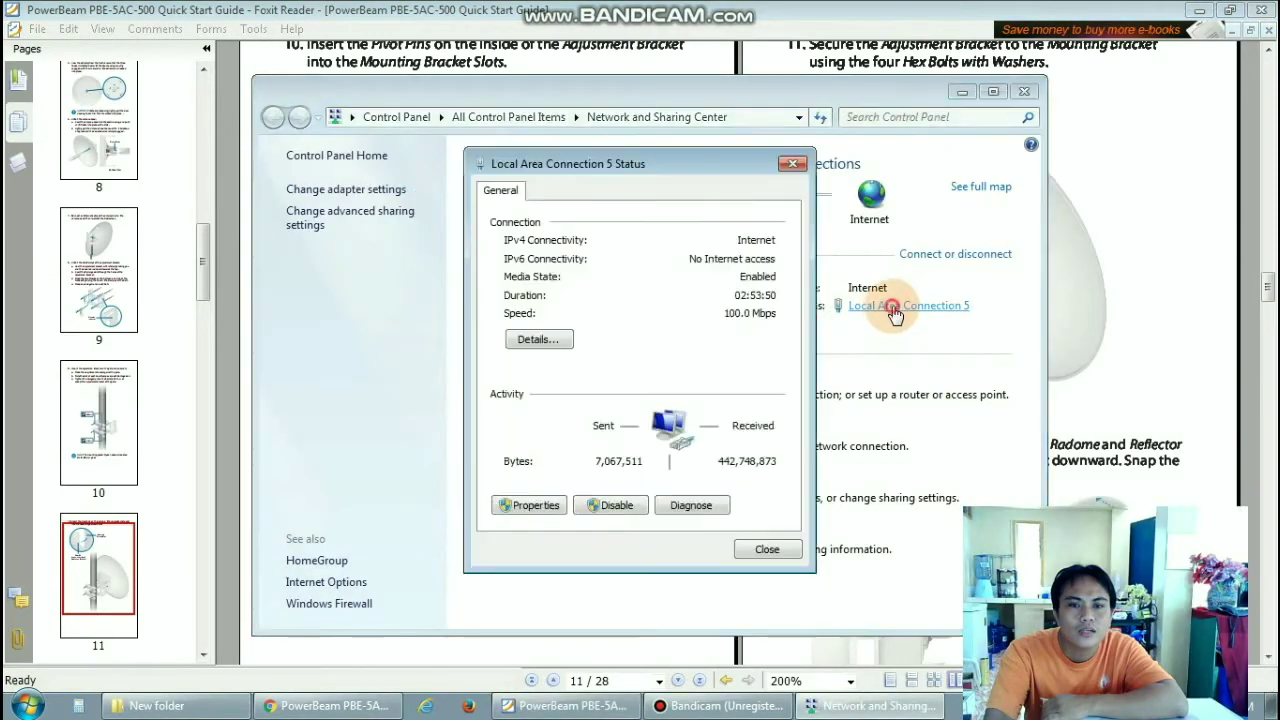
pyautogui.click(521, 508)
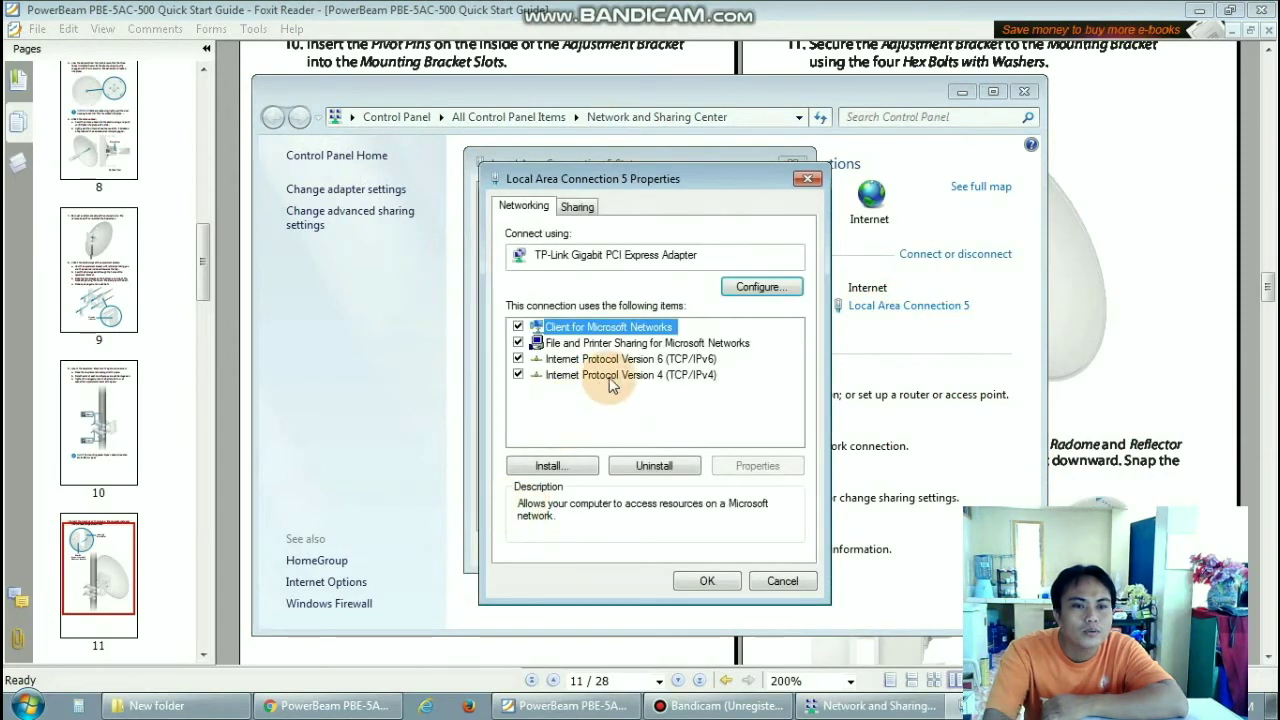
pyautogui.doubleClick(608, 376)
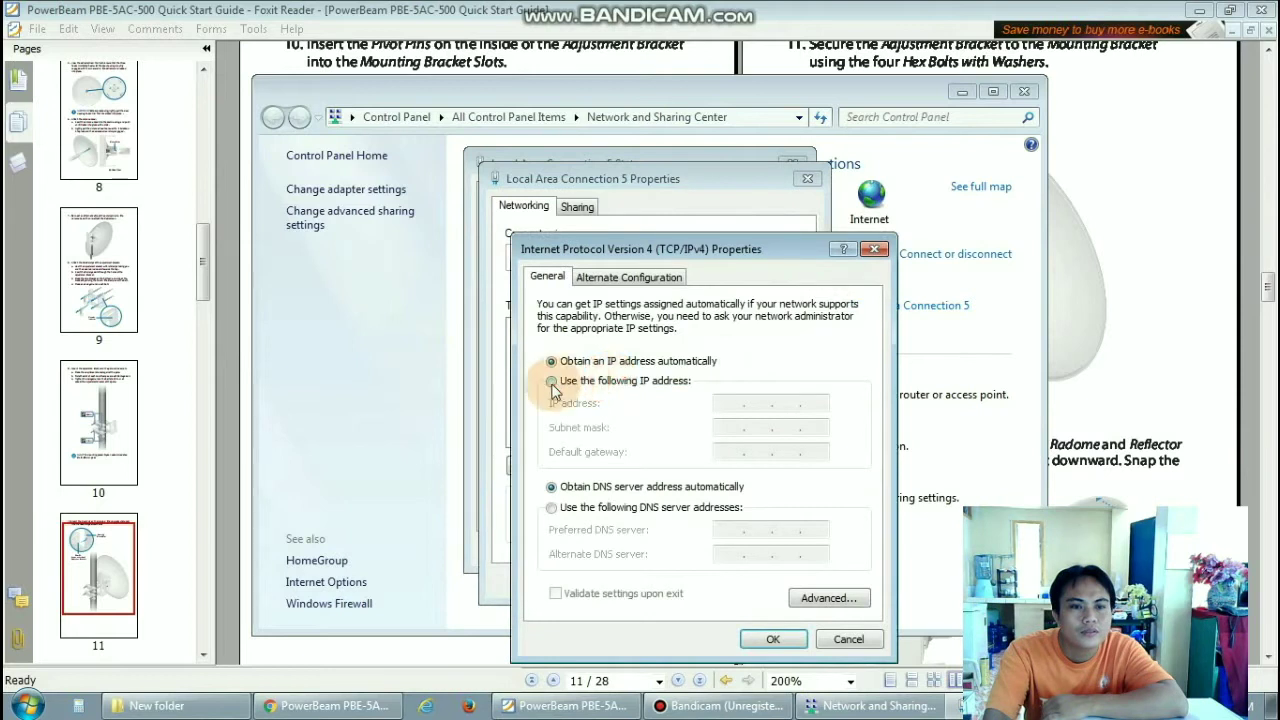
# - Assign the static IP address 192.168.1.1 with subnet mask 255.255.255.0 and close the connection's dialogs
pyautogui.click(552, 383)
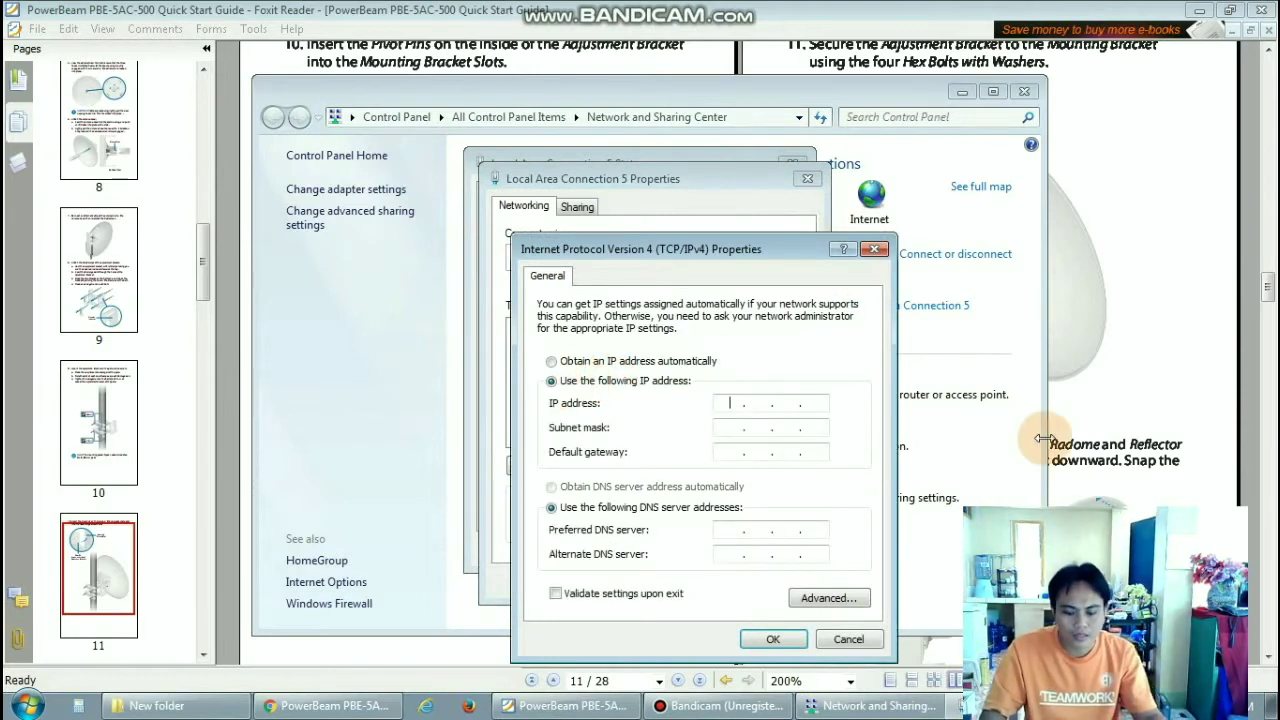
pyautogui.write('192.168.1')
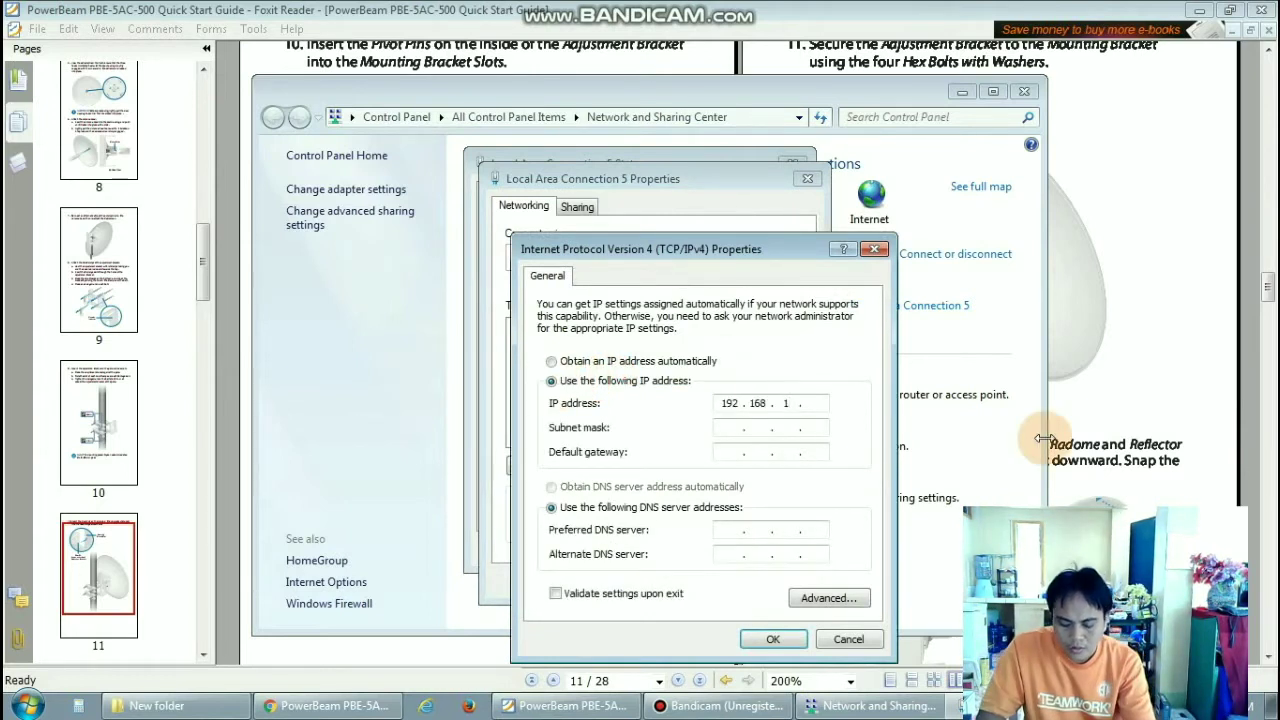
pyautogui.write('.1')
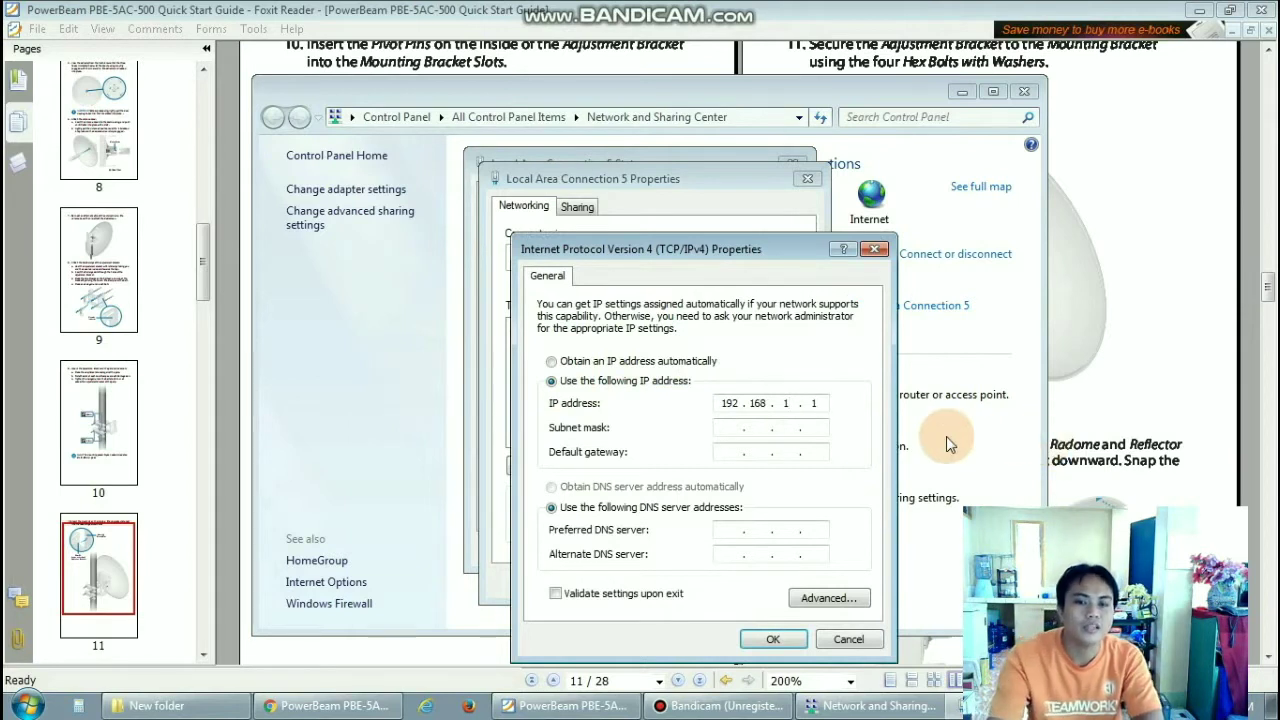
pyautogui.click(720, 428)
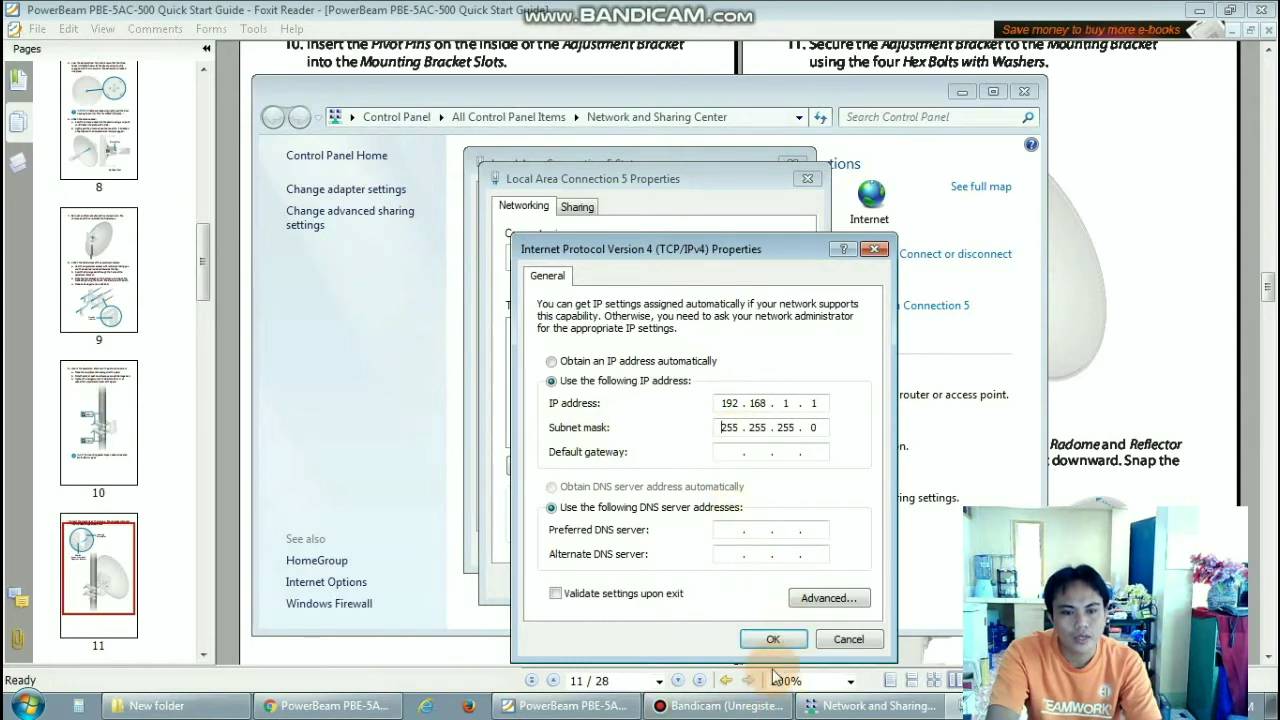
pyautogui.click(773, 638)
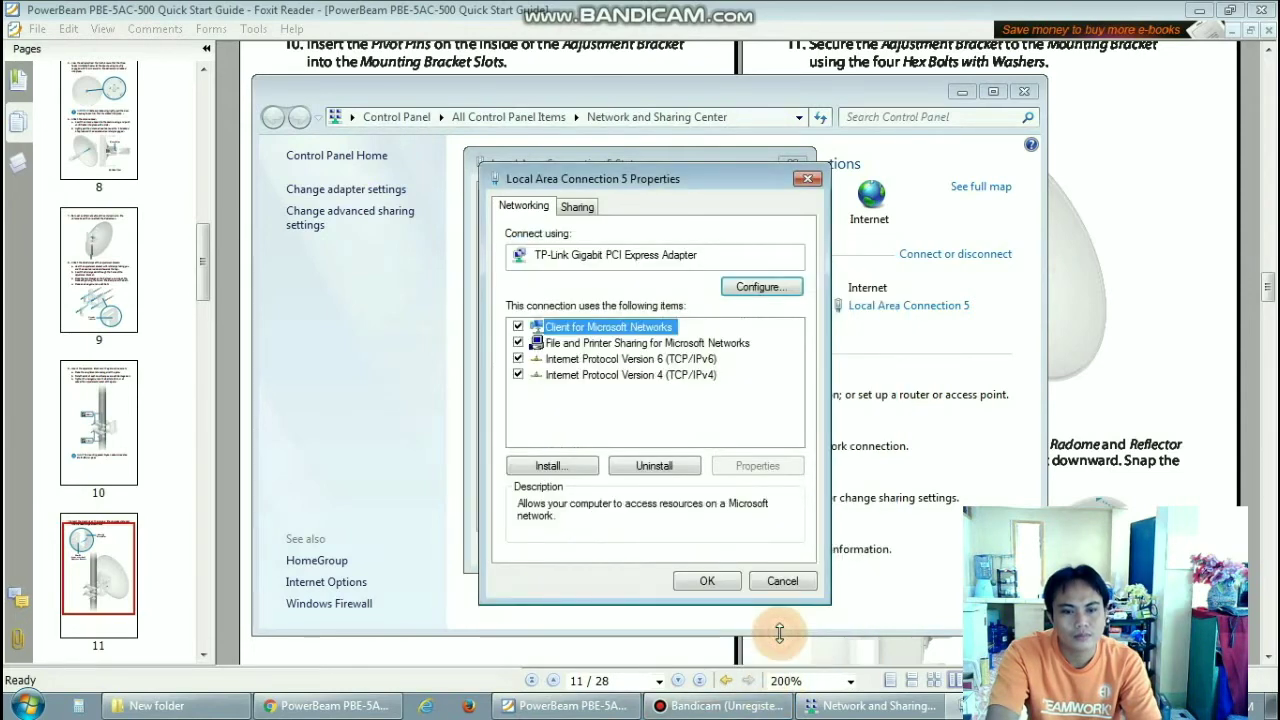
pyautogui.click(710, 582)
pyautogui.click(767, 551)
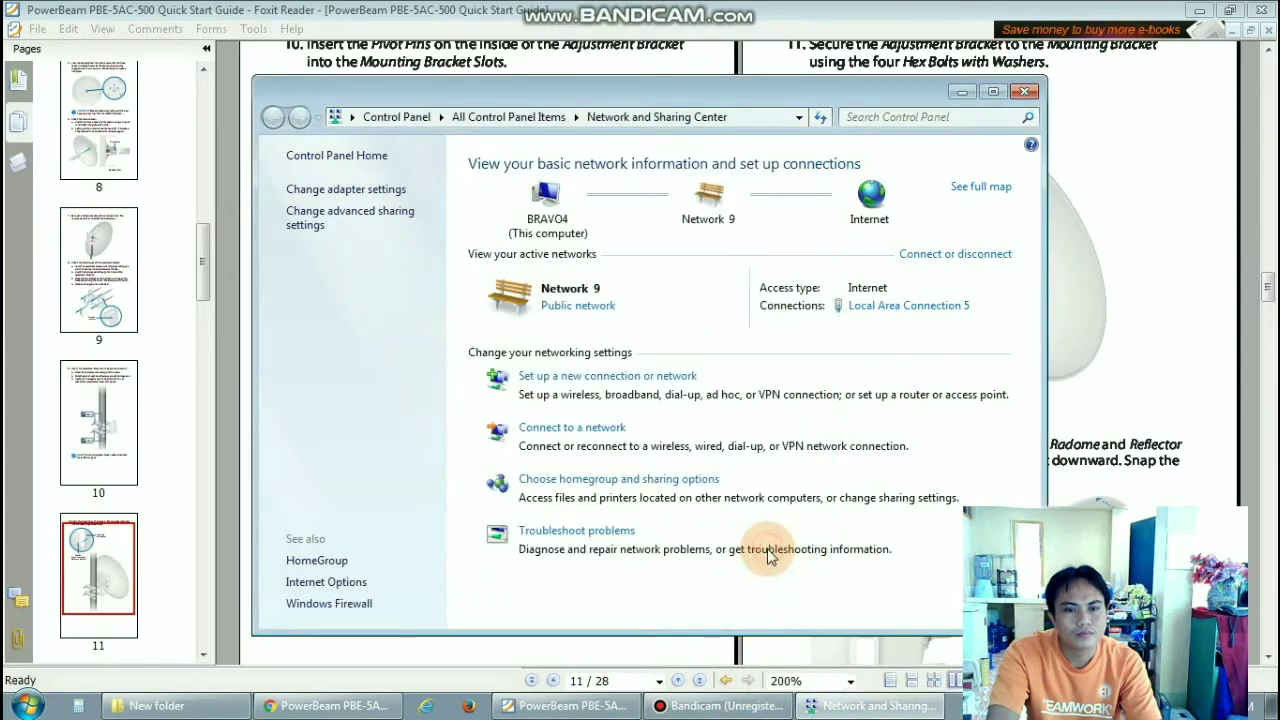
# - Switch to Chrome, open 192.168.1.20 in a new tab and proceed past the privacy warning
pyautogui.click(277, 710)
pyautogui.hotkey('ctrl', 't')
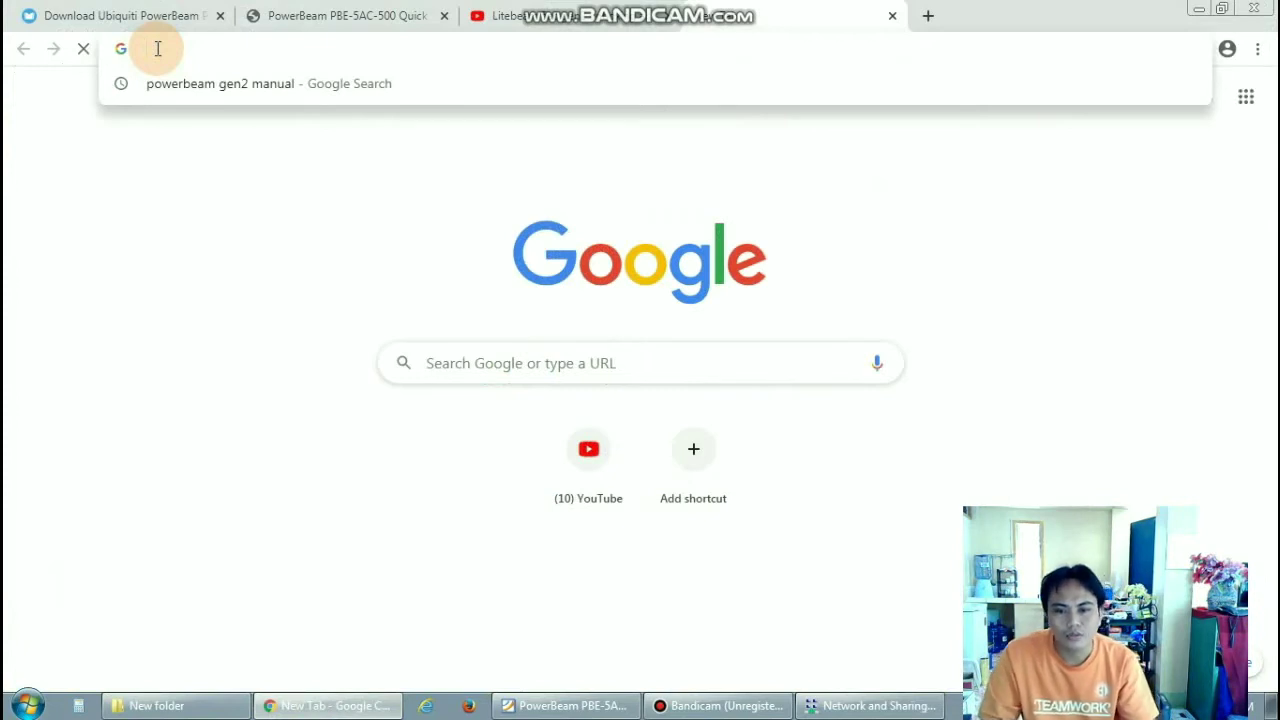
pyautogui.write('192.168.1.20')
pyautogui.press('Return')
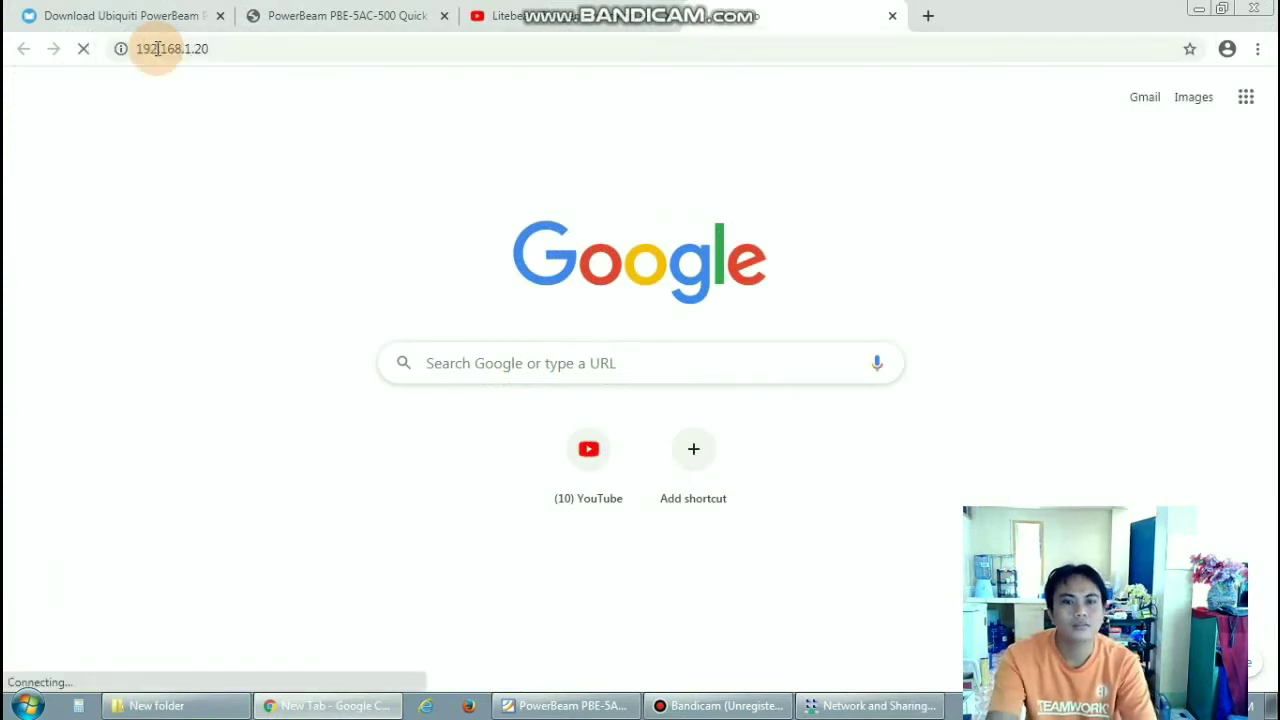
pyautogui.click(407, 520)
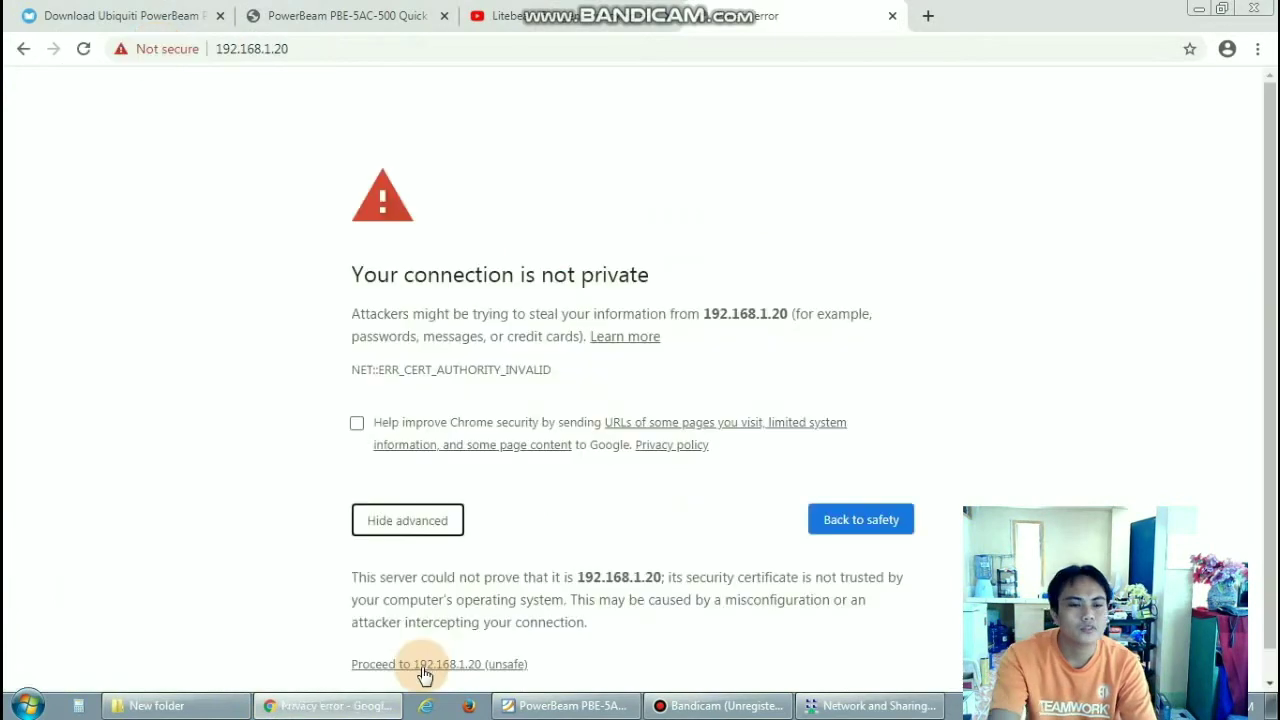
pyautogui.click(423, 667)
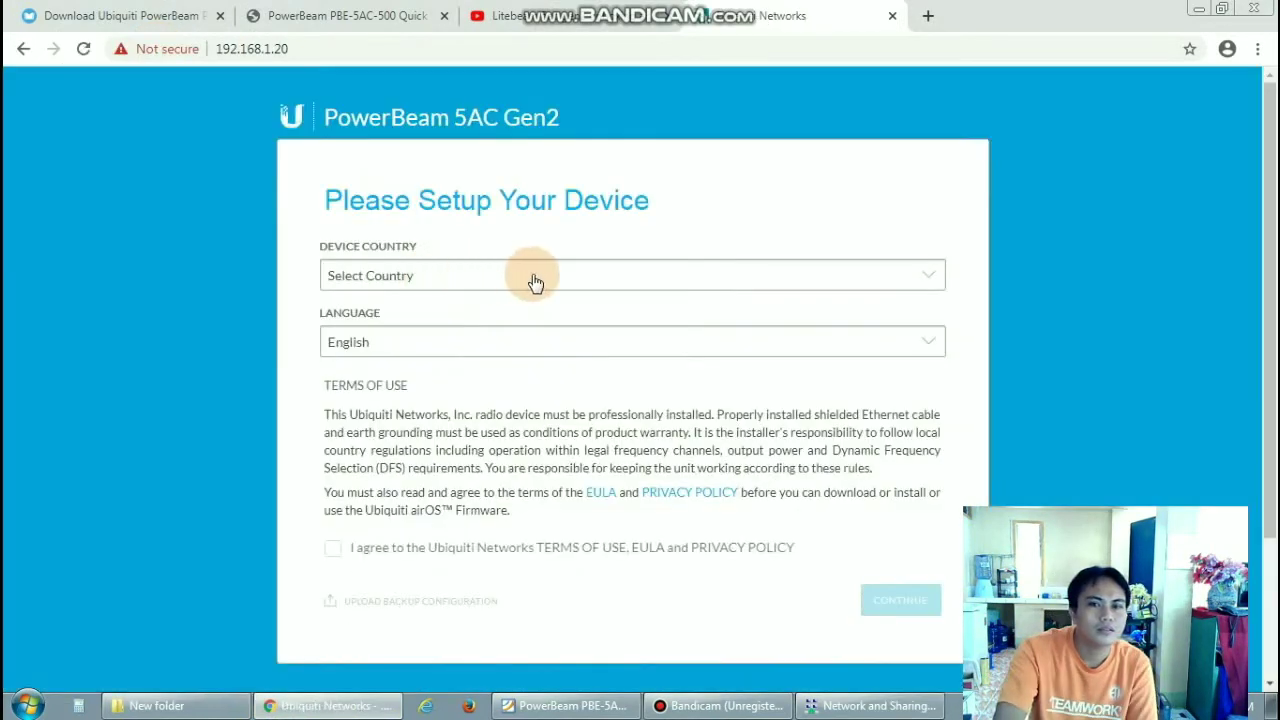
# - Set the device country to Philippines, agree to the terms of use and continue the setup
pyautogui.click(934, 276)
pyautogui.moveTo(940, 355); pyautogui.dragTo(948, 512)
pyautogui.click(383, 593)
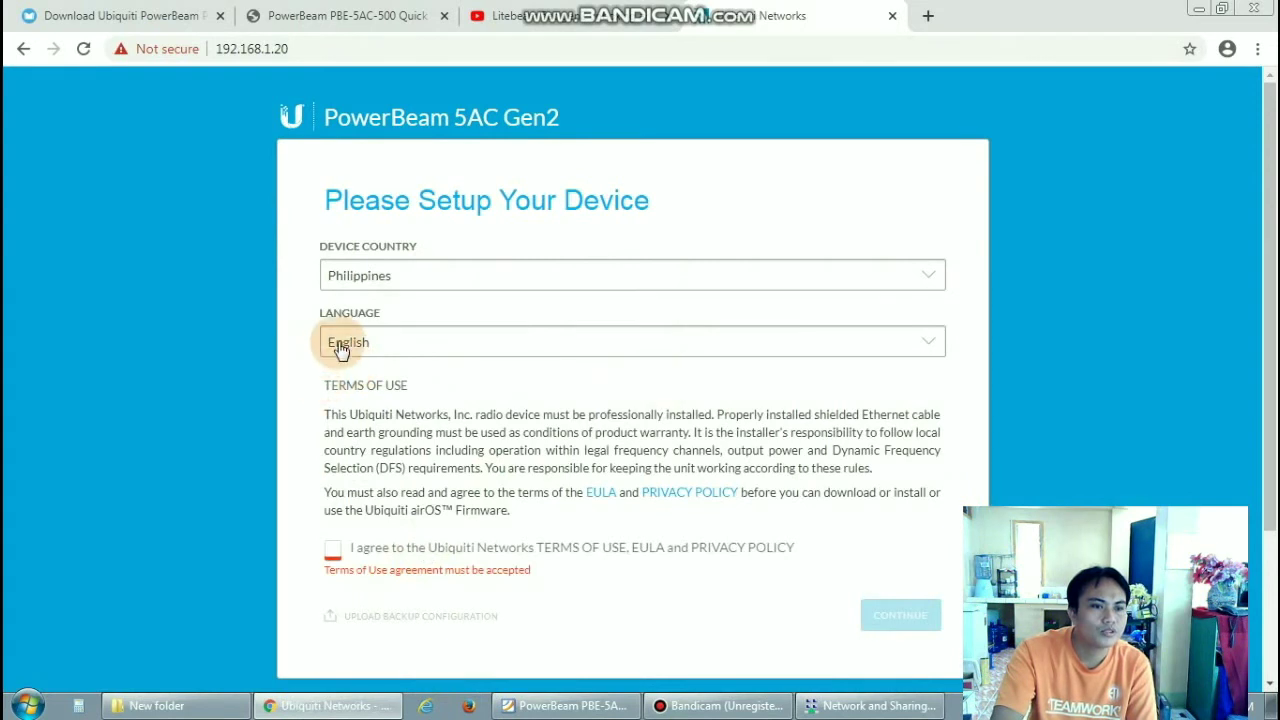
pyautogui.click(334, 555)
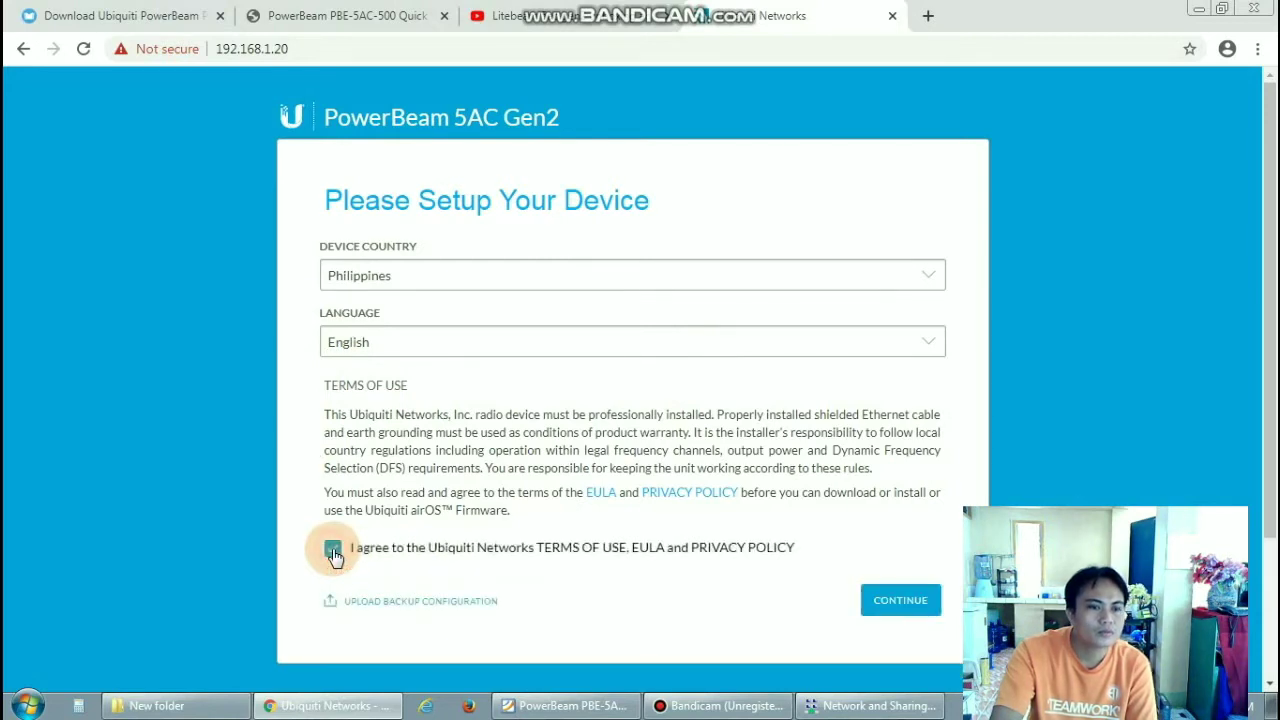
pyautogui.click(902, 603)
# - Create the device login by entering a username and a strong password, confirm the password and save
pyautogui.click(370, 274)
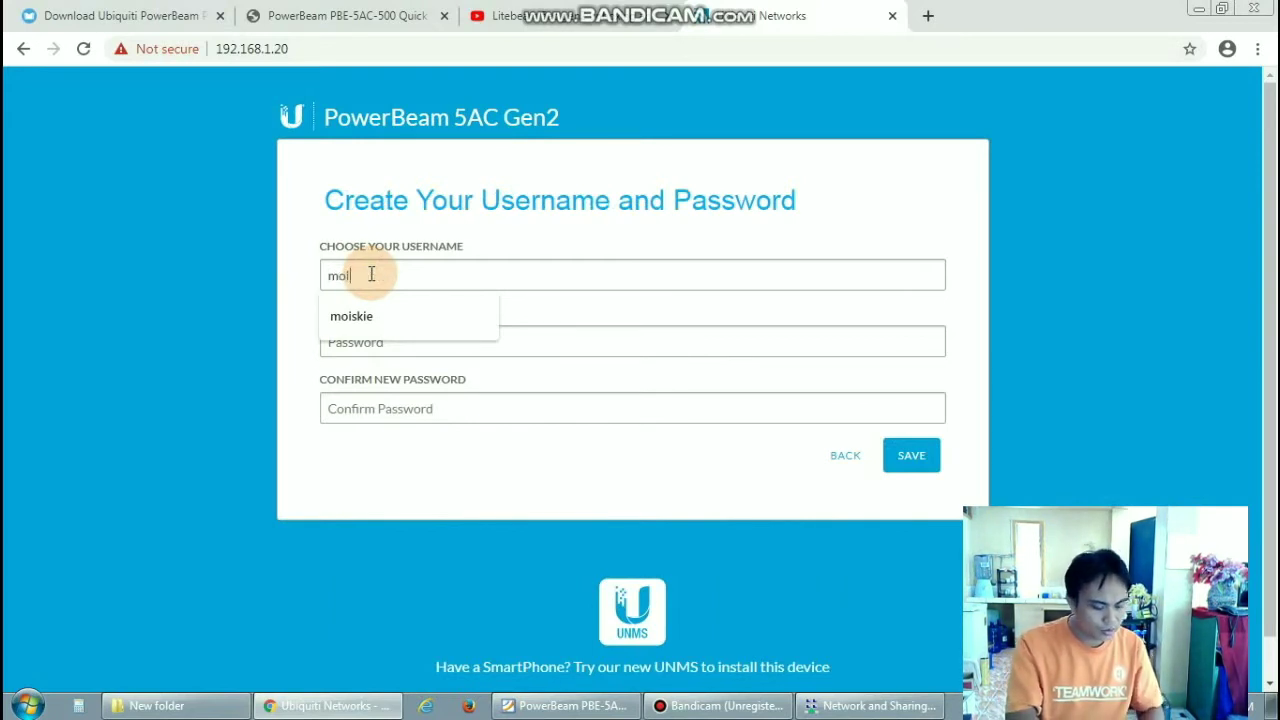
pyautogui.write('moiskie')
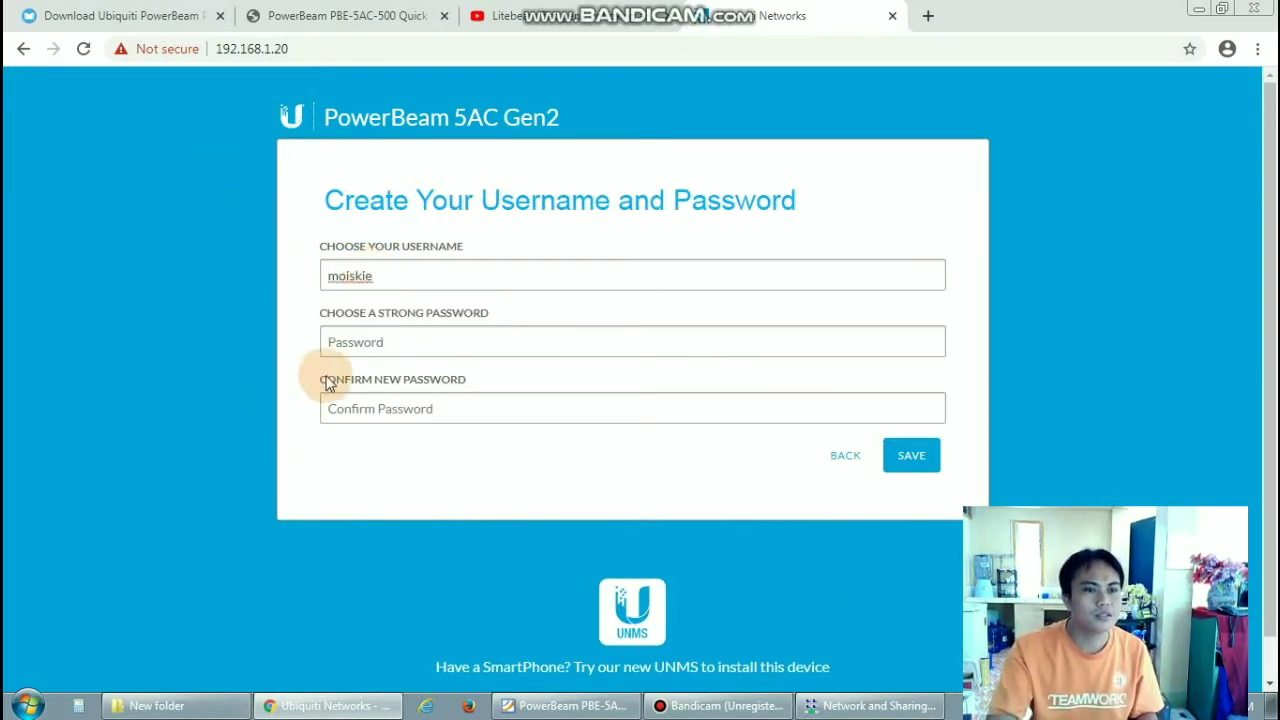
pyautogui.click(366, 341)
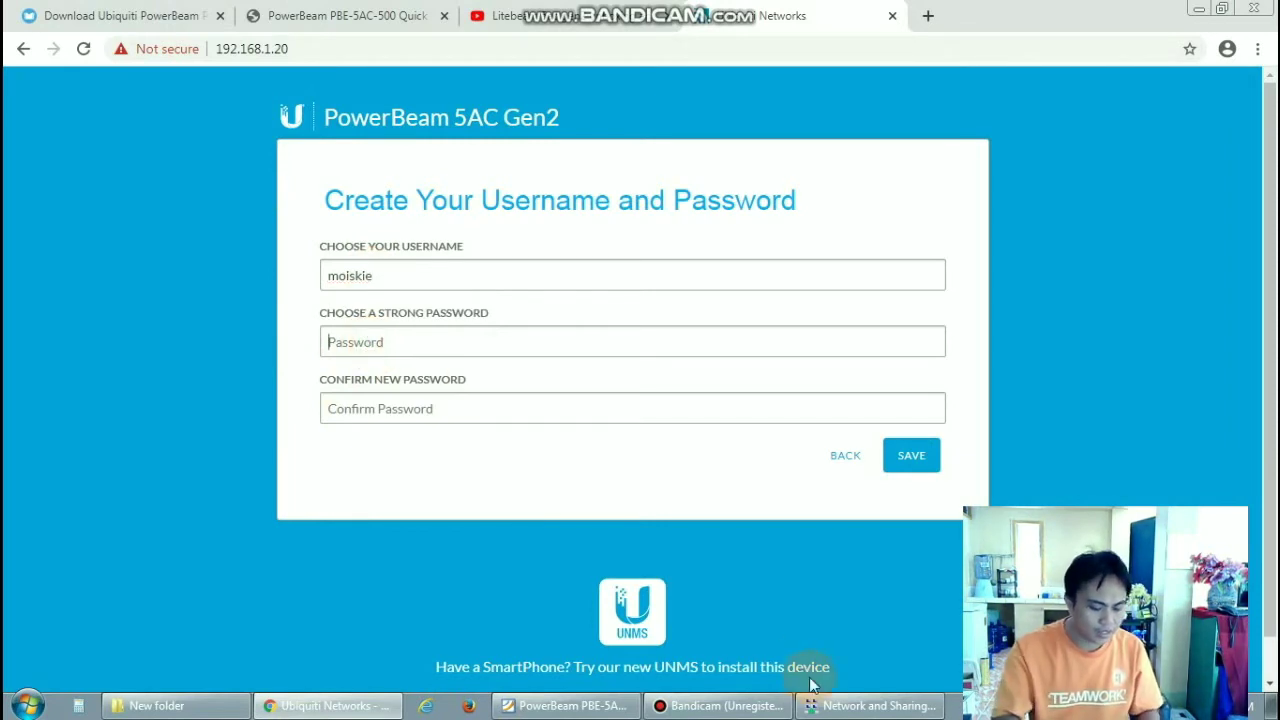
pyautogui.write('•')
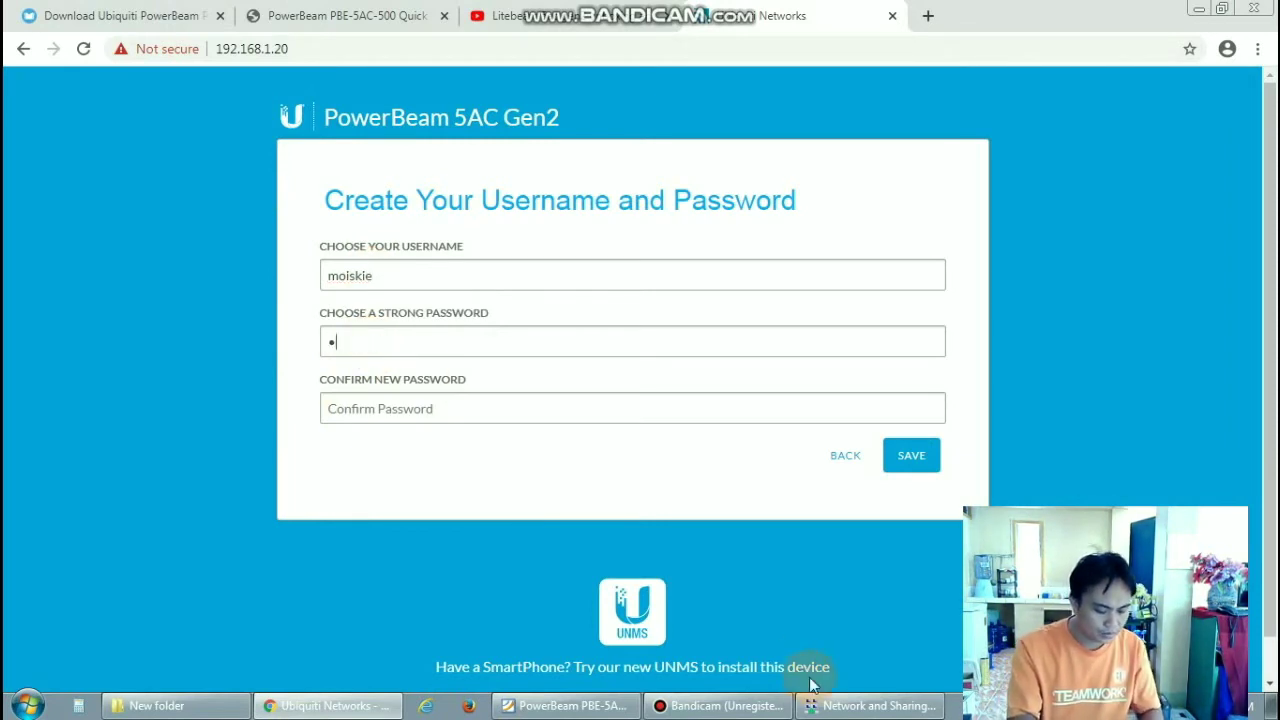
pyautogui.write('•••••••')
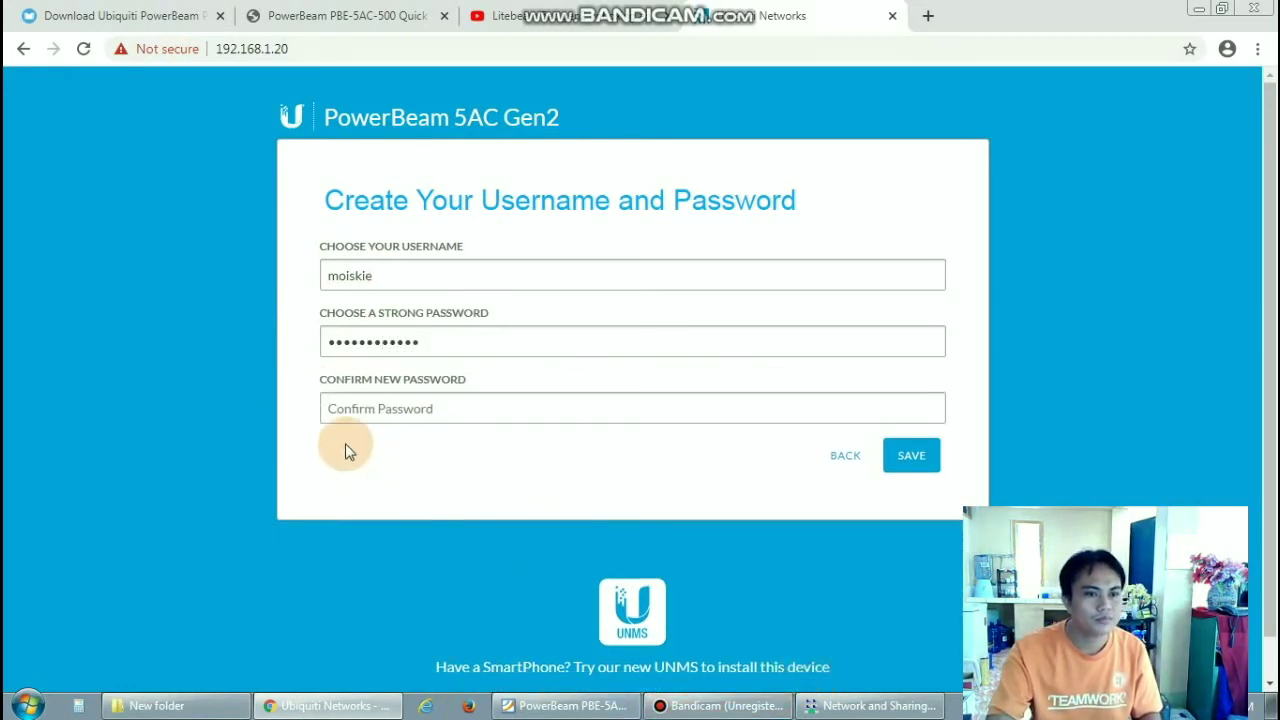
pyautogui.write('•')
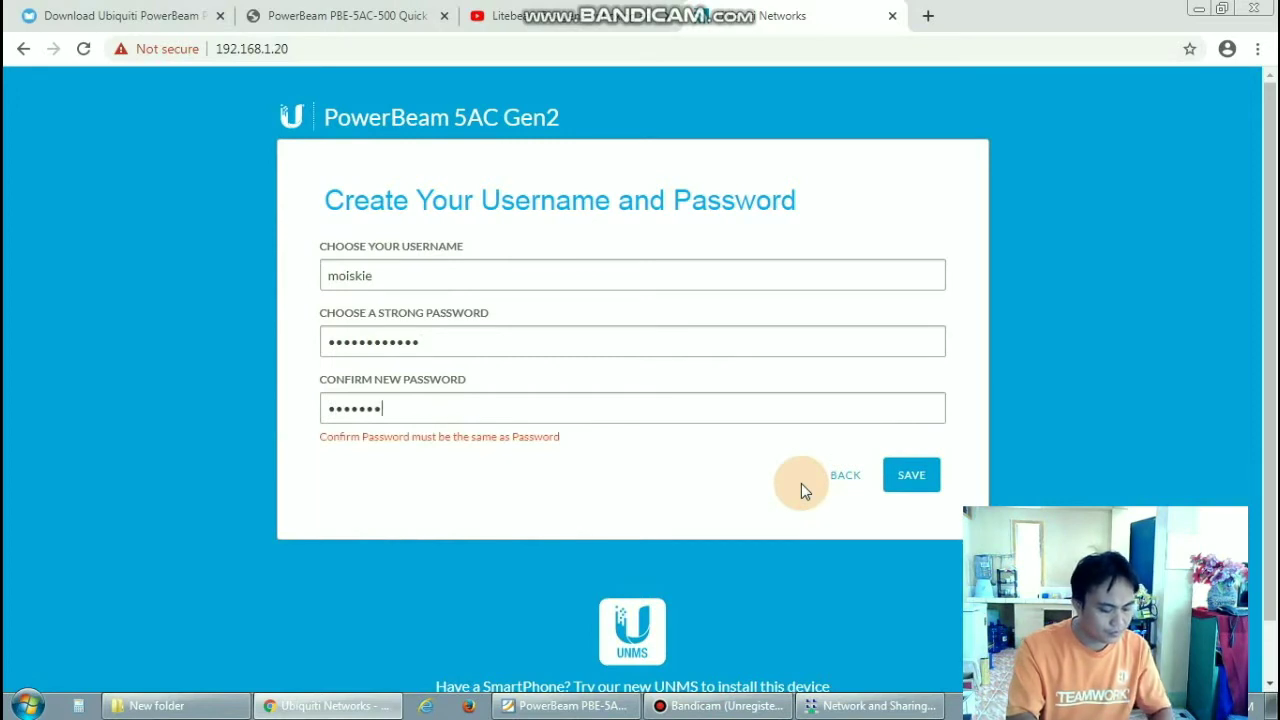
pyautogui.write('•')
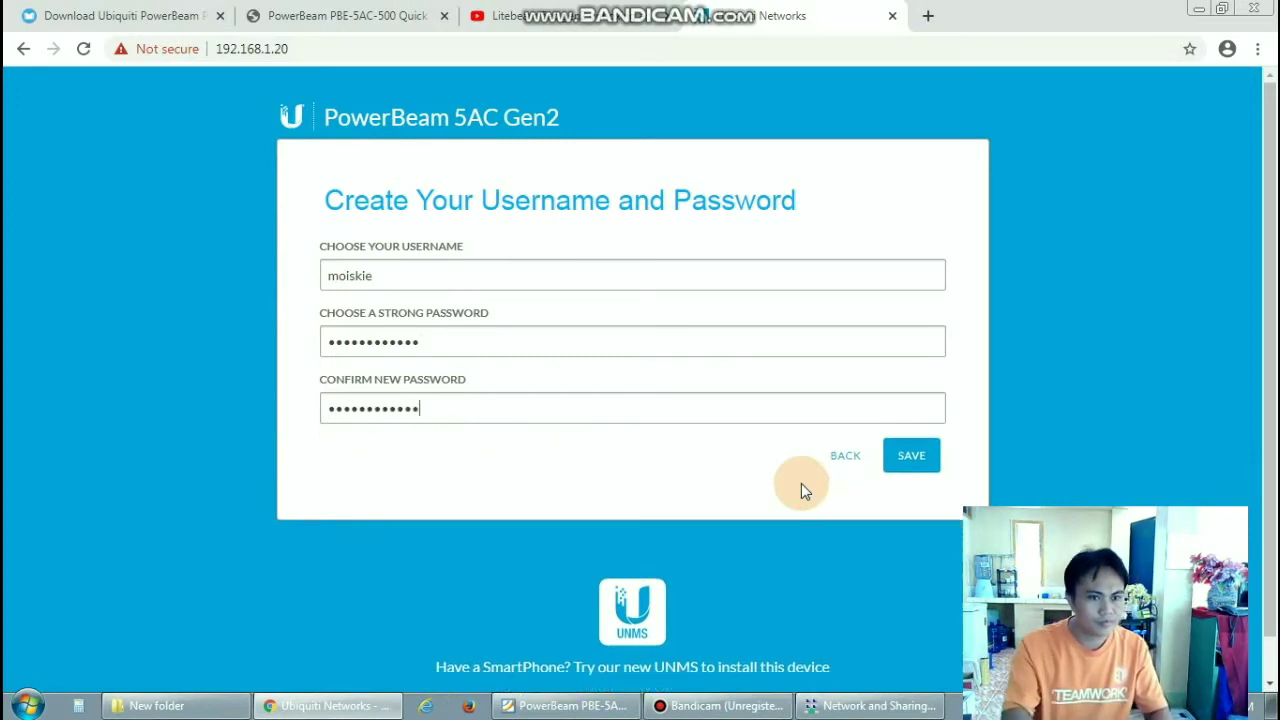
pyautogui.click(920, 472)
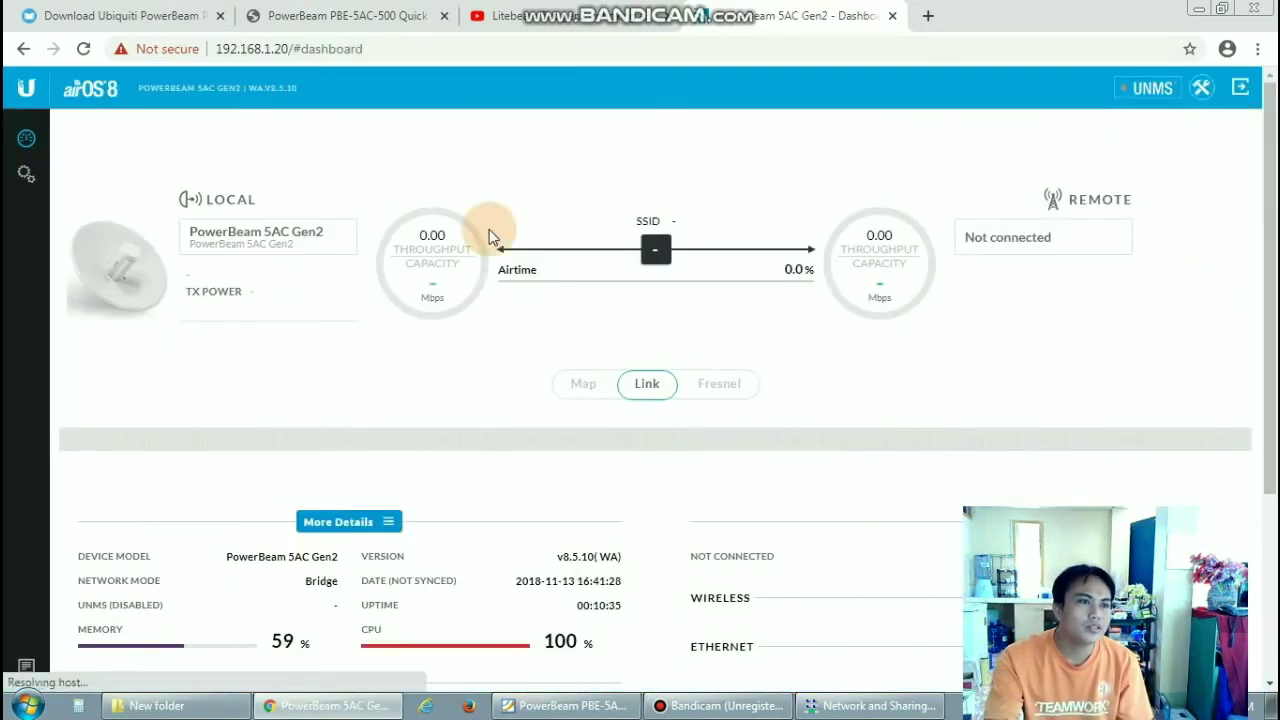
# - Open the device's wireless settings and set the wireless mode to Station PtMP
pyautogui.click(22, 174)
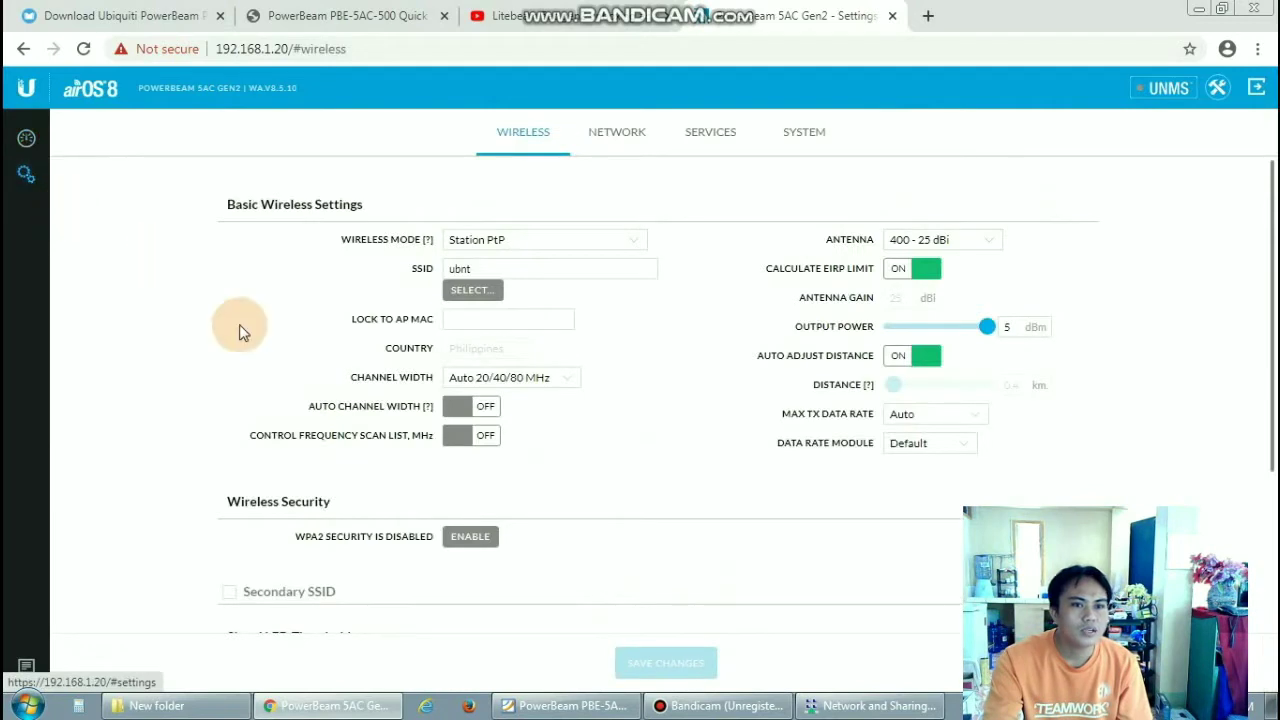
pyautogui.click(414, 238)
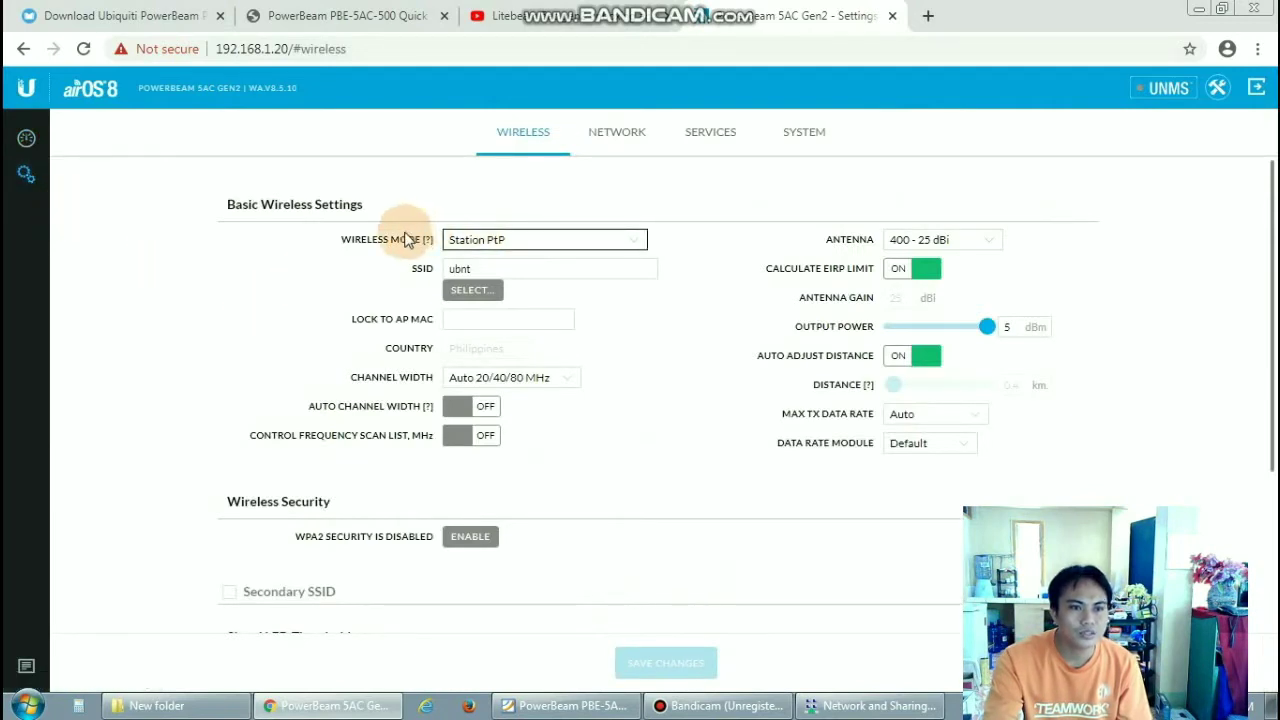
pyautogui.click(631, 245)
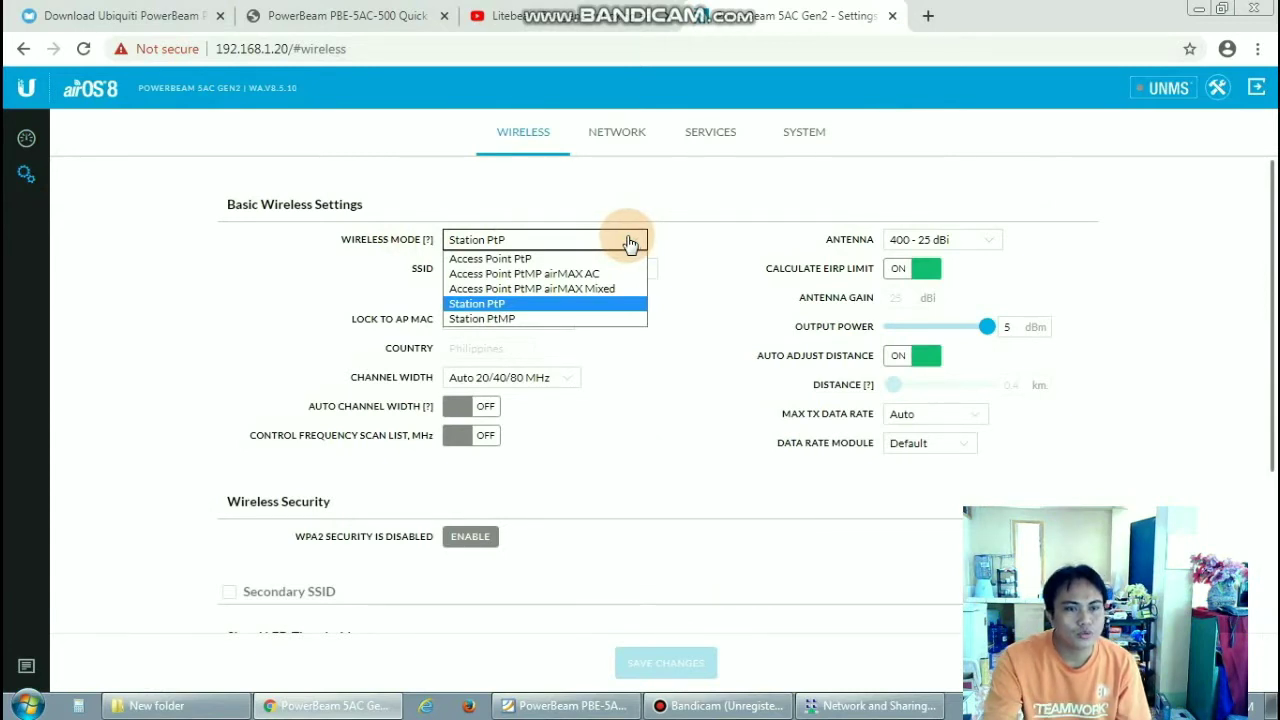
pyautogui.click(535, 320)
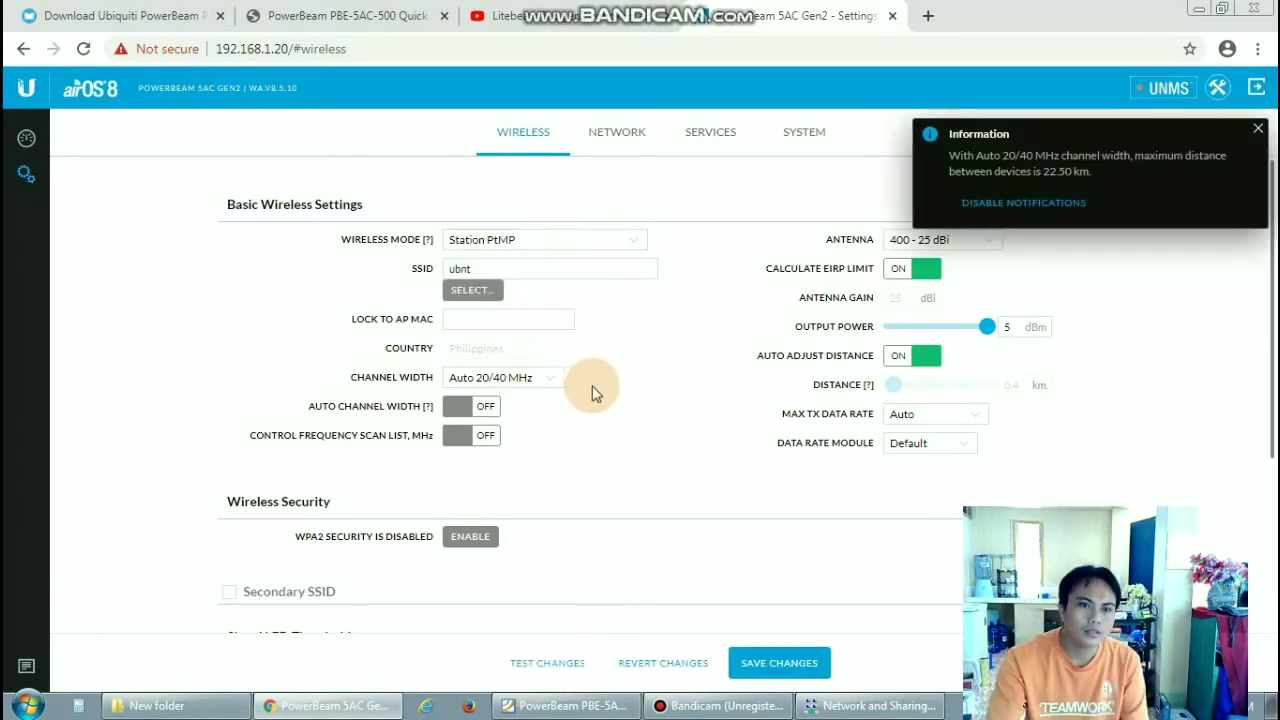
# - Run a site survey for the SSID and lock the station to the BH9 access point
pyautogui.click(473, 290)
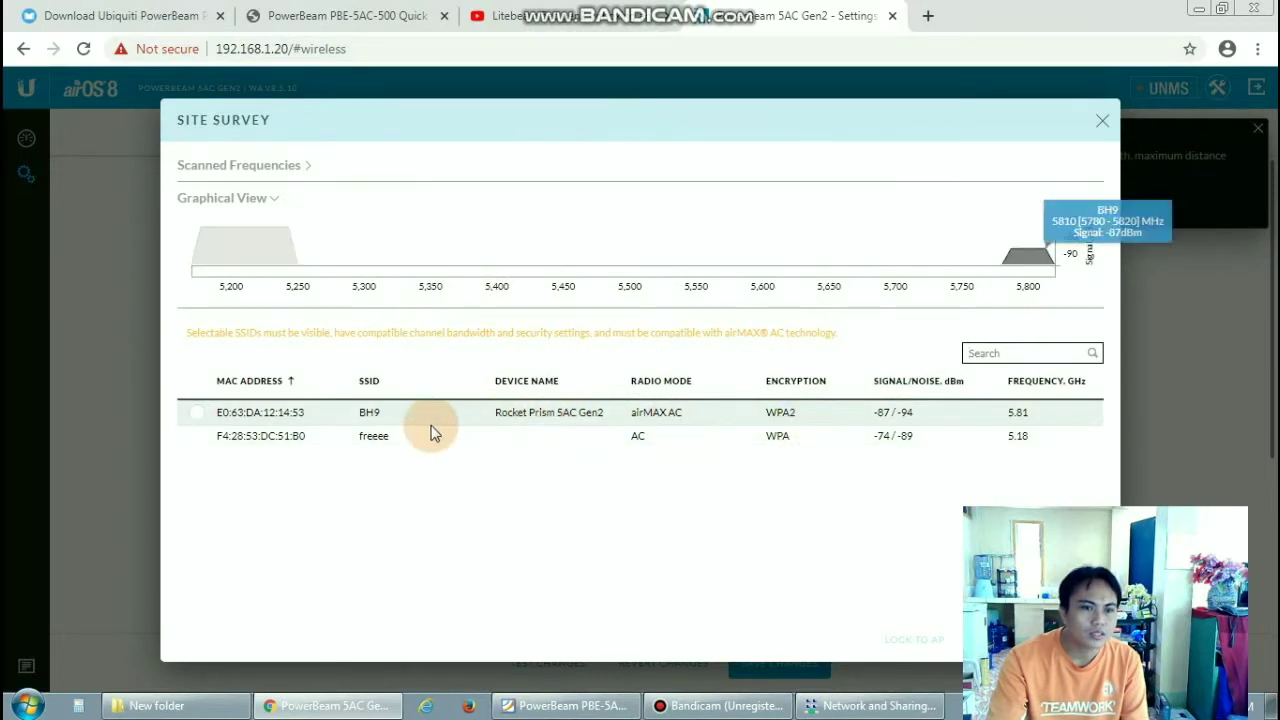
pyautogui.click(193, 418)
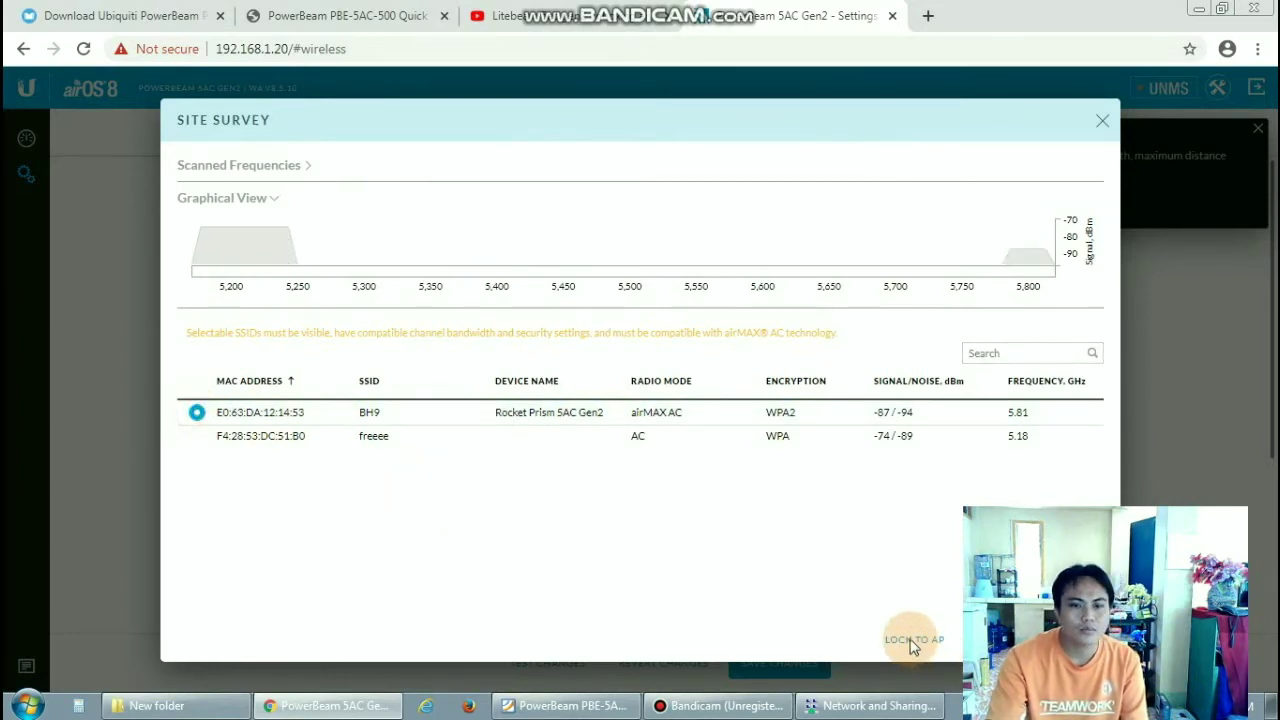
pyautogui.click(911, 640)
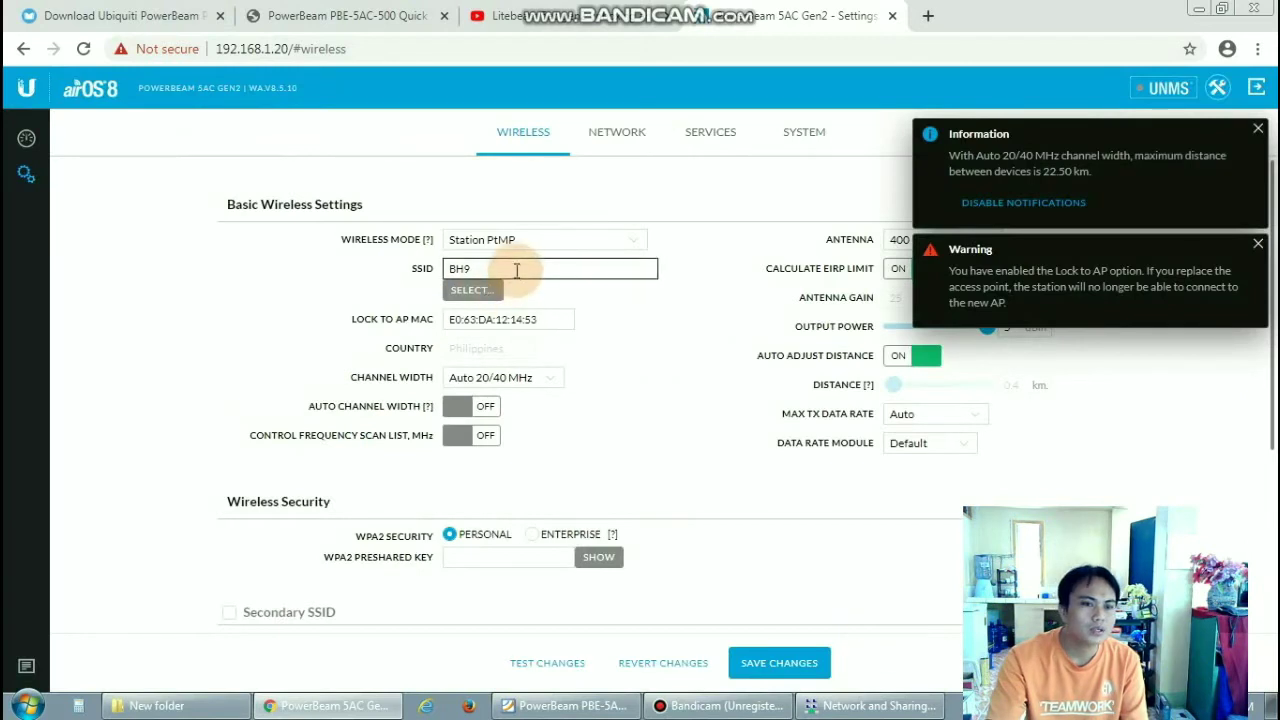
pyautogui.click(552, 320)
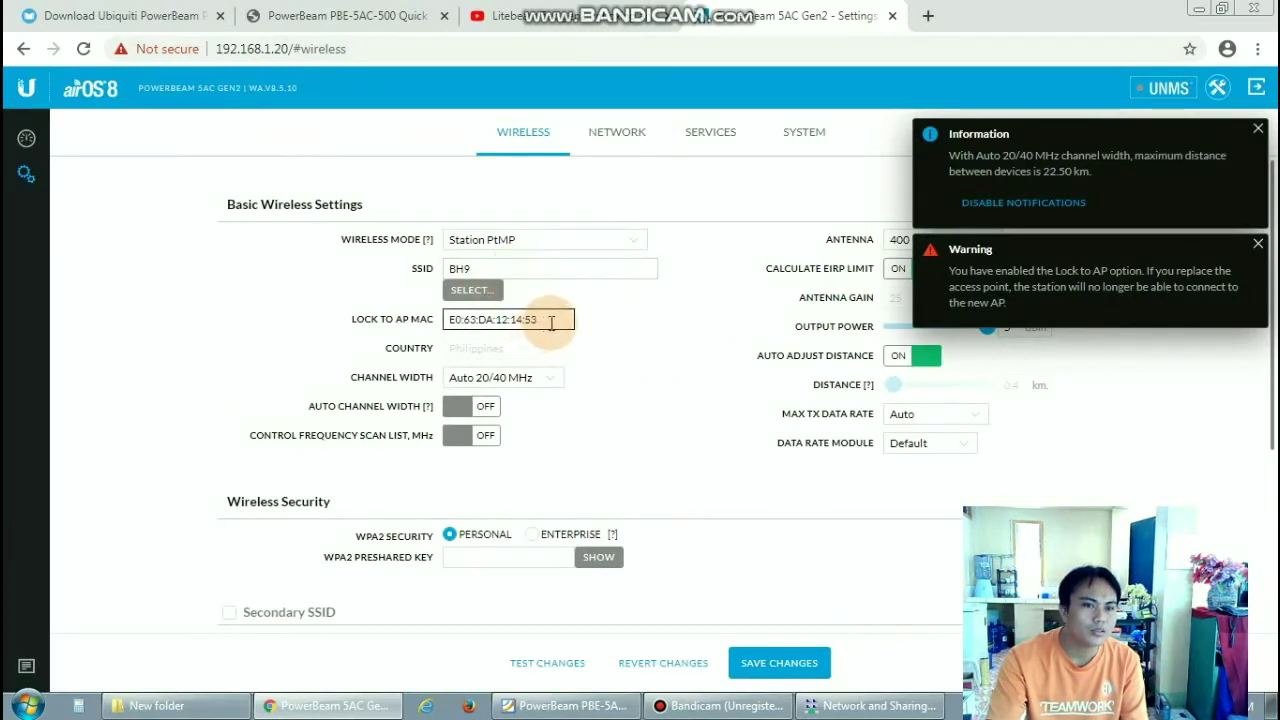
pyautogui.click(495, 270)
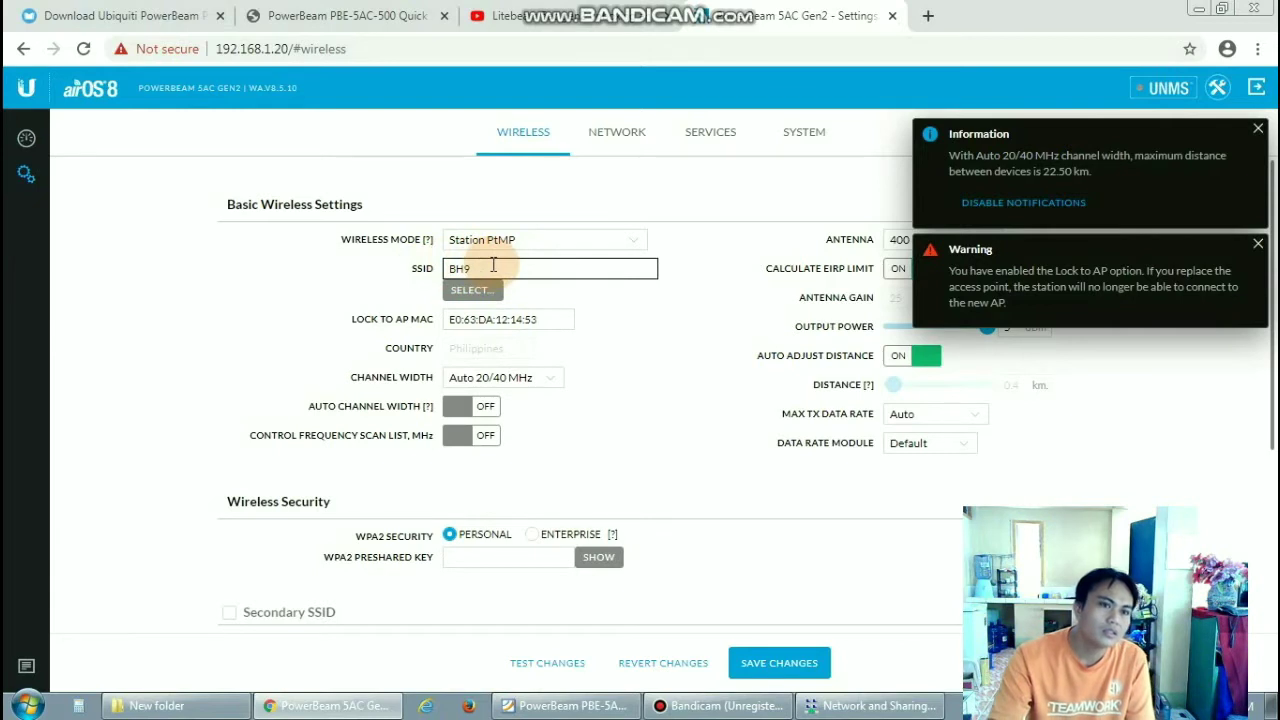
pyautogui.click(564, 323)
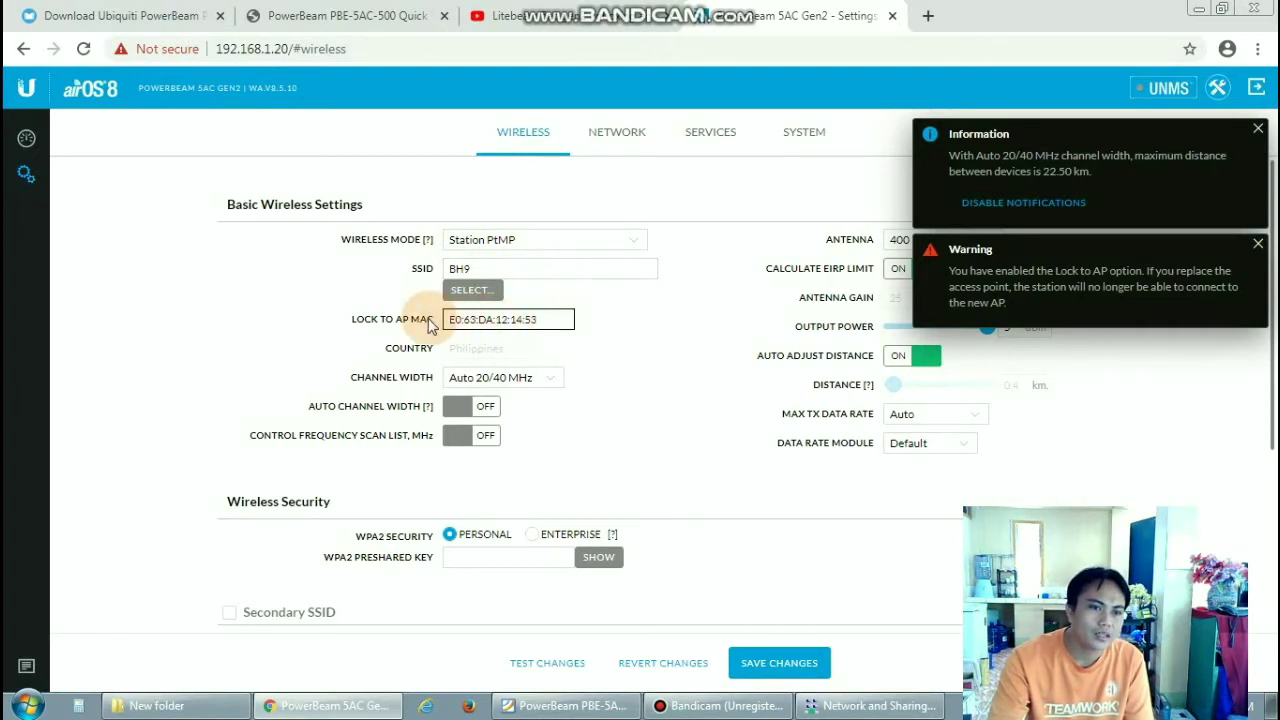
pyautogui.click(585, 352)
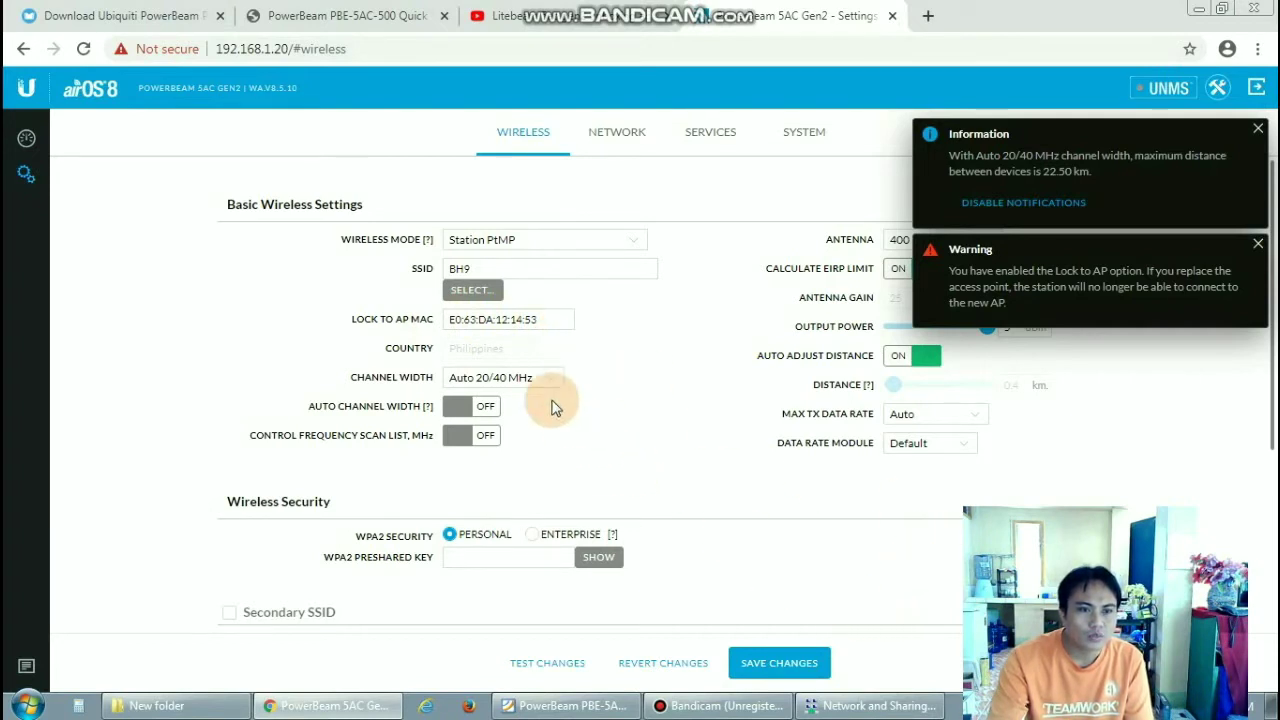
# - Dismiss the channel width information and the Lock to AP warning notifications
pyautogui.click(547, 318)
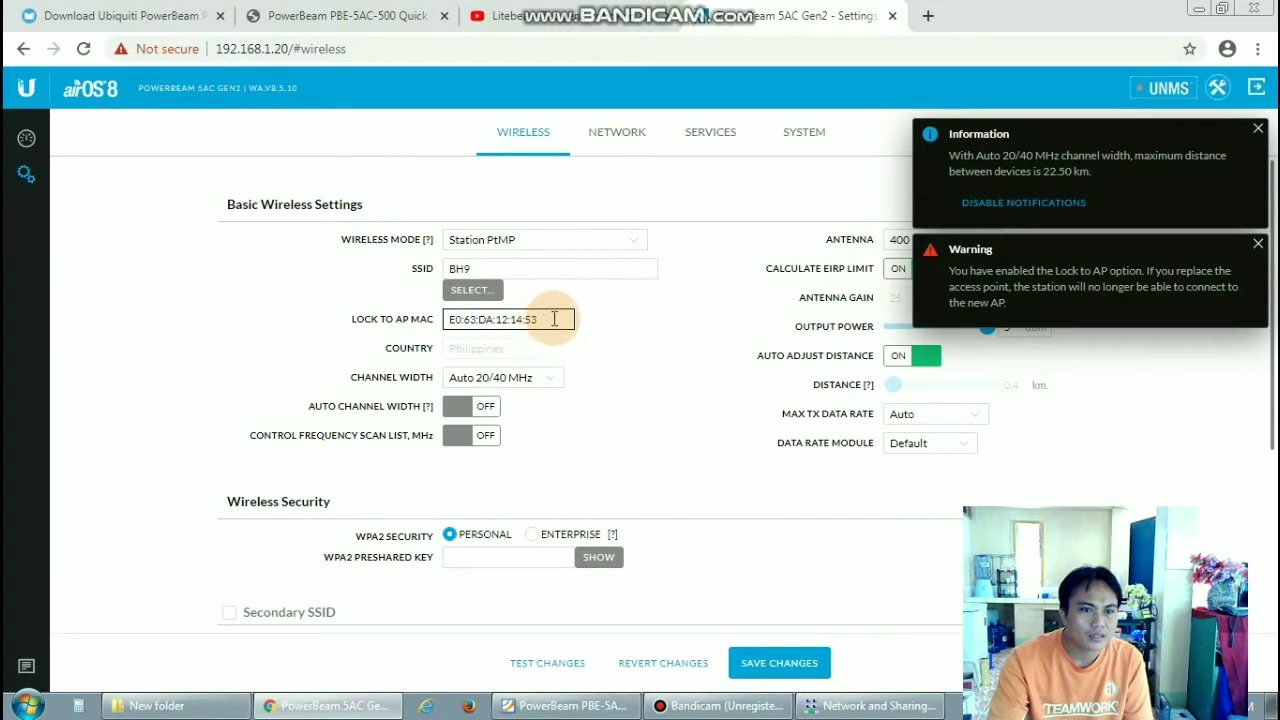
pyautogui.click(390, 333)
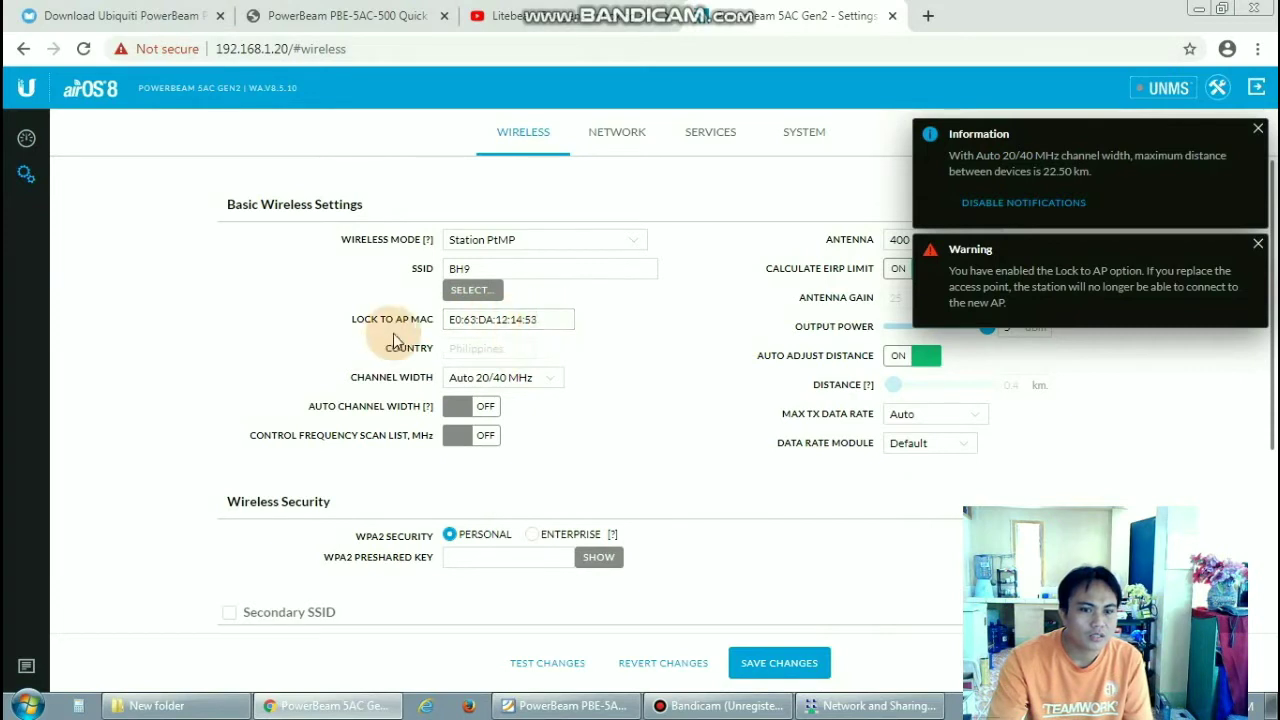
pyautogui.click(1258, 243)
pyautogui.click(1258, 128)
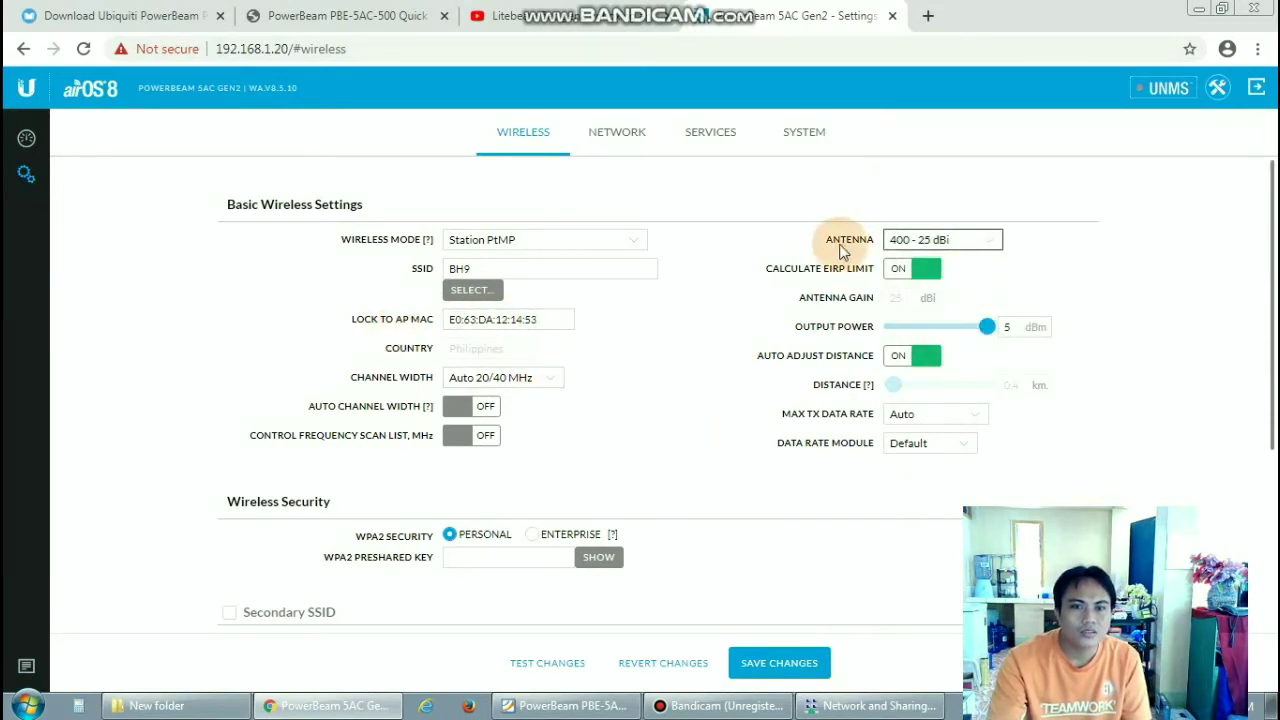
# - Check the antenna options and try to raise the output power with the 400 - 25 dBi antenna selected
pyautogui.click(993, 240)
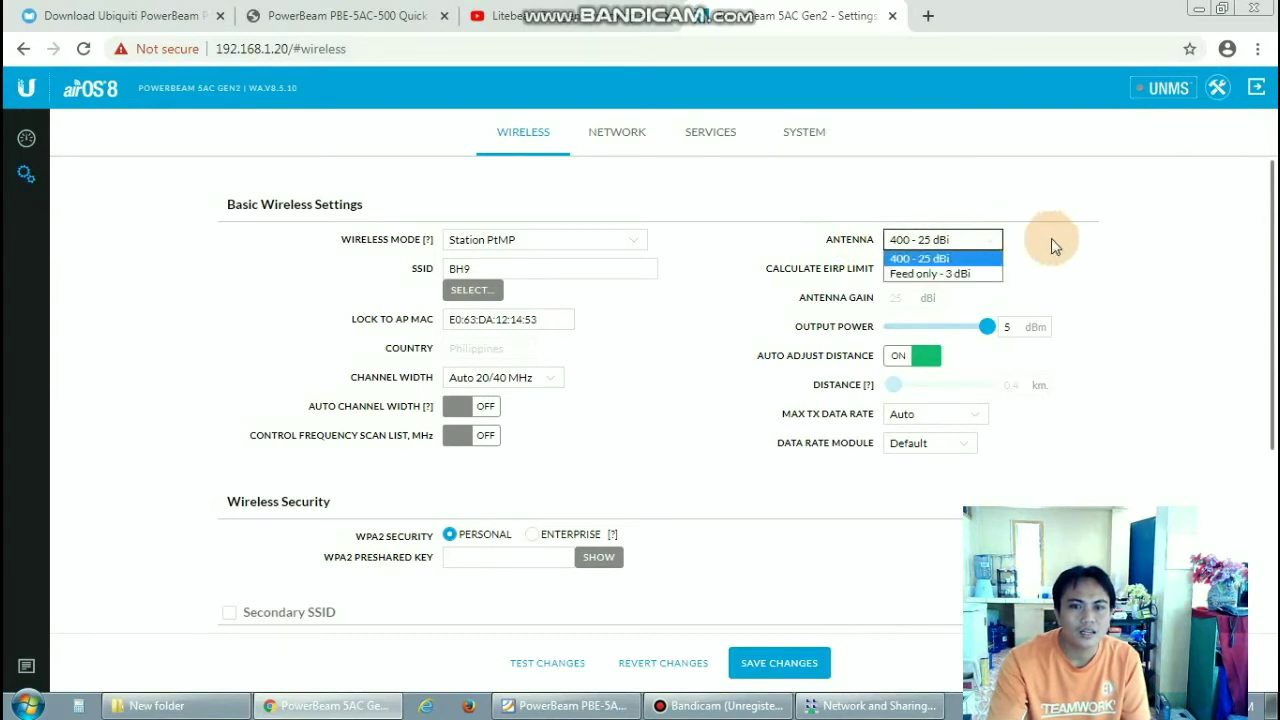
pyautogui.click(1108, 243)
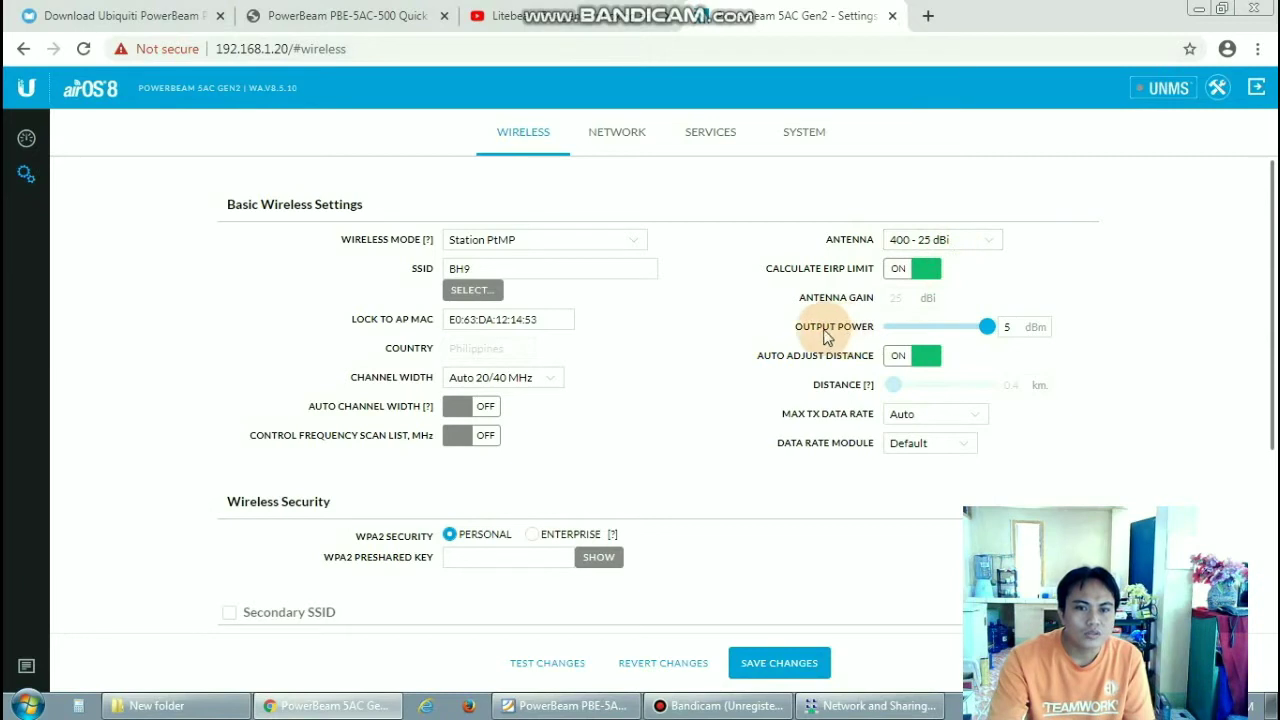
pyautogui.moveTo(987, 327)
pyautogui.mouseDown()
pyautogui.moveTo(894, 329)
pyautogui.moveTo(1004, 332)
pyautogui.mouseUp()
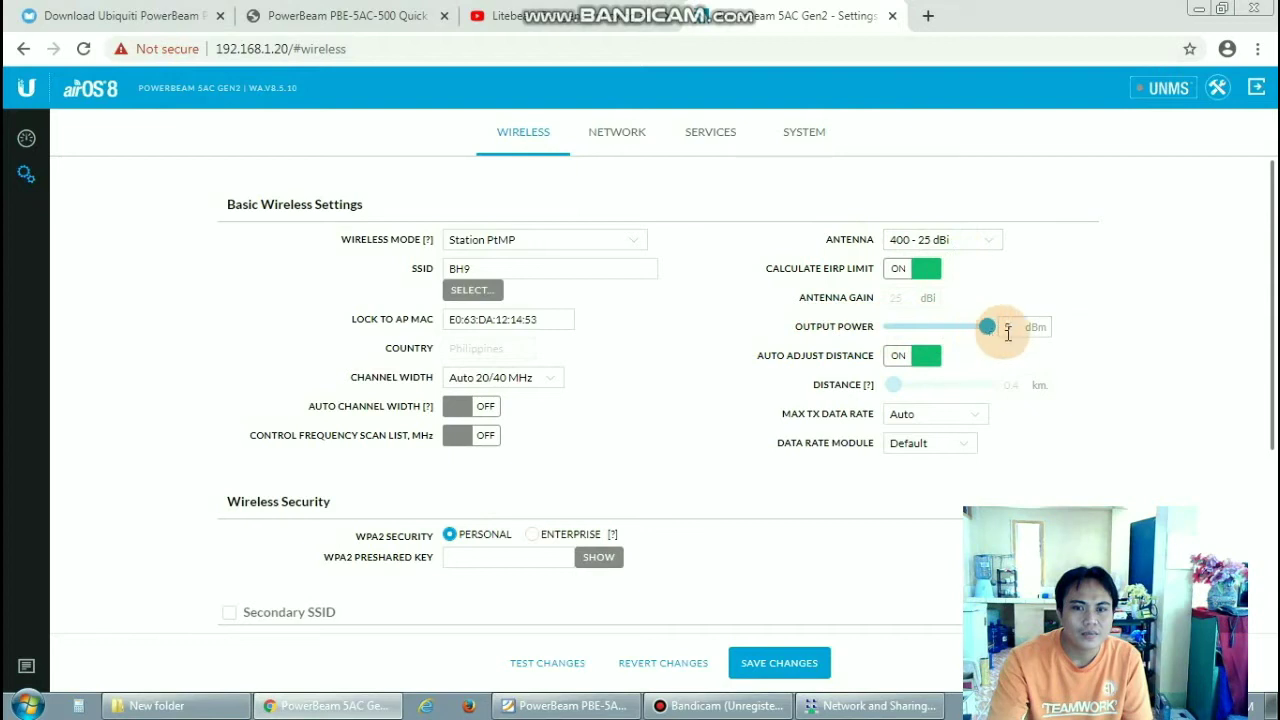
# - Set the antenna to Feed only - 3 dBi and raise the output power to 24 dBm
pyautogui.click(845, 240)
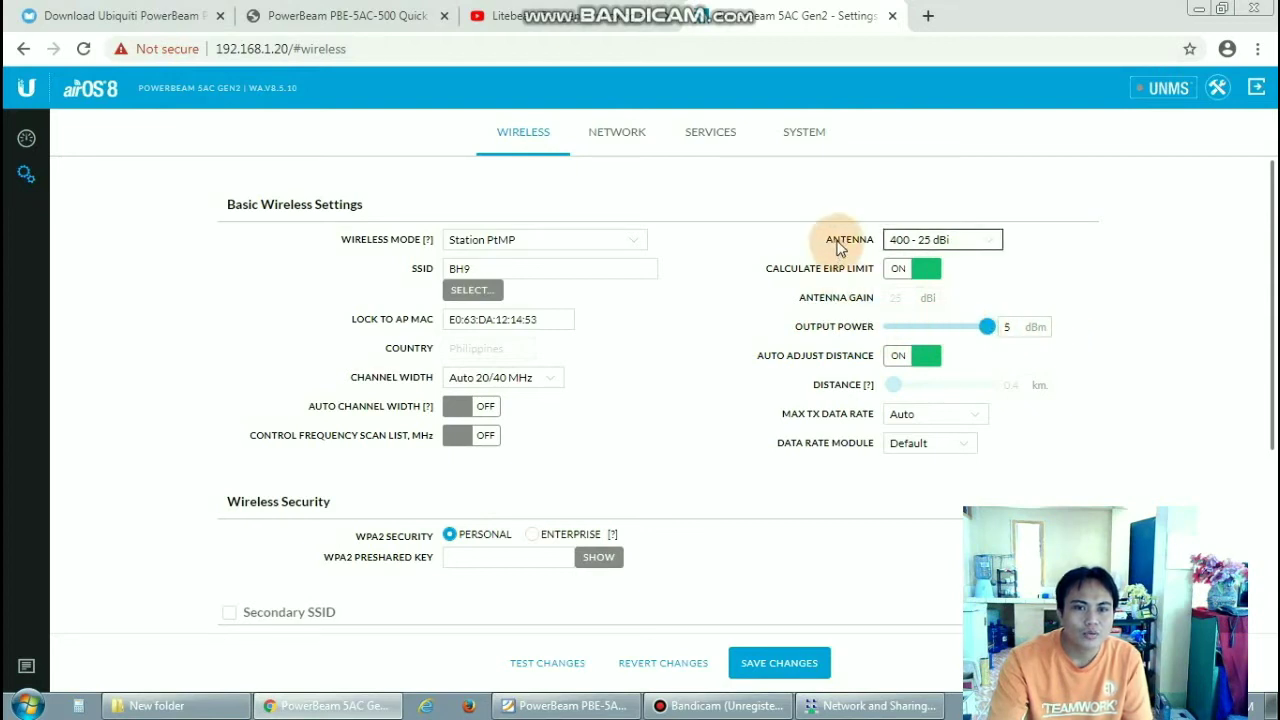
pyautogui.click(992, 242)
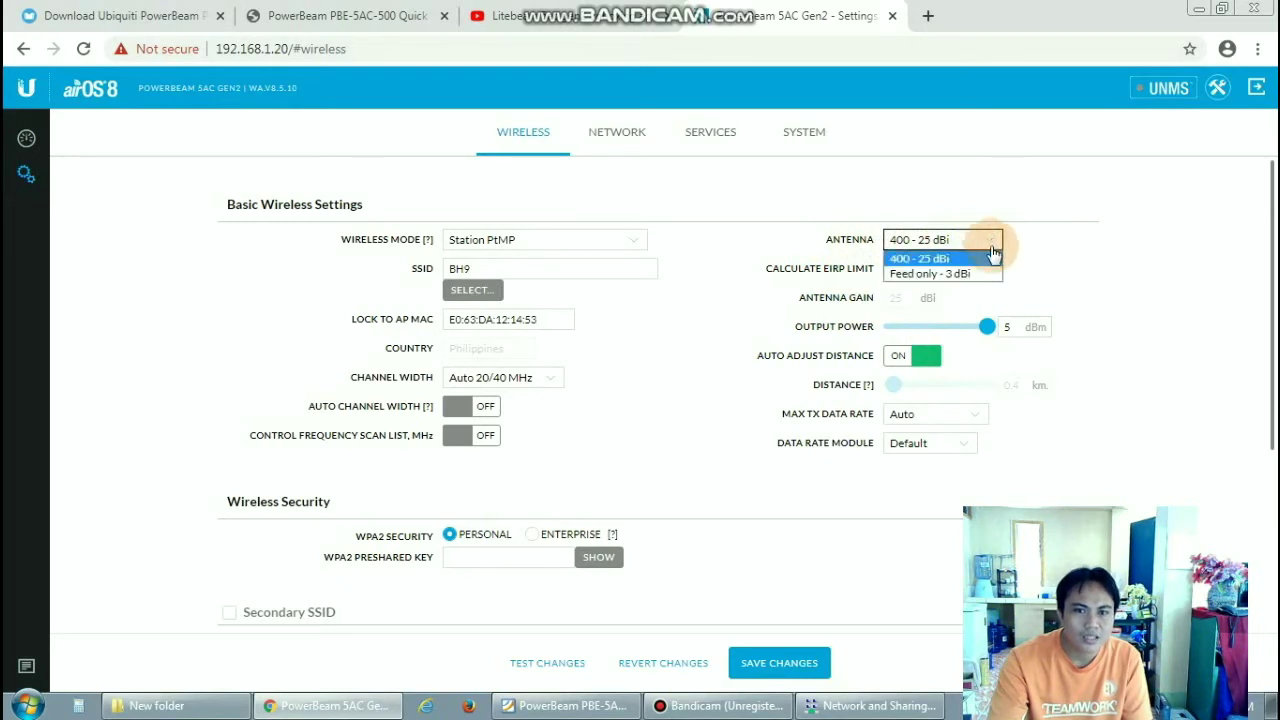
pyautogui.click(940, 274)
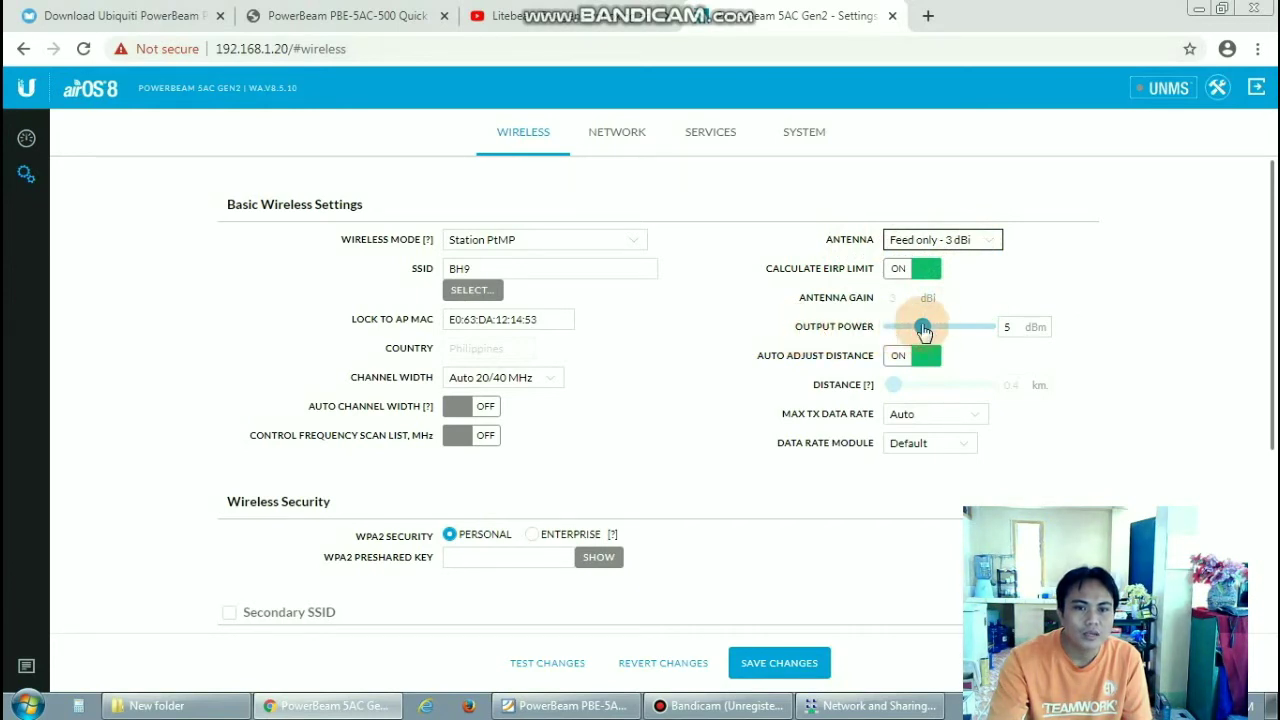
pyautogui.moveTo(923, 330); pyautogui.dragTo(1022, 338)
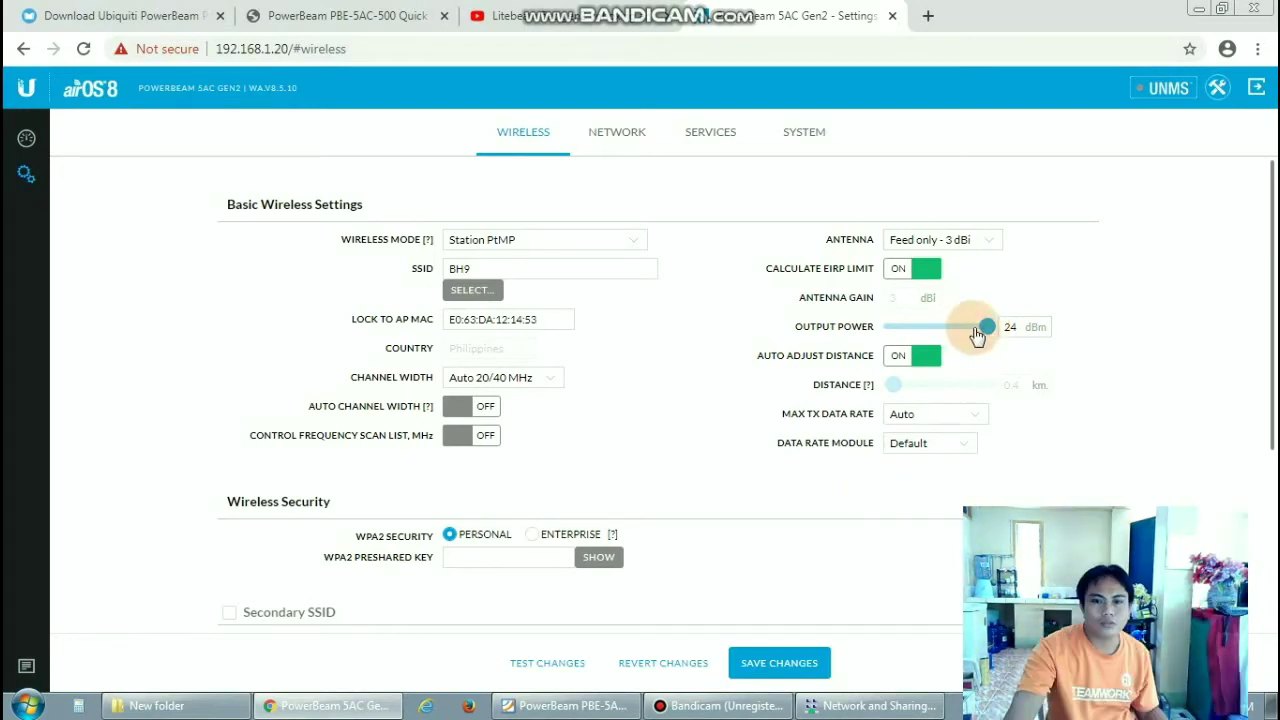
pyautogui.moveTo(990, 337); pyautogui.dragTo(1037, 334)
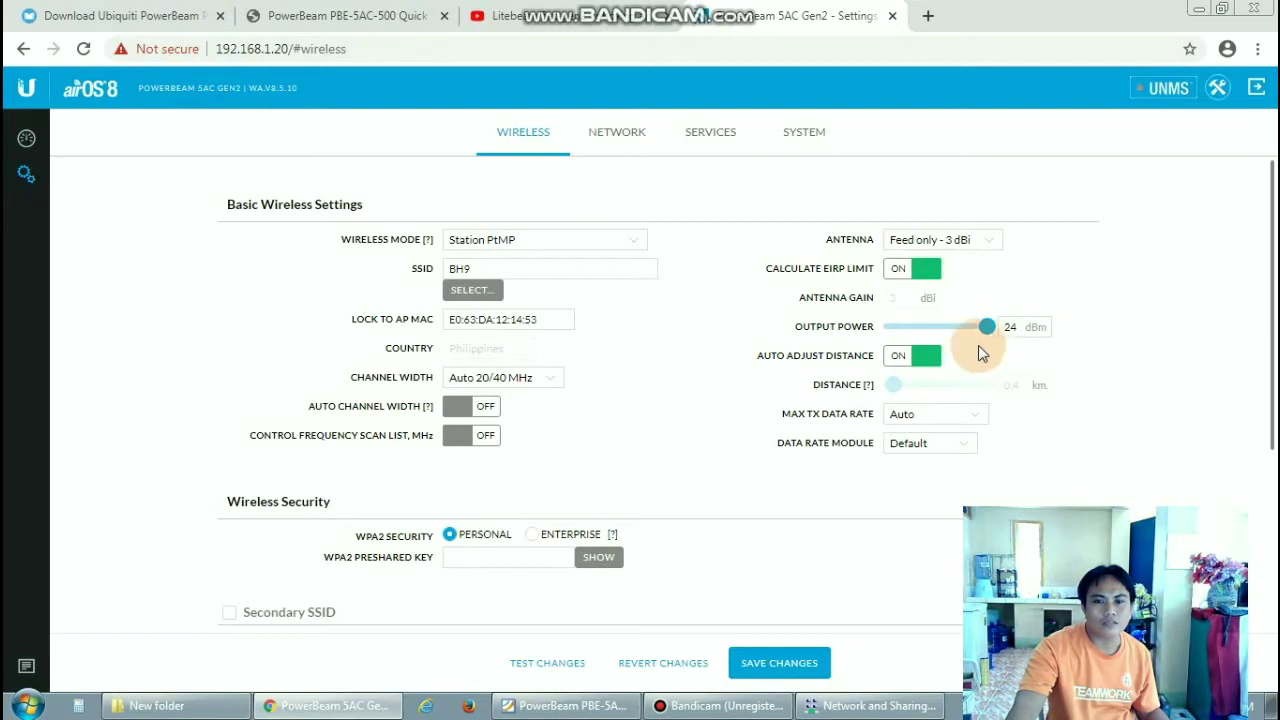
pyautogui.moveTo(987, 328)
pyautogui.mouseDown()
pyautogui.moveTo(923, 325)
pyautogui.moveTo(1010, 333)
pyautogui.mouseUp()
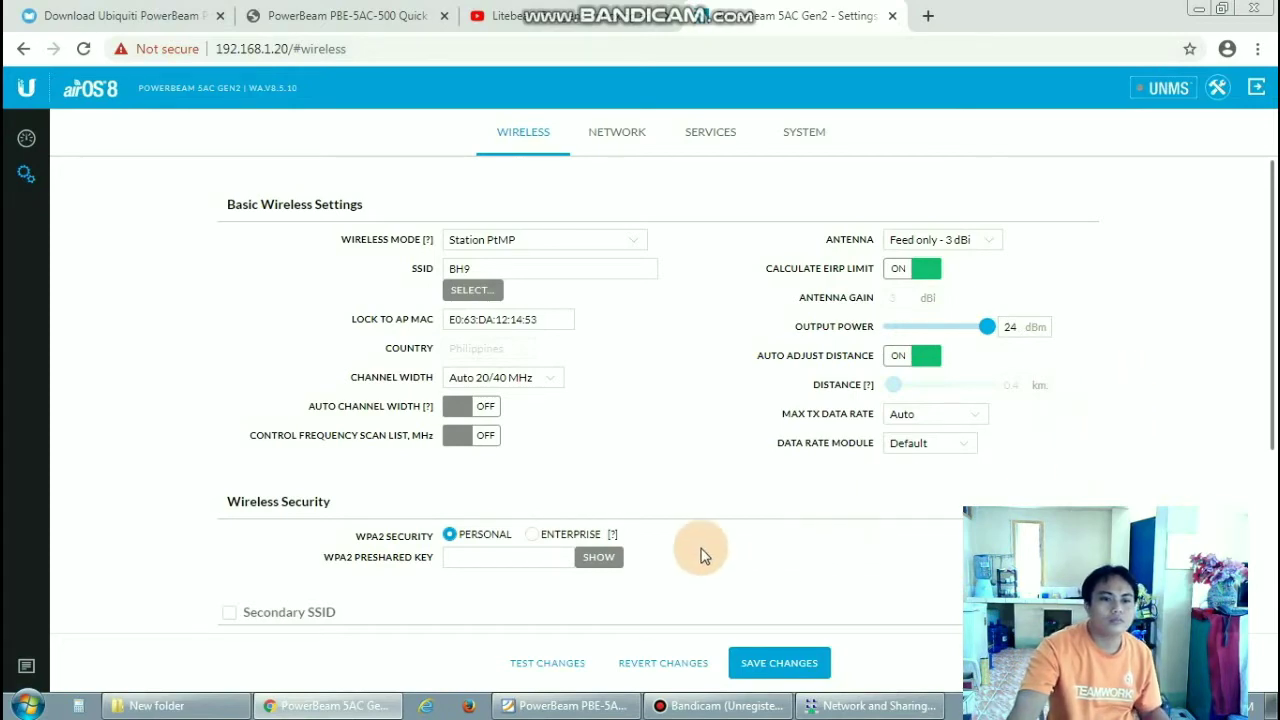
# - Enter the WPA2 preshared key for the access point under the personal wireless security settings
pyautogui.scroll(-2, 699, 545)
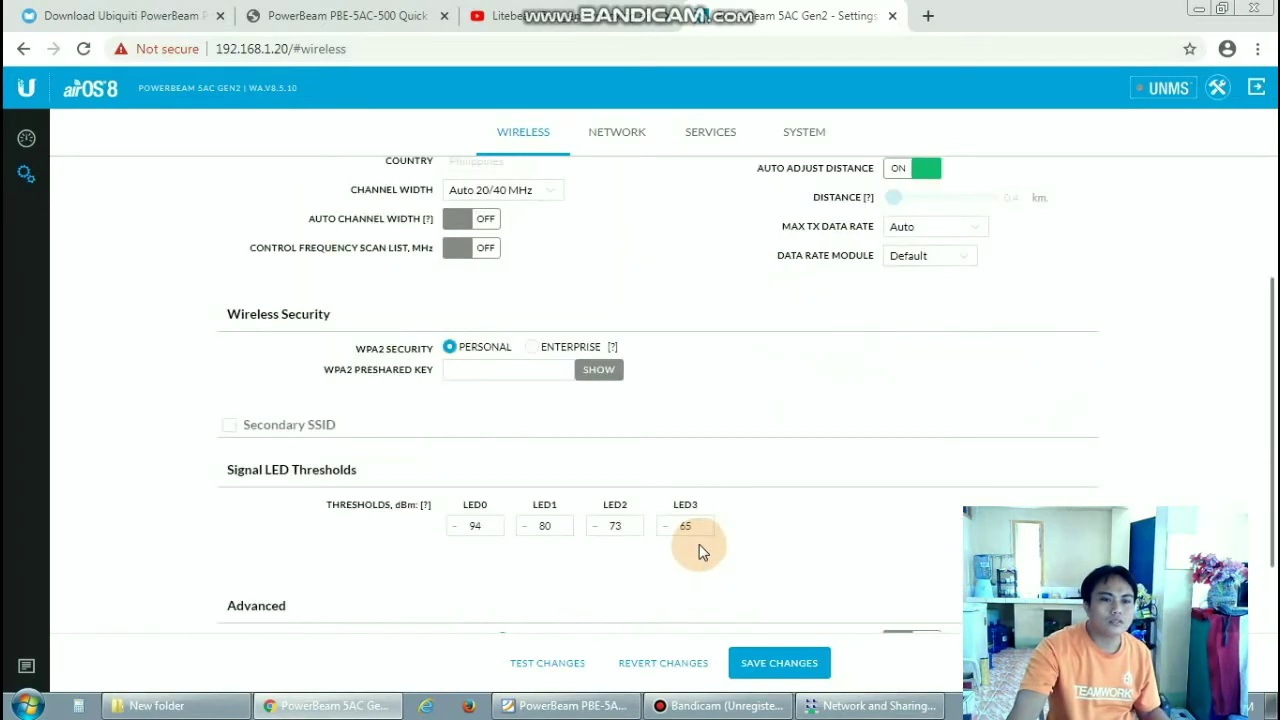
pyautogui.scroll(1, 699, 544)
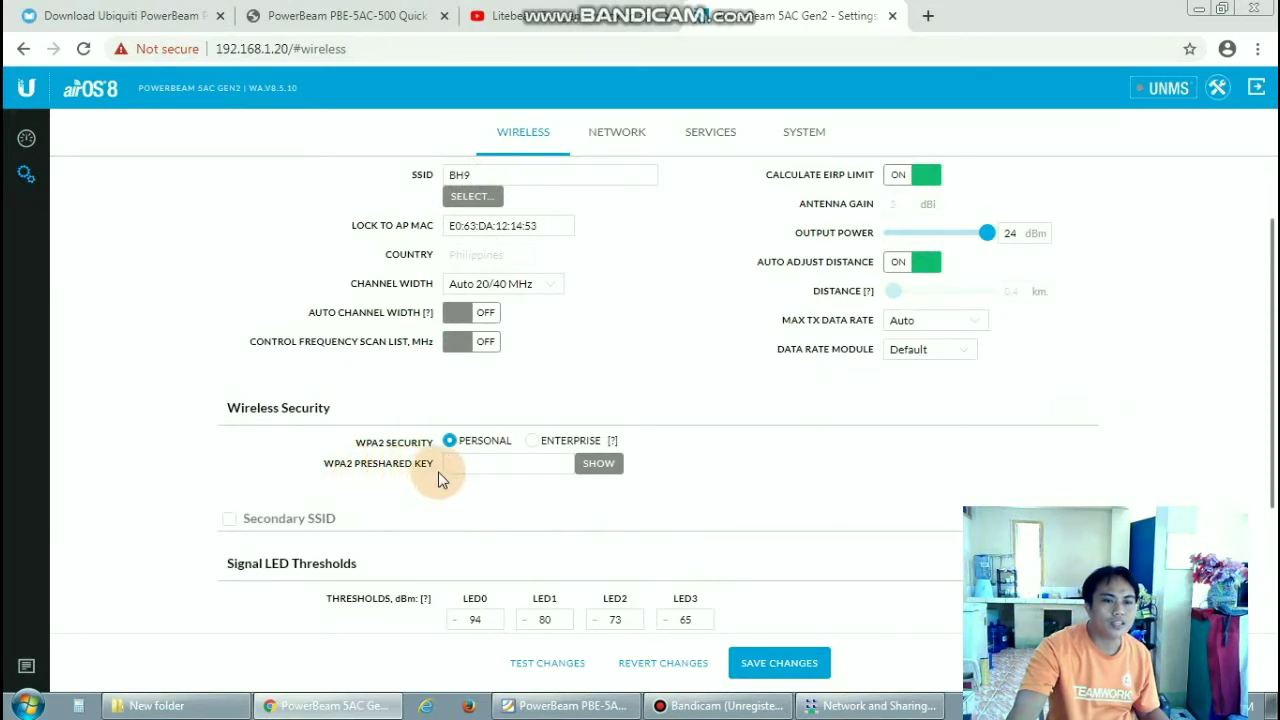
pyautogui.click(474, 461)
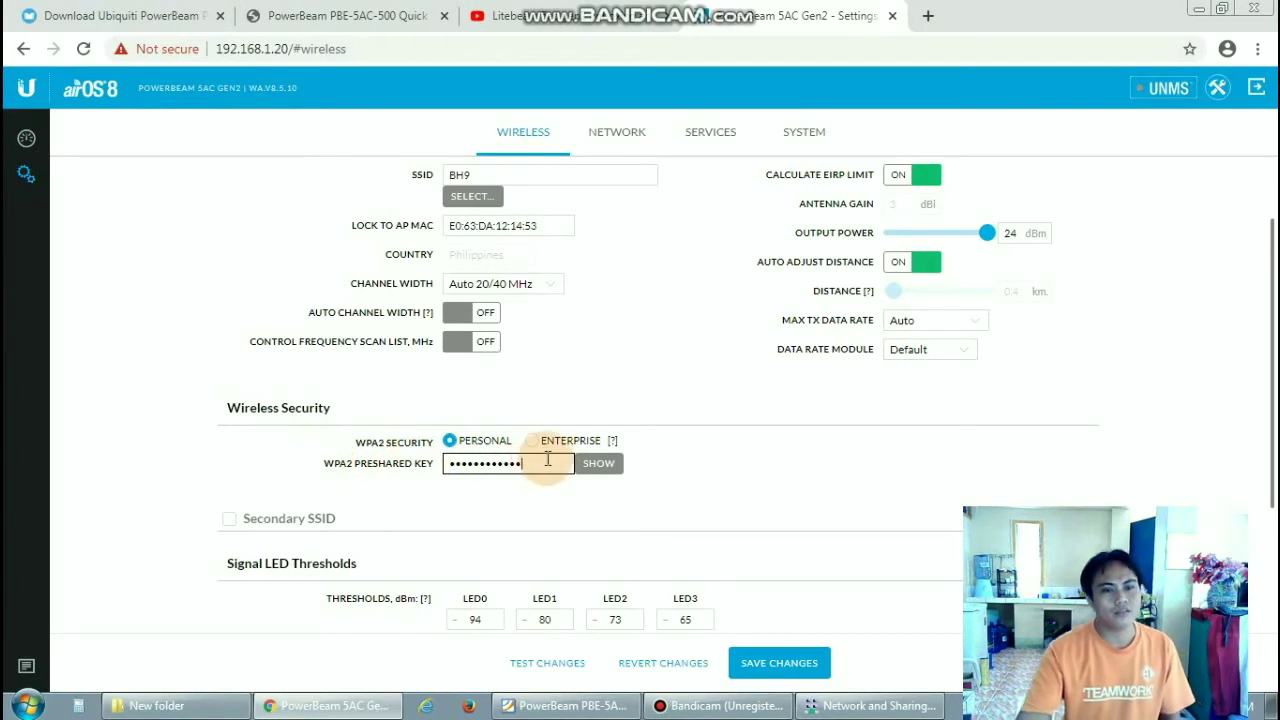
# - Set the airMAX station priority to High and turn off automatic power control in the advanced wireless settings
pyautogui.scroll(-1, 591, 492)
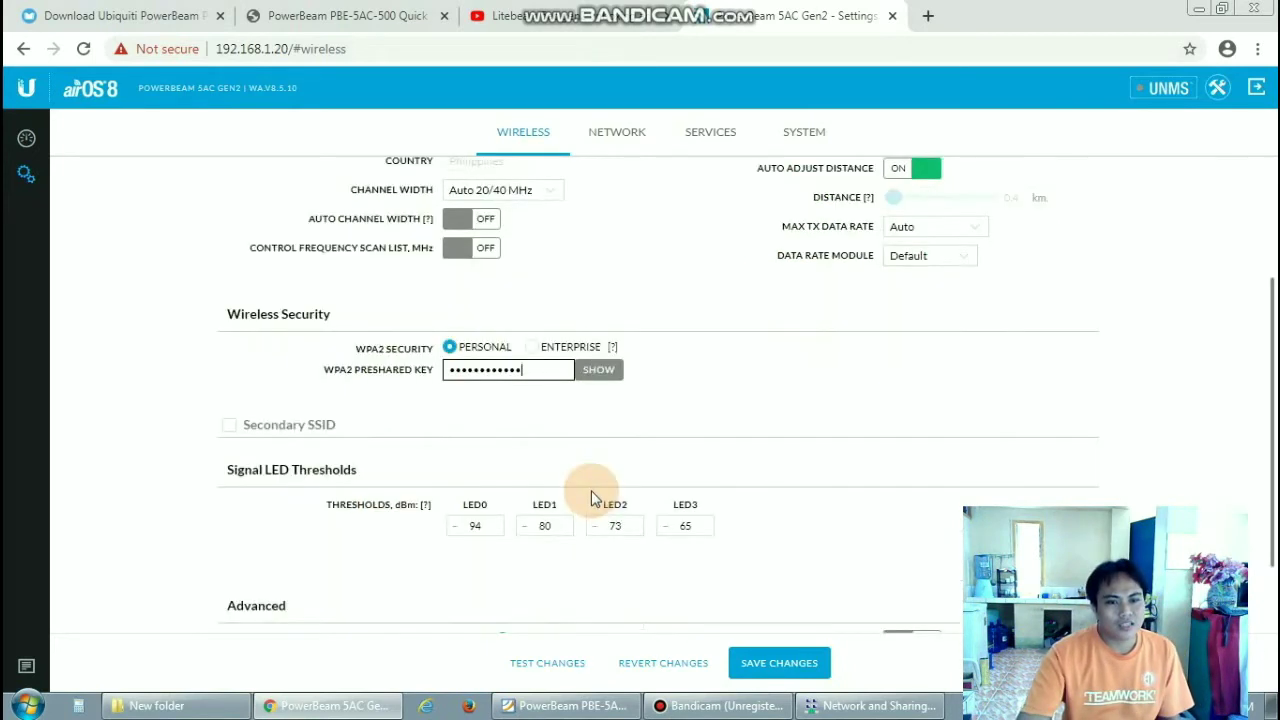
pyautogui.scroll(-1, 591, 490)
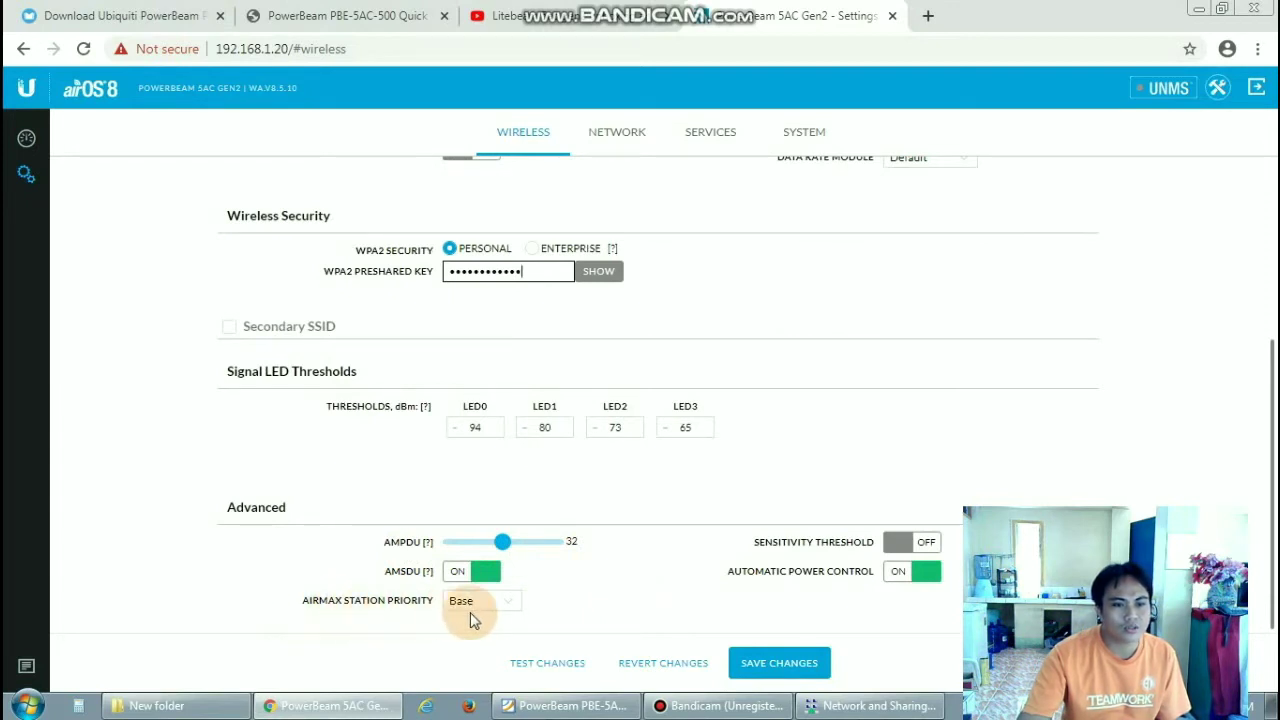
pyautogui.click(507, 604)
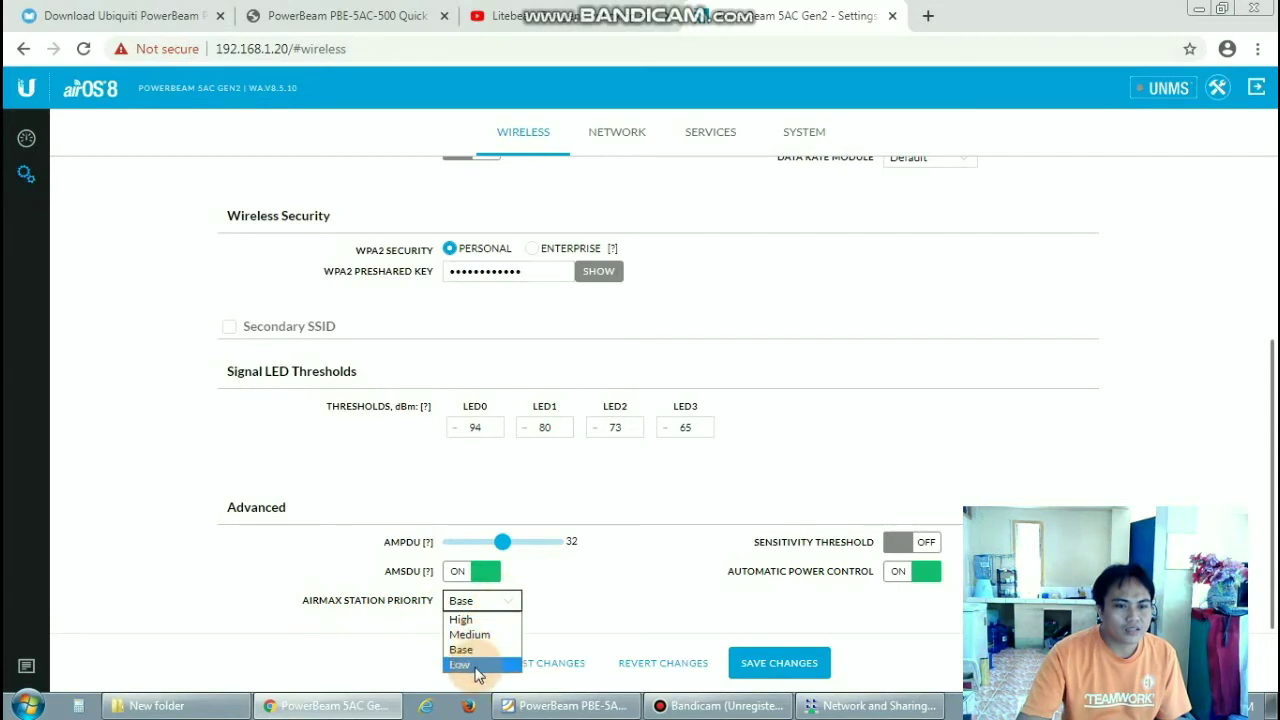
pyautogui.click(490, 620)
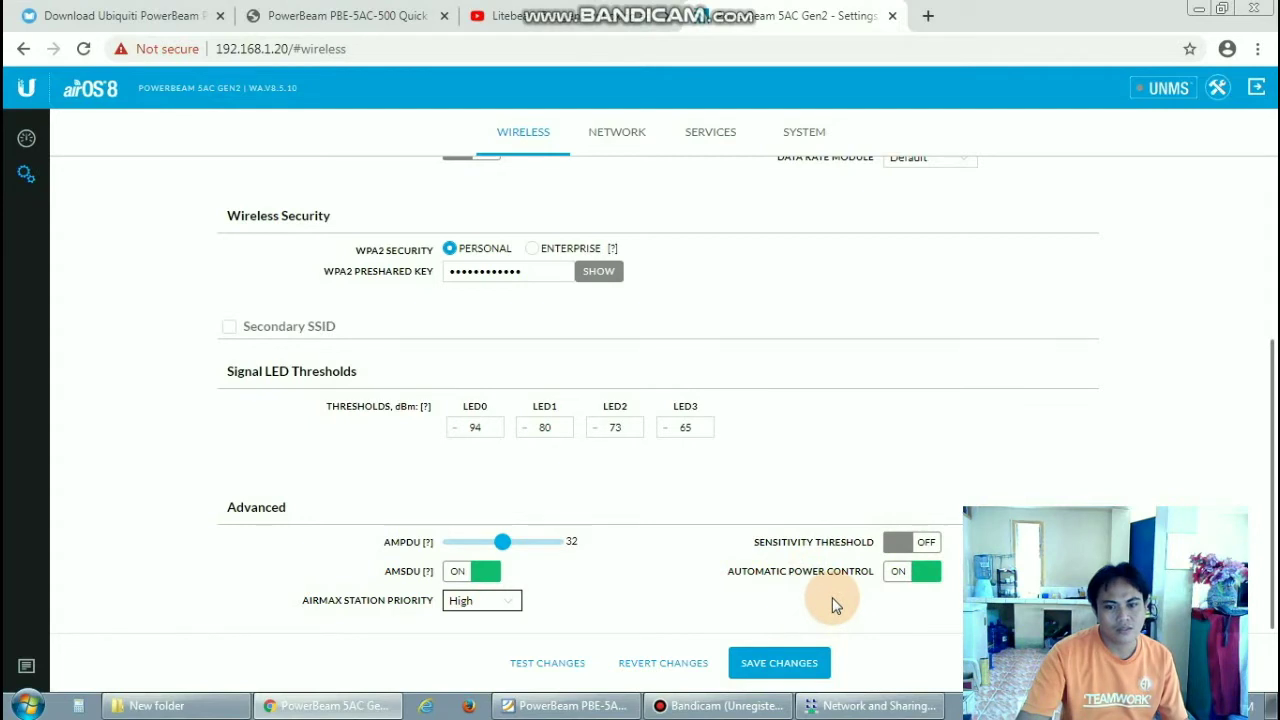
pyautogui.click(925, 587)
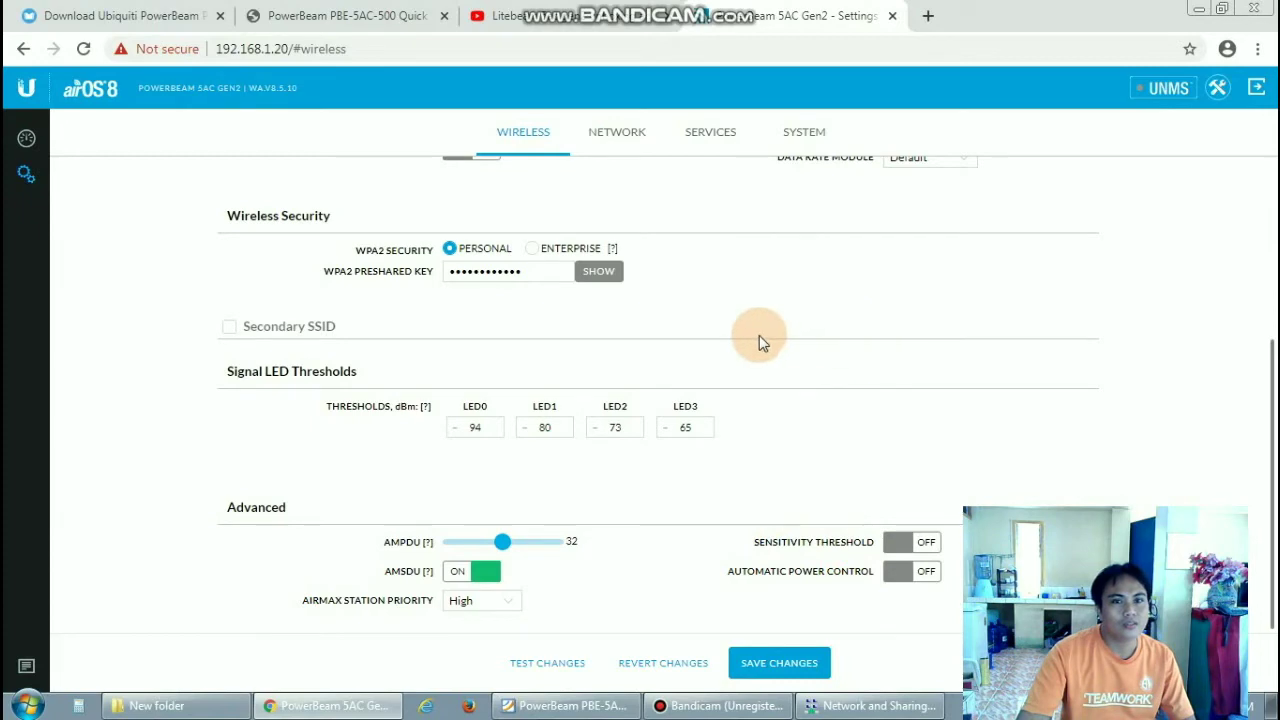
# - Review the wireless settings and save the changes
pyautogui.scroll(3, 706, 510)
pyautogui.scroll(-3, 706, 508)
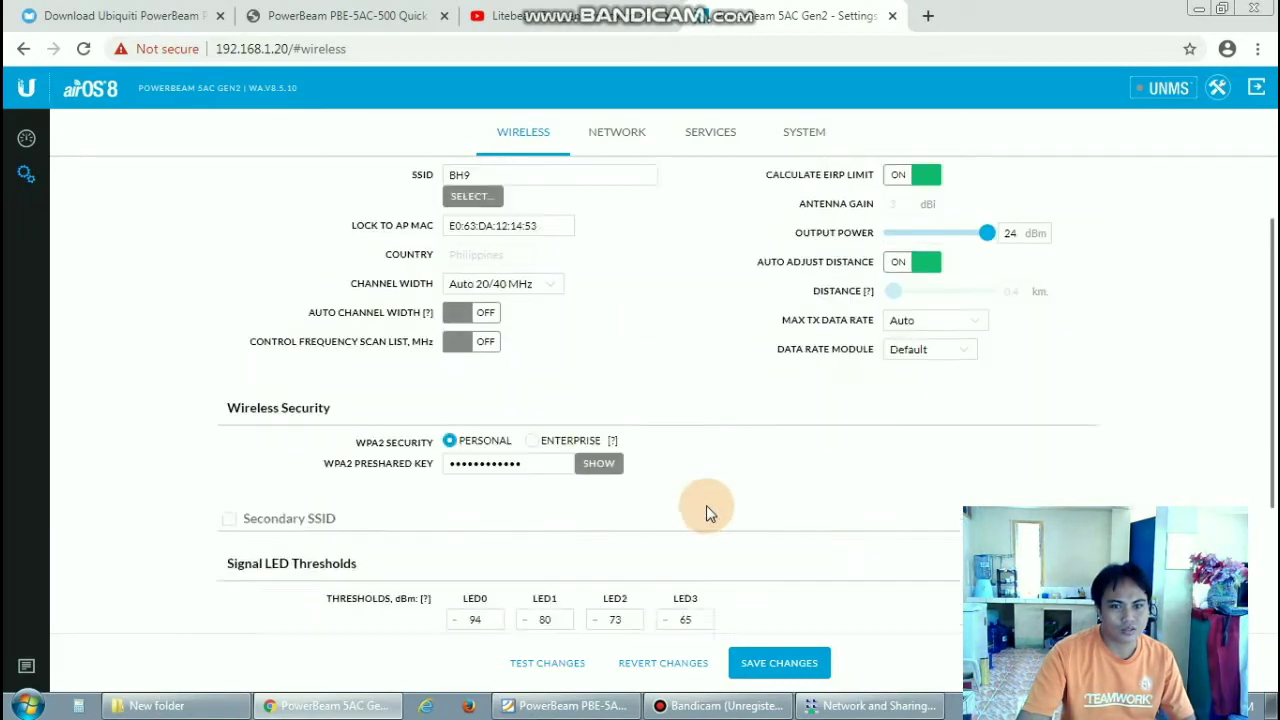
pyautogui.scroll(3, 715, 512)
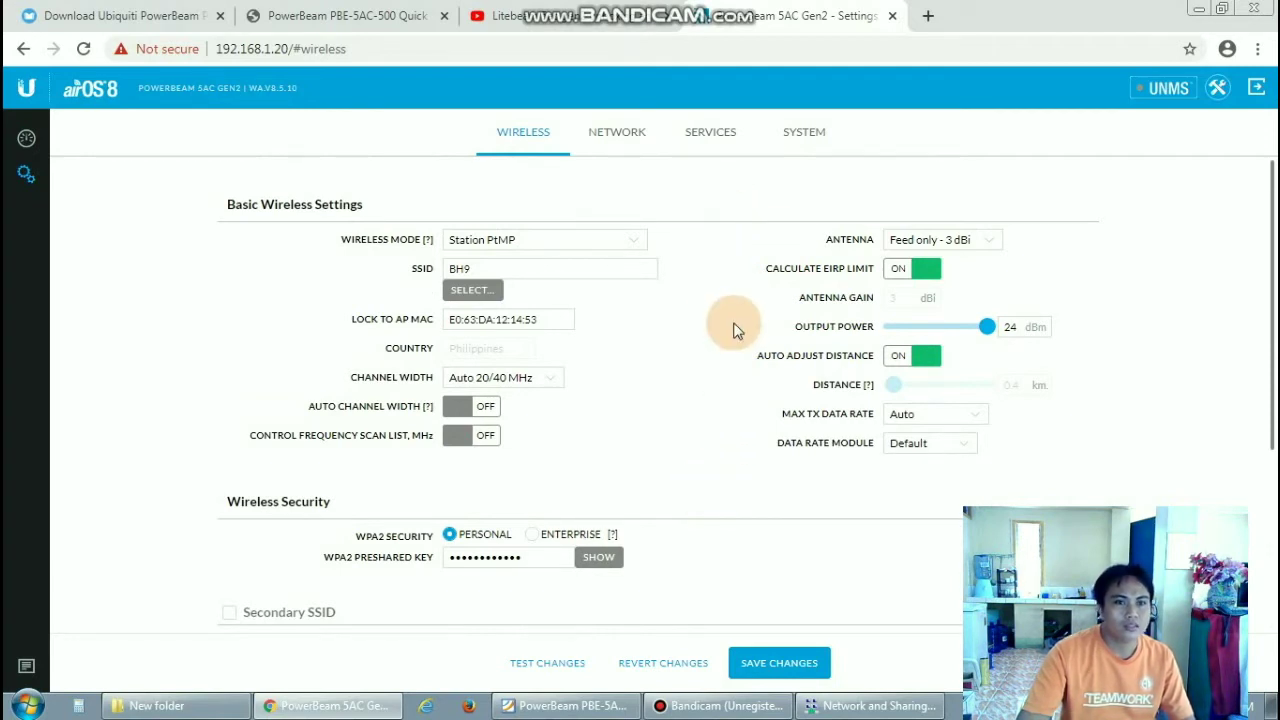
pyautogui.scroll(-3, 707, 424)
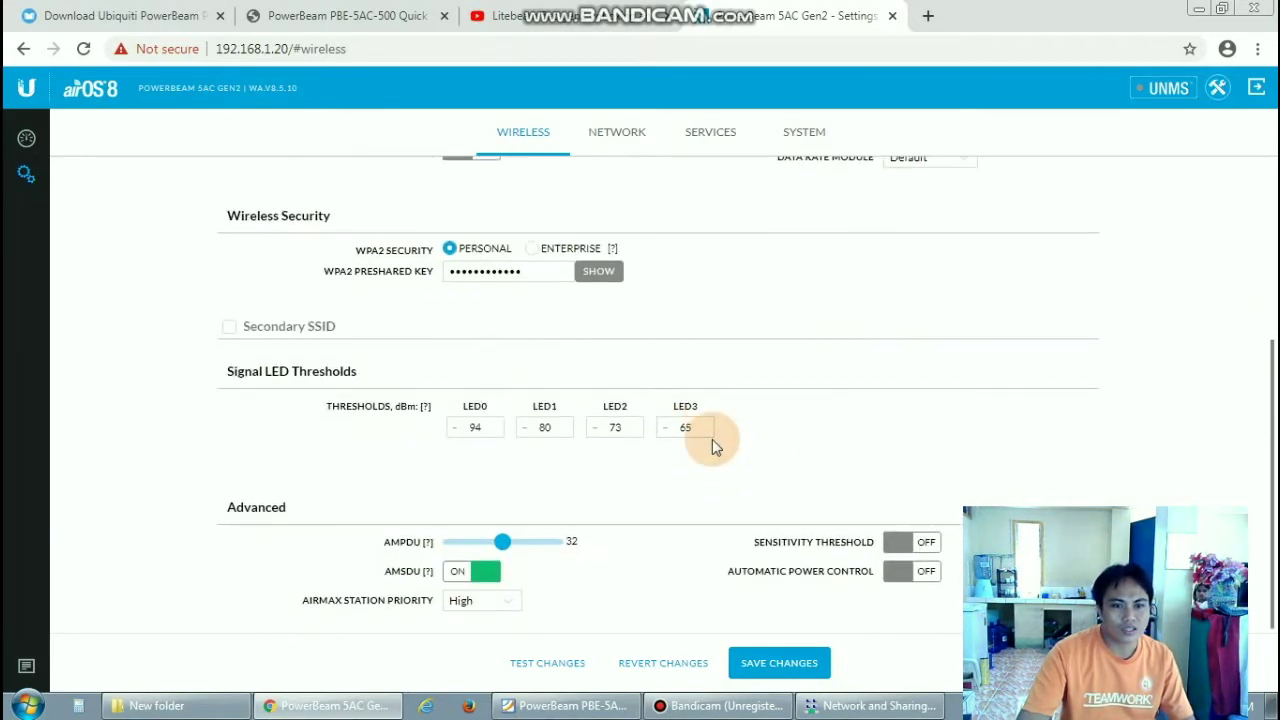
pyautogui.click(770, 665)
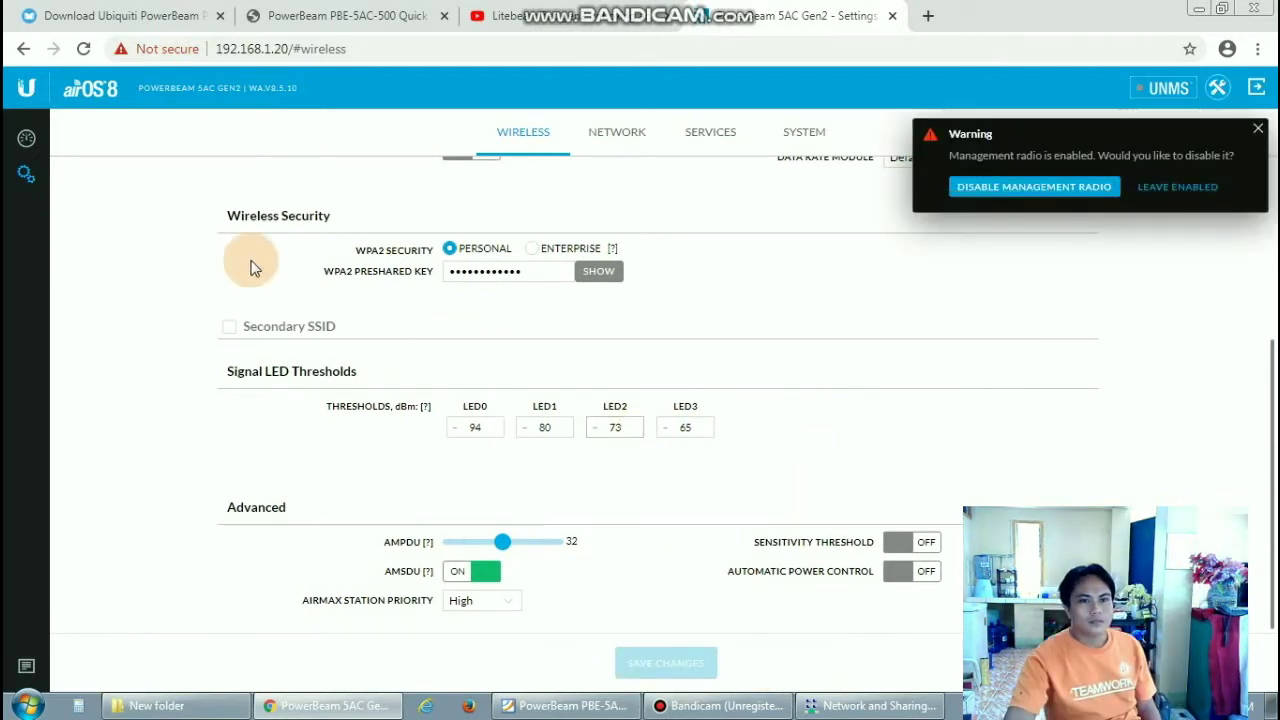
# - Open the network settings and set the configuration mode to Advanced
pyautogui.click(614, 134)
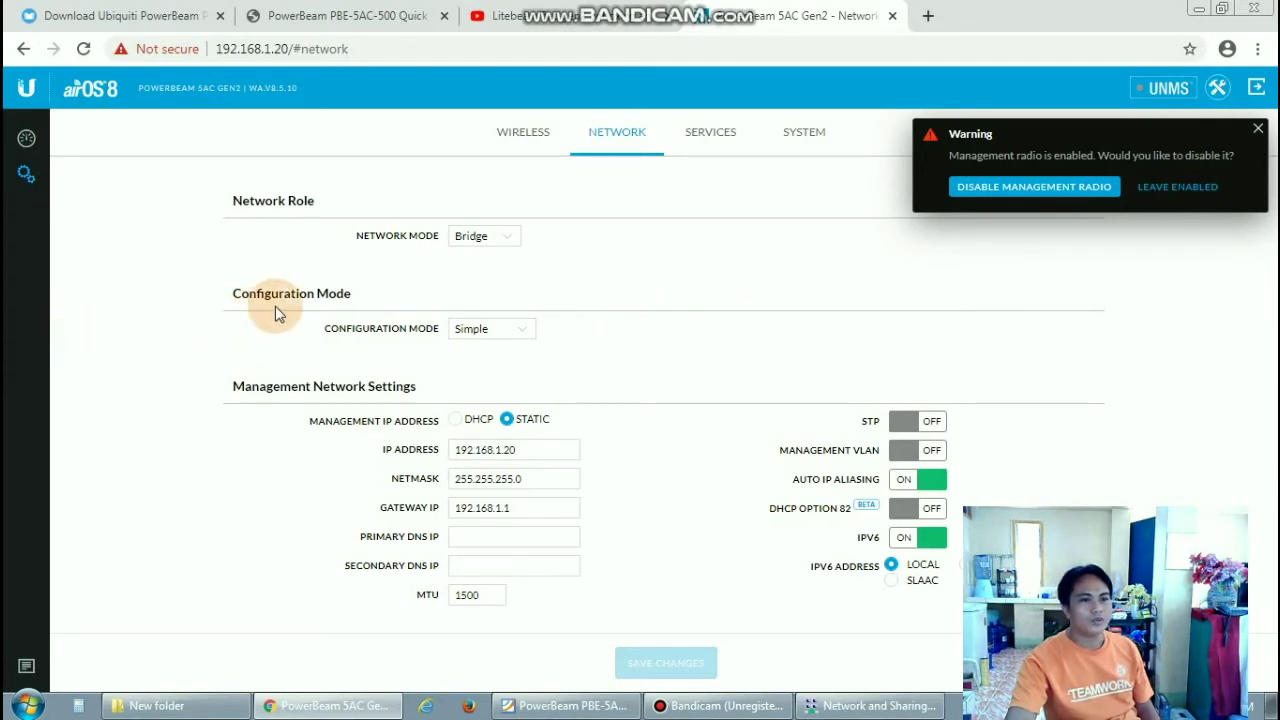
pyautogui.click(527, 336)
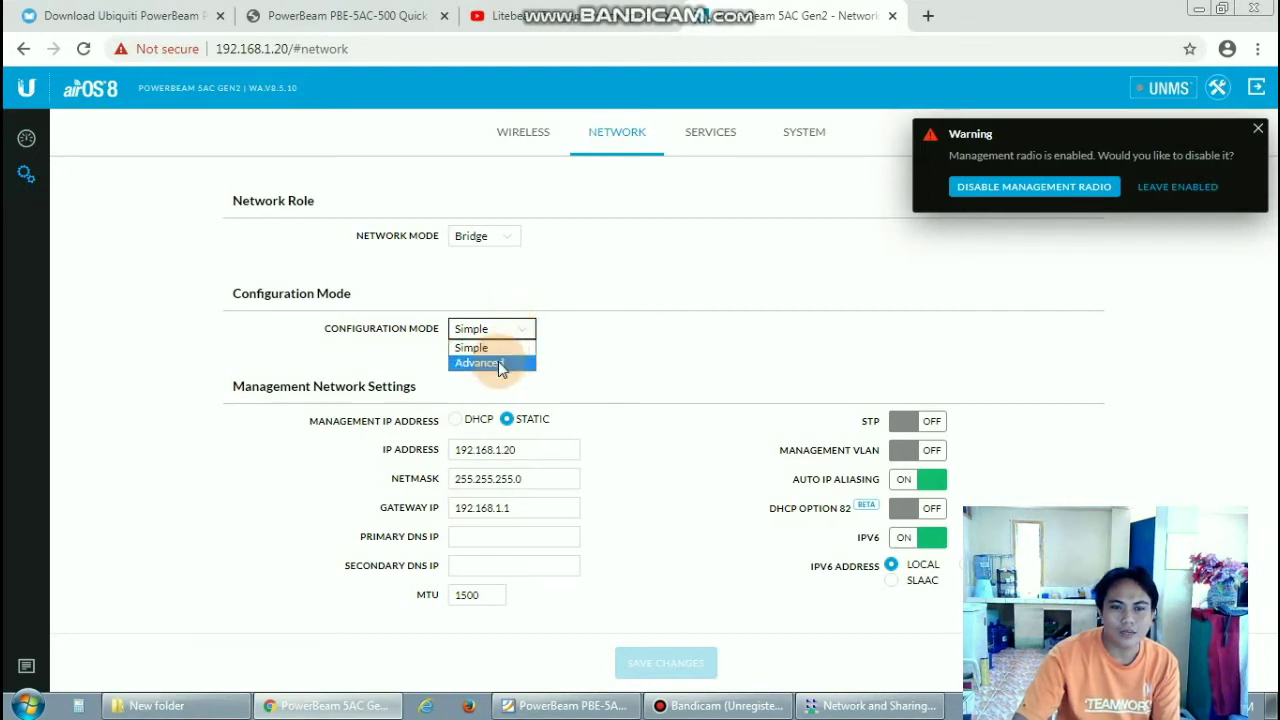
pyautogui.click(500, 363)
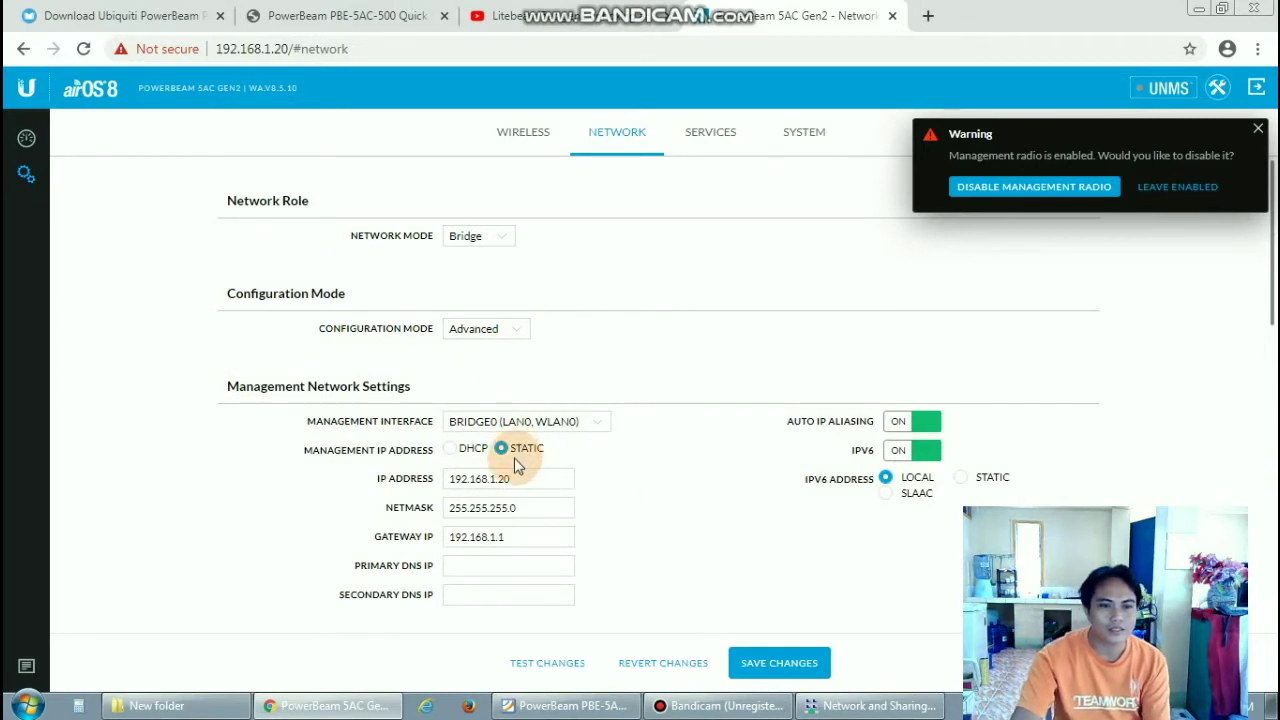
# - Enable traffic shaping in the advanced network settings
pyautogui.scroll(-2, 590, 455)
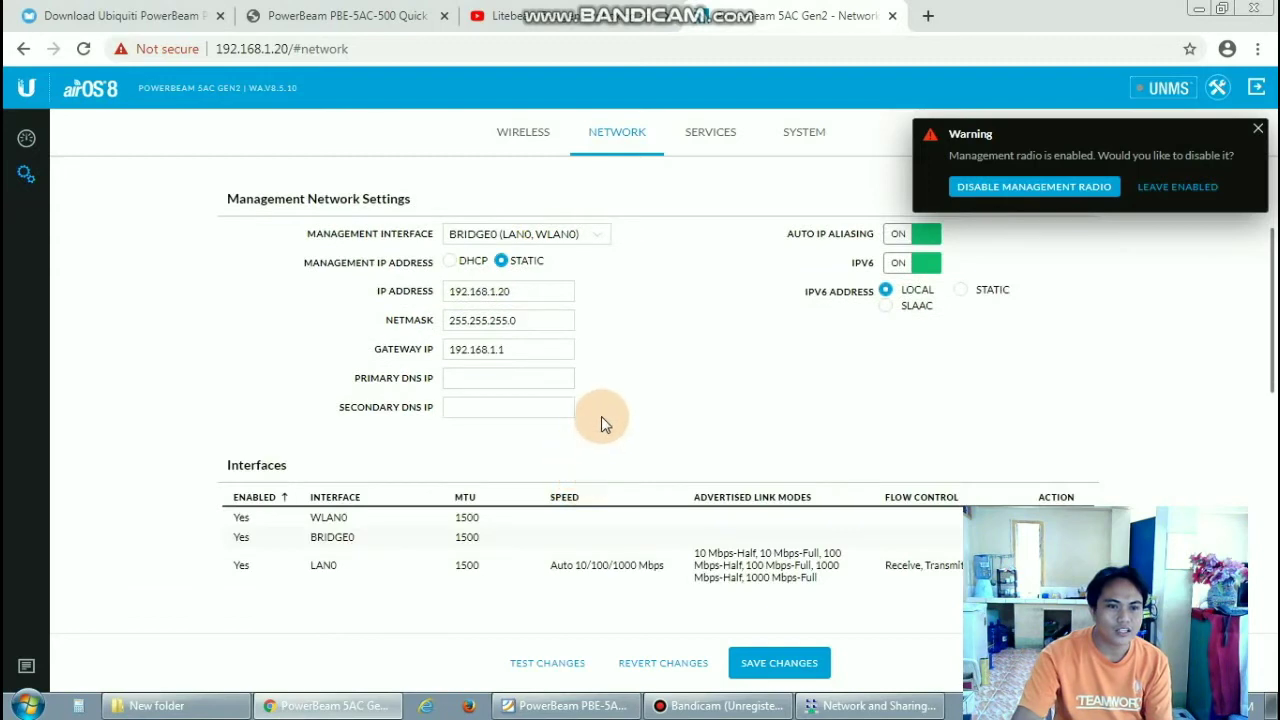
pyautogui.scroll(-6, 595, 424)
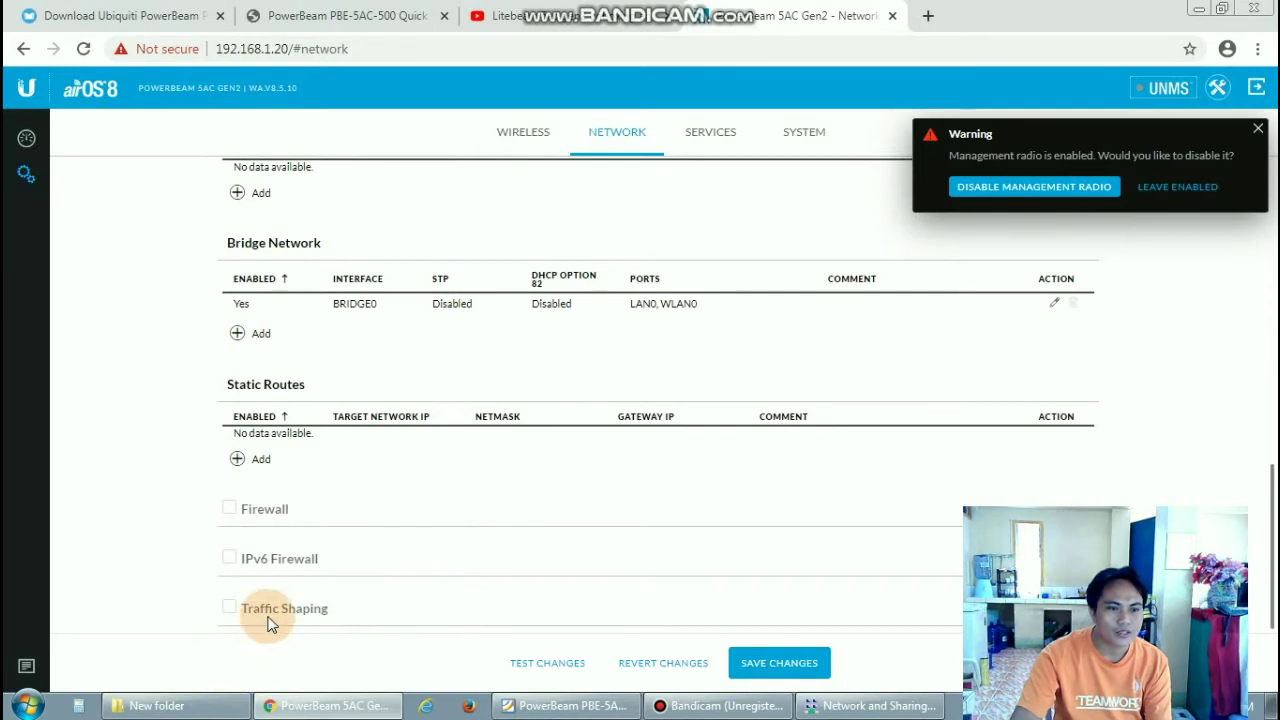
pyautogui.click(232, 610)
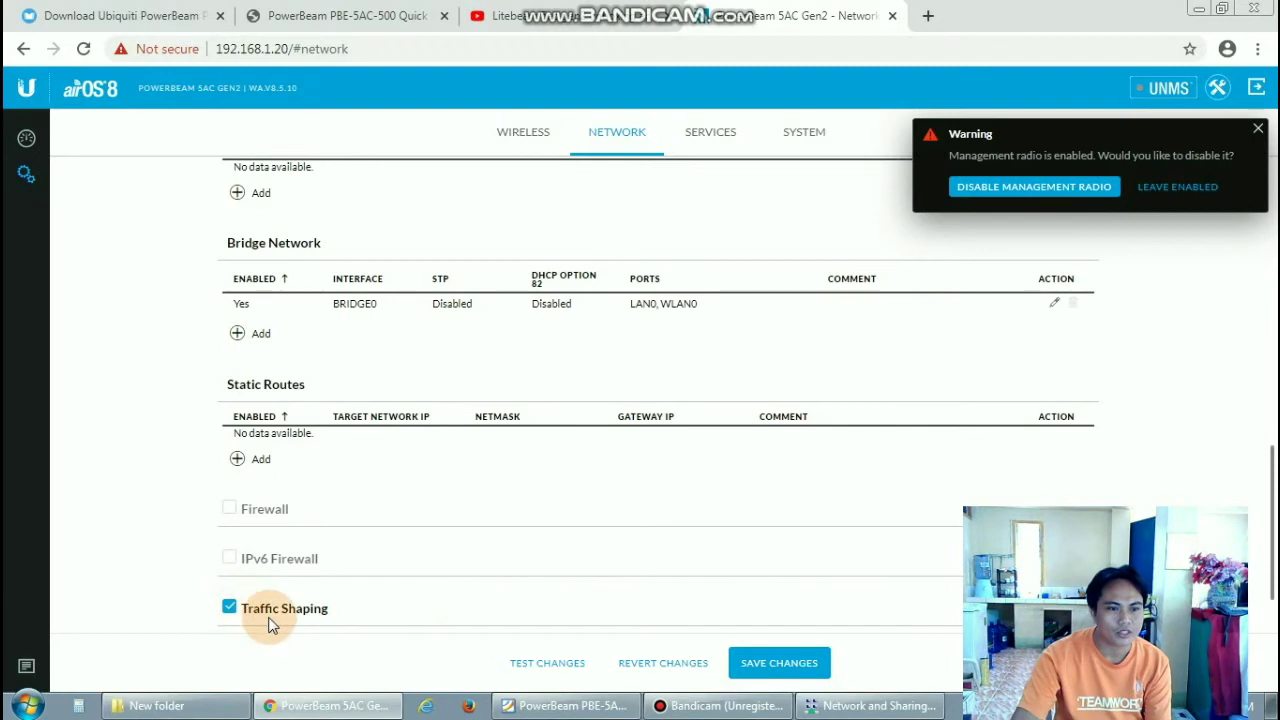
pyautogui.scroll(-1, 272, 617)
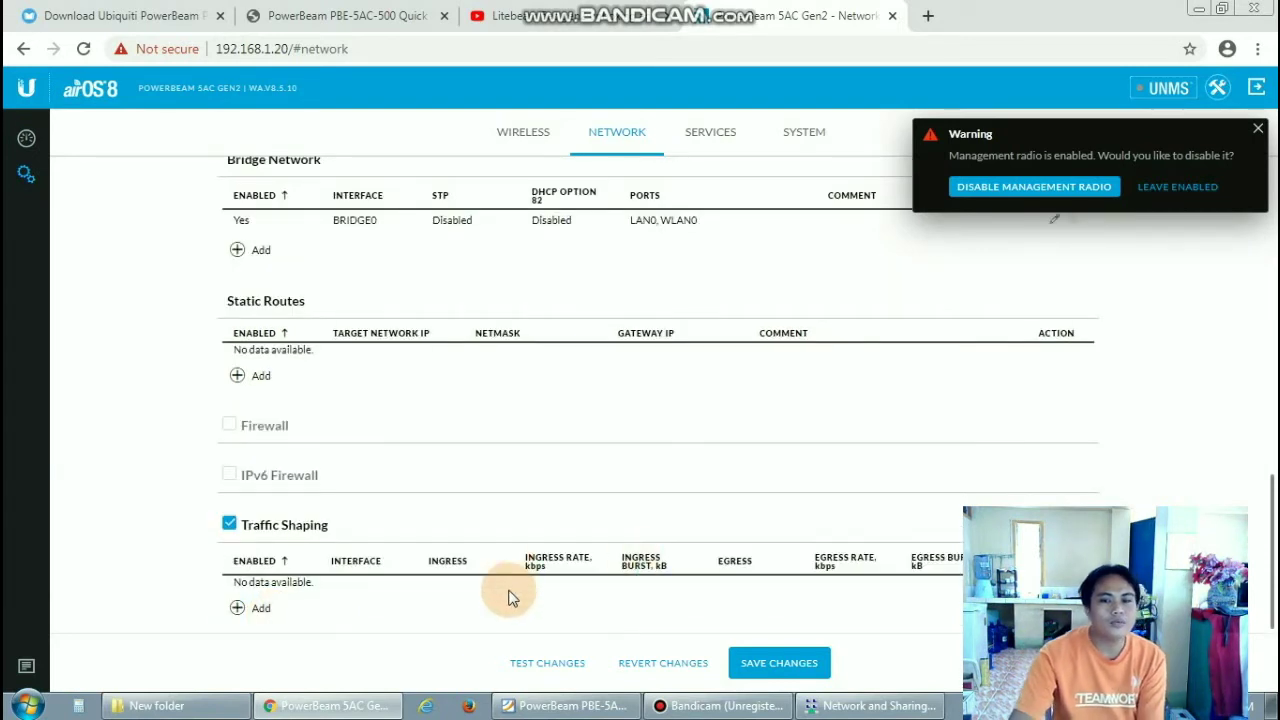
# - Start a new traffic shaper rule
pyautogui.click(258, 611)
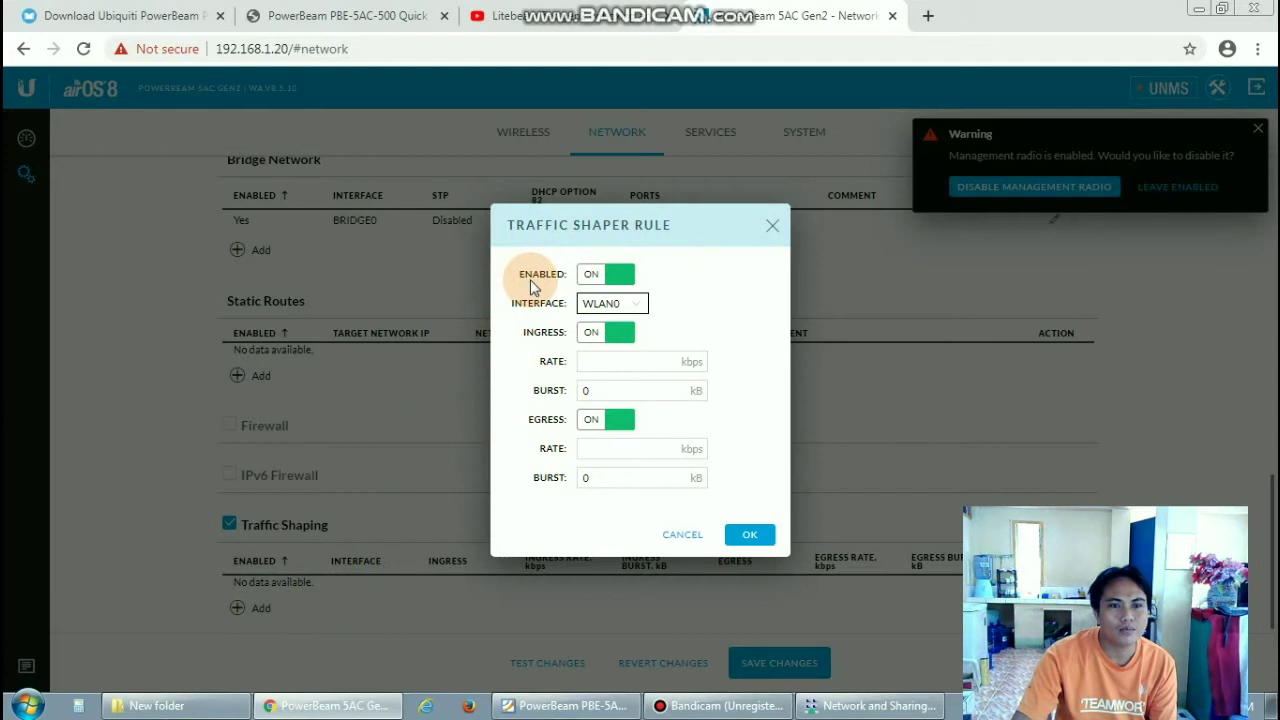
pyautogui.click(667, 361)
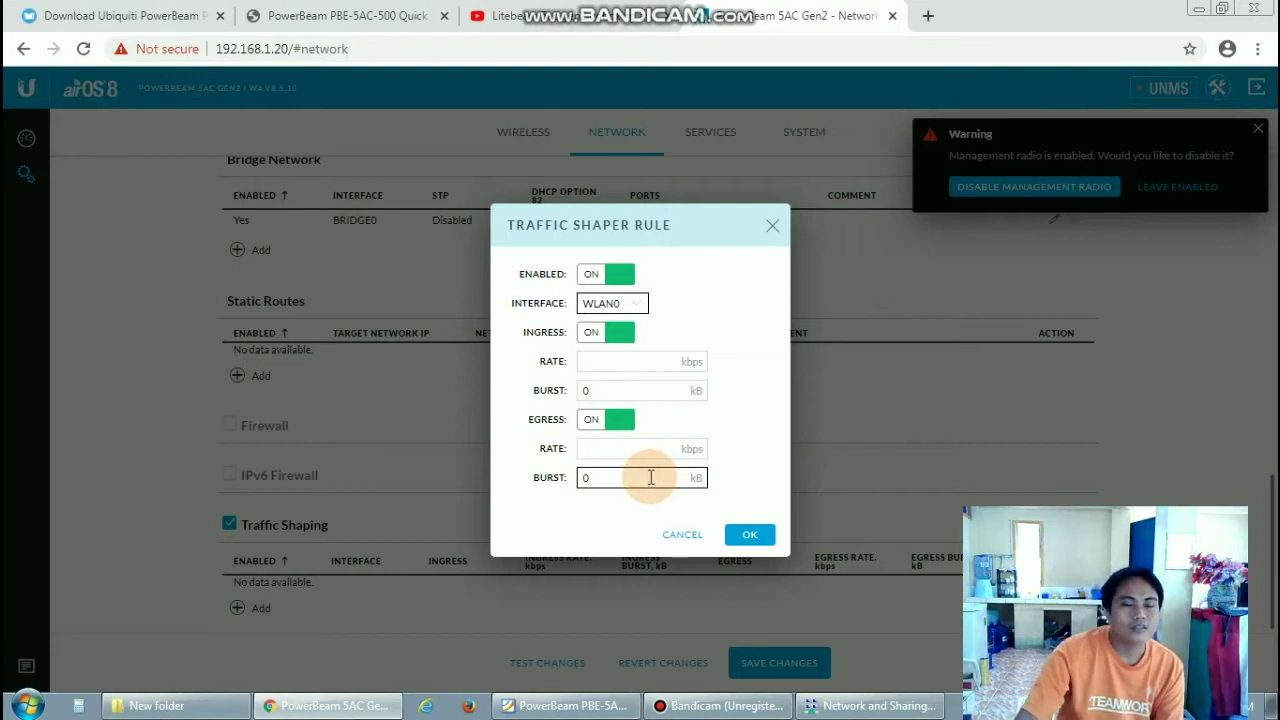
pyautogui.click(510, 316)
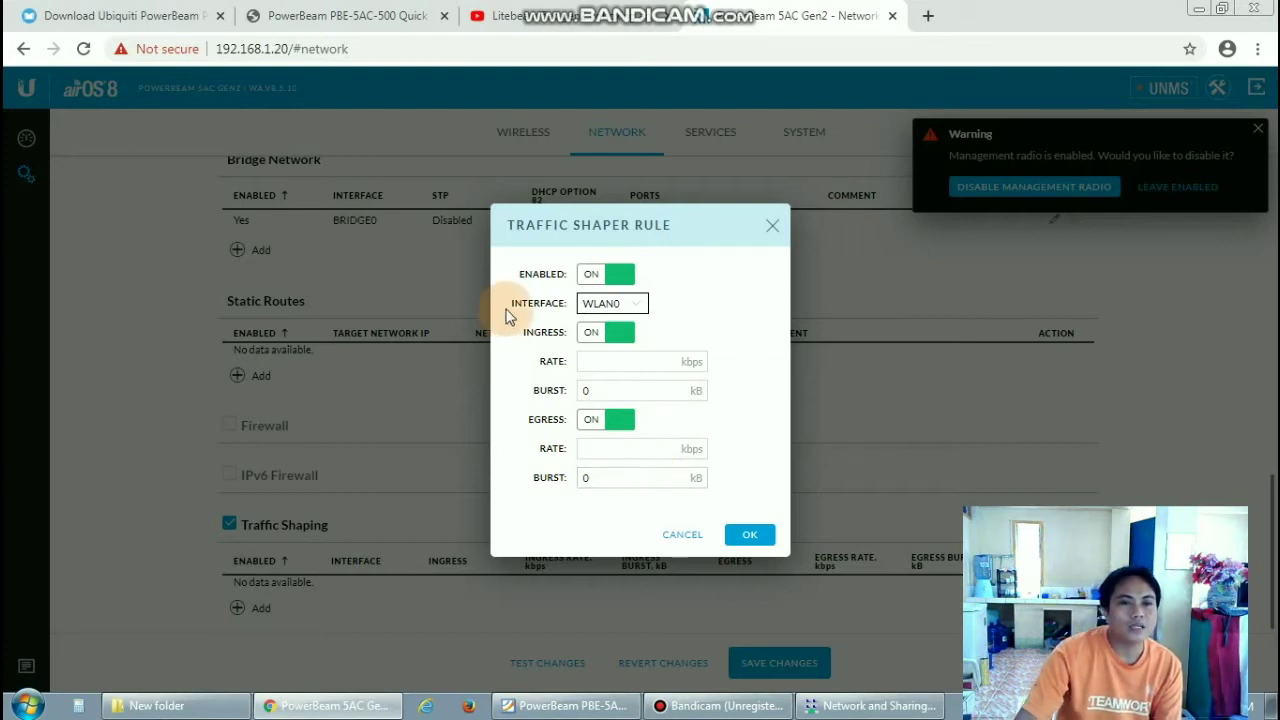
pyautogui.click(637, 306)
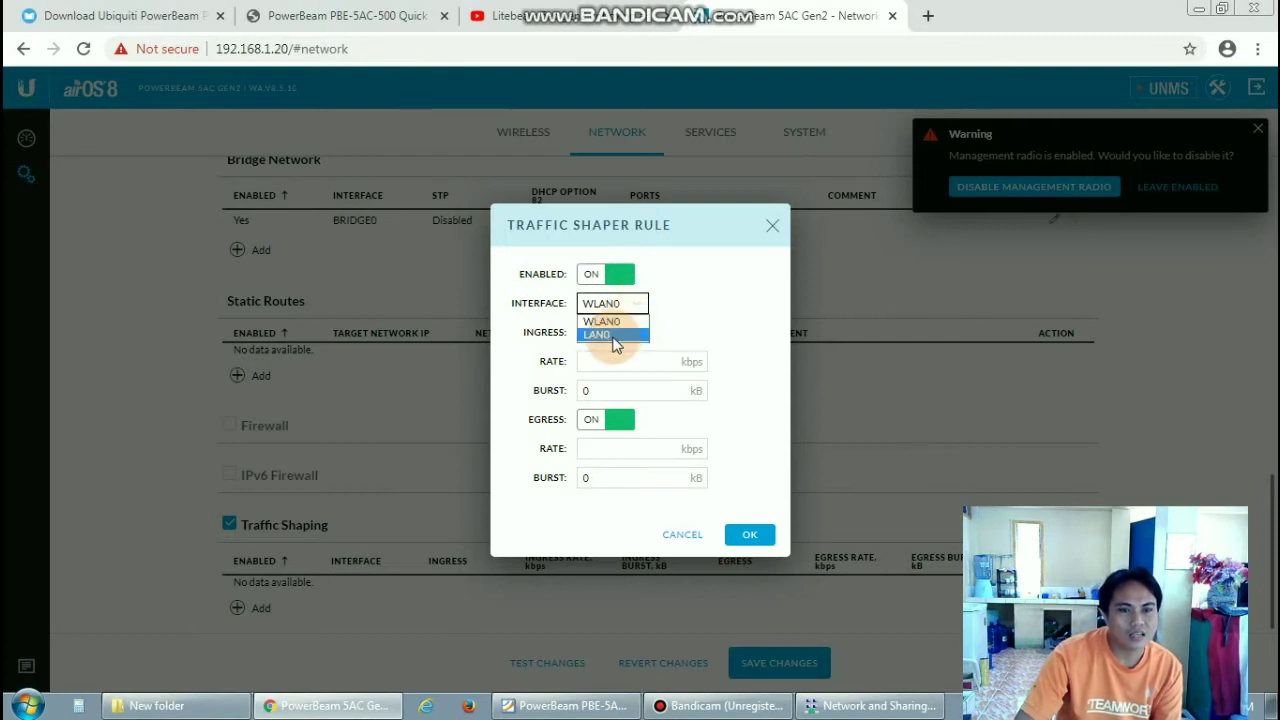
pyautogui.click(612, 336)
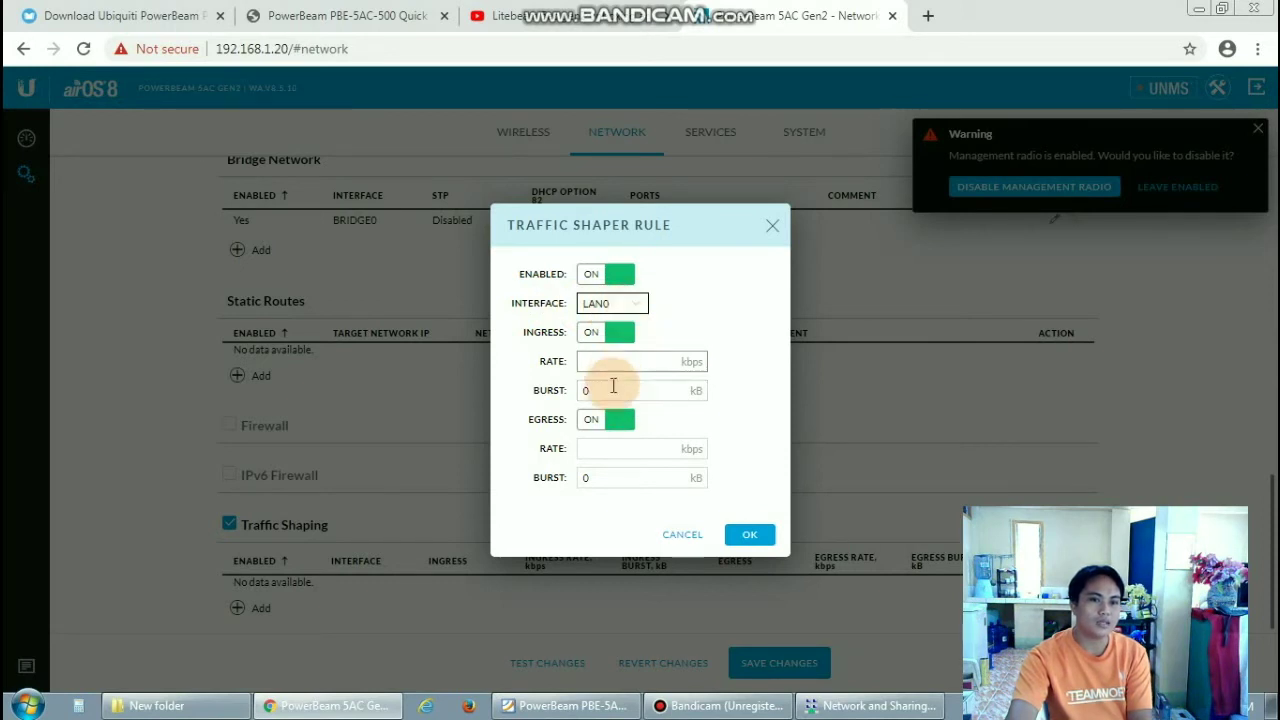
pyautogui.click(621, 308)
pyautogui.click(617, 330)
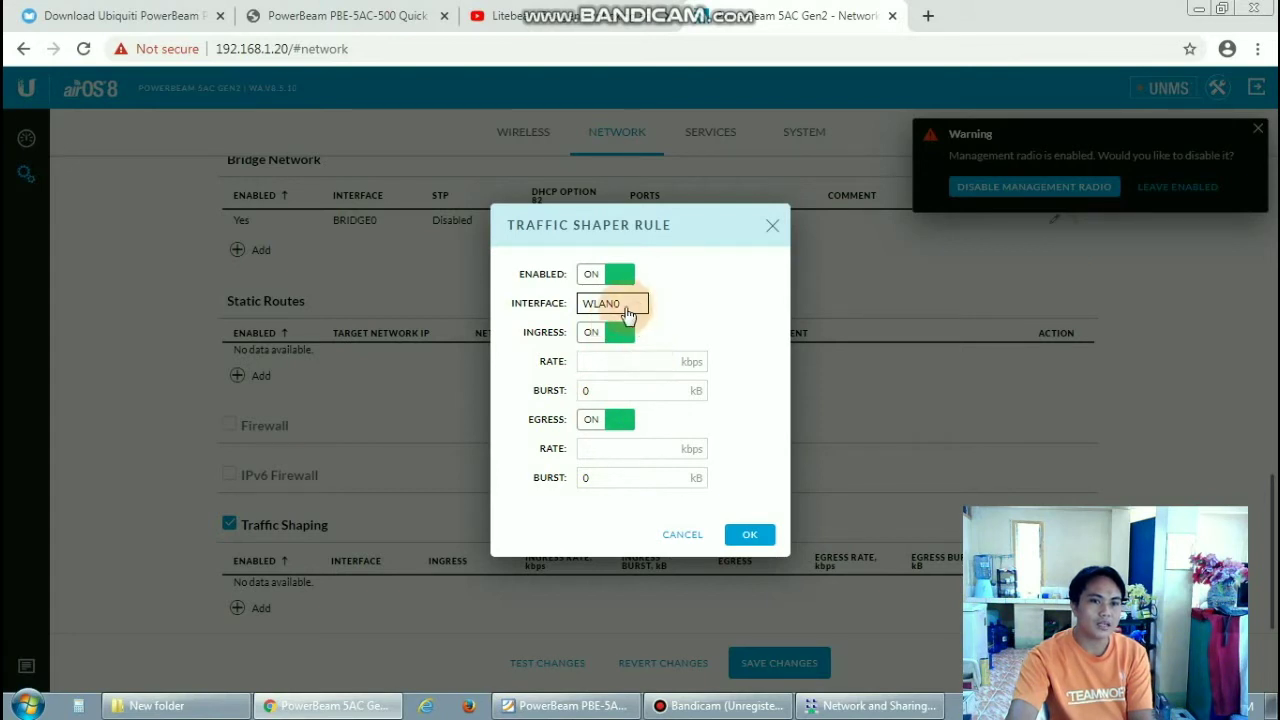
pyautogui.click(592, 366)
pyautogui.click(593, 389)
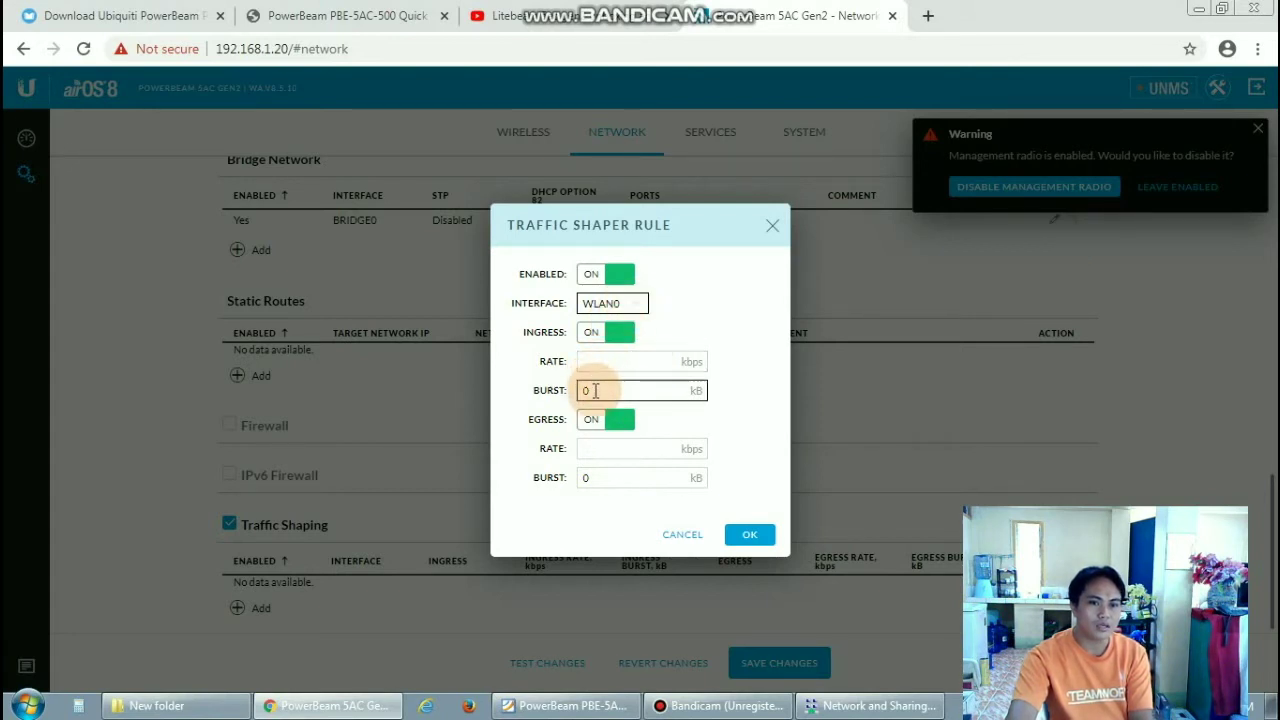
pyautogui.click(610, 447)
pyautogui.click(612, 474)
pyautogui.click(600, 361)
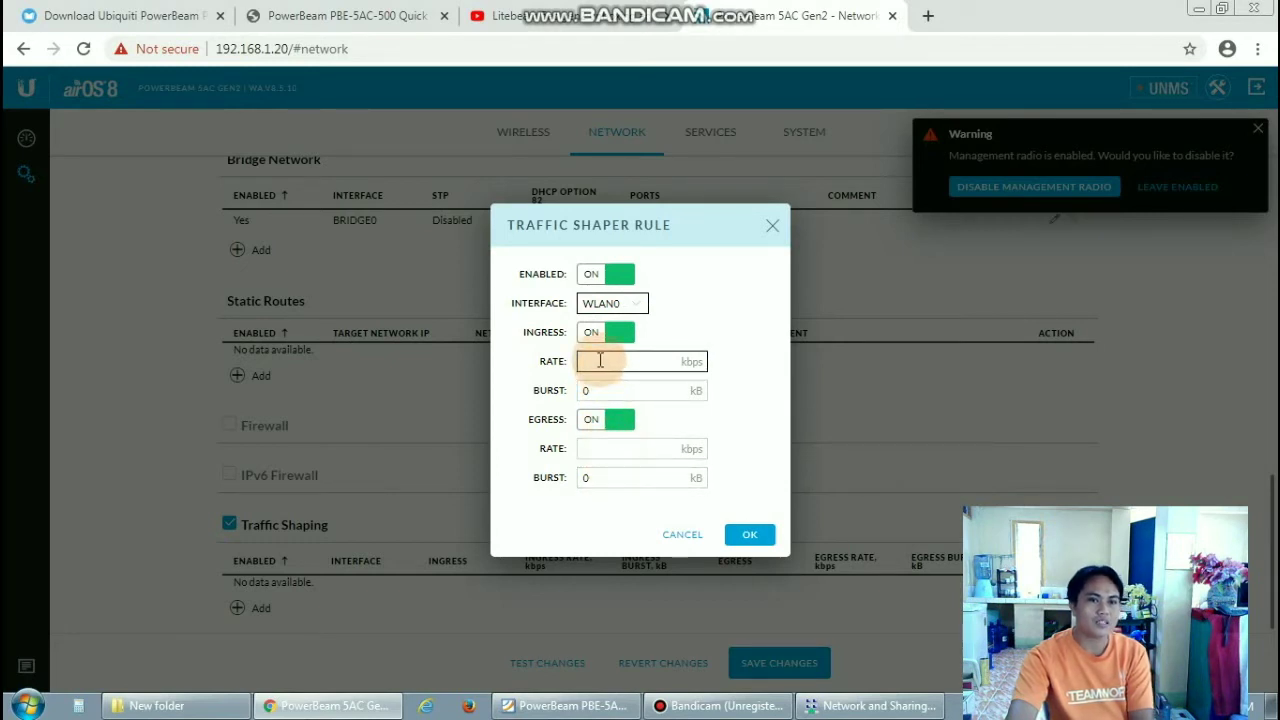
# - Set the traffic shaper rule's interface to LAN0, with an ingress rate of 10000 kbps and an ingress burst of 10000 kB
pyautogui.click(640, 310)
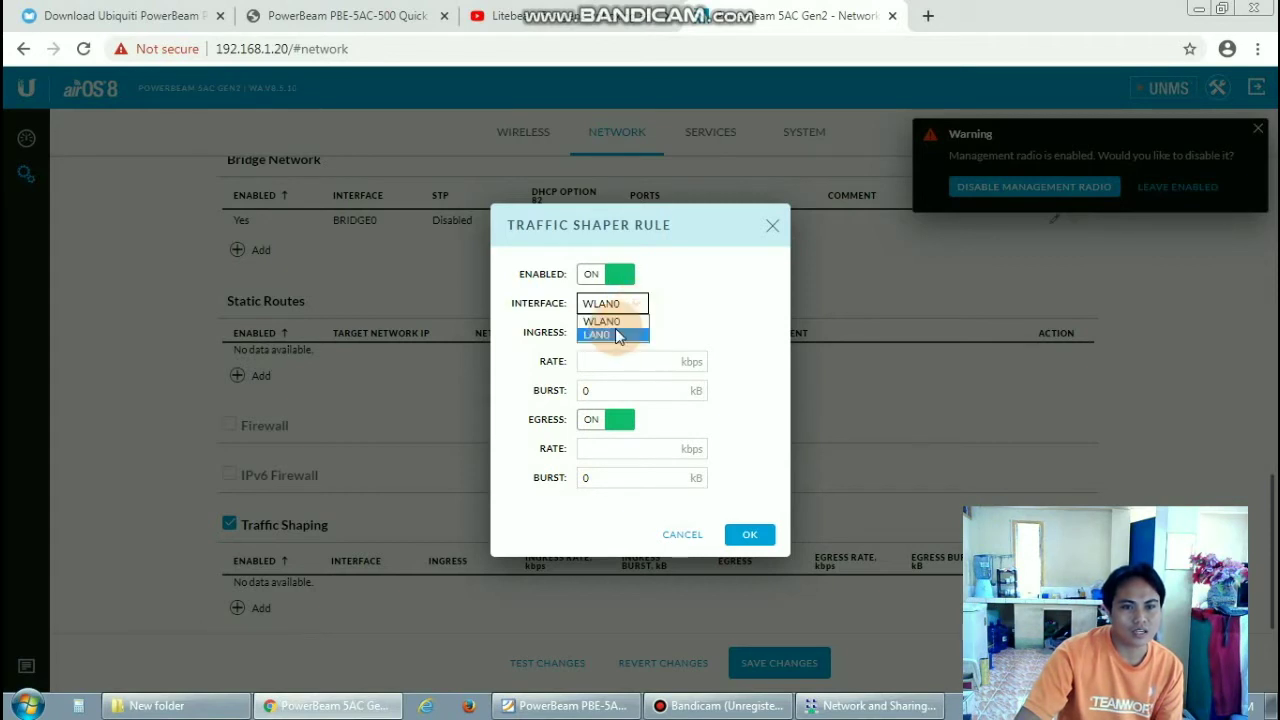
pyautogui.click(617, 335)
pyautogui.click(590, 361)
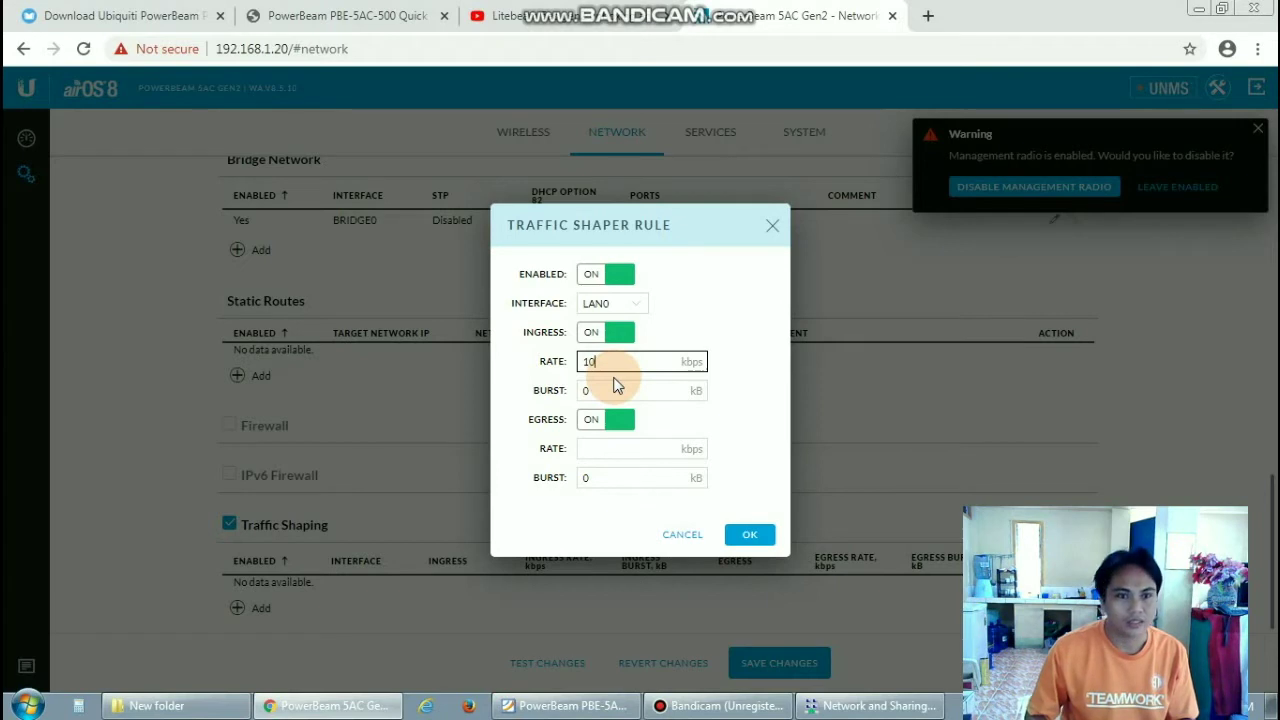
pyautogui.write('000')
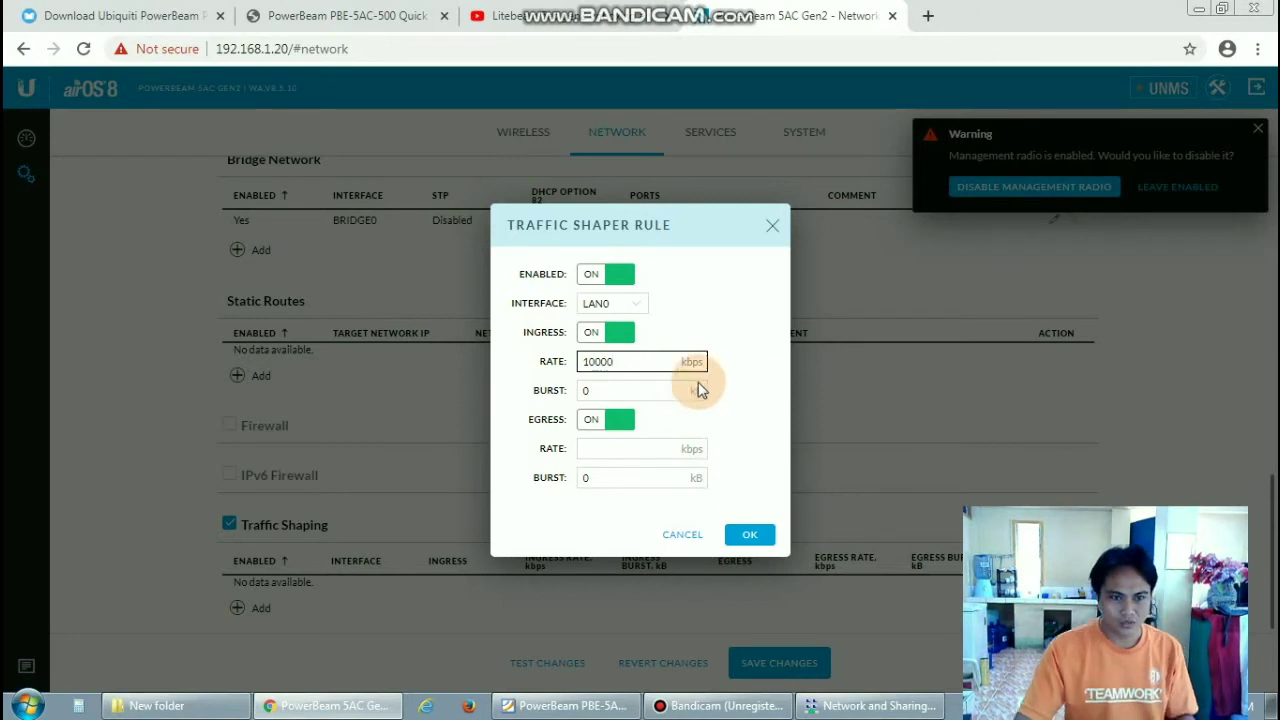
pyautogui.click(591, 390)
pyautogui.press('BackSpace')
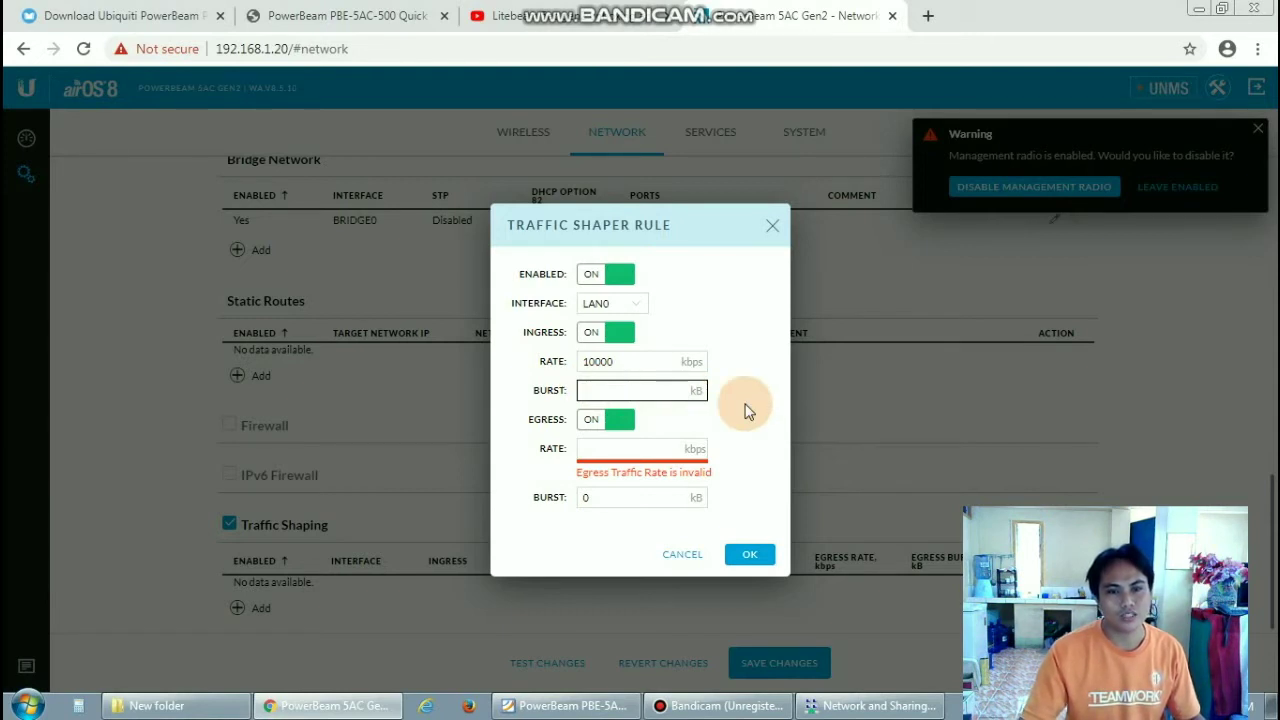
pyautogui.click(694, 391)
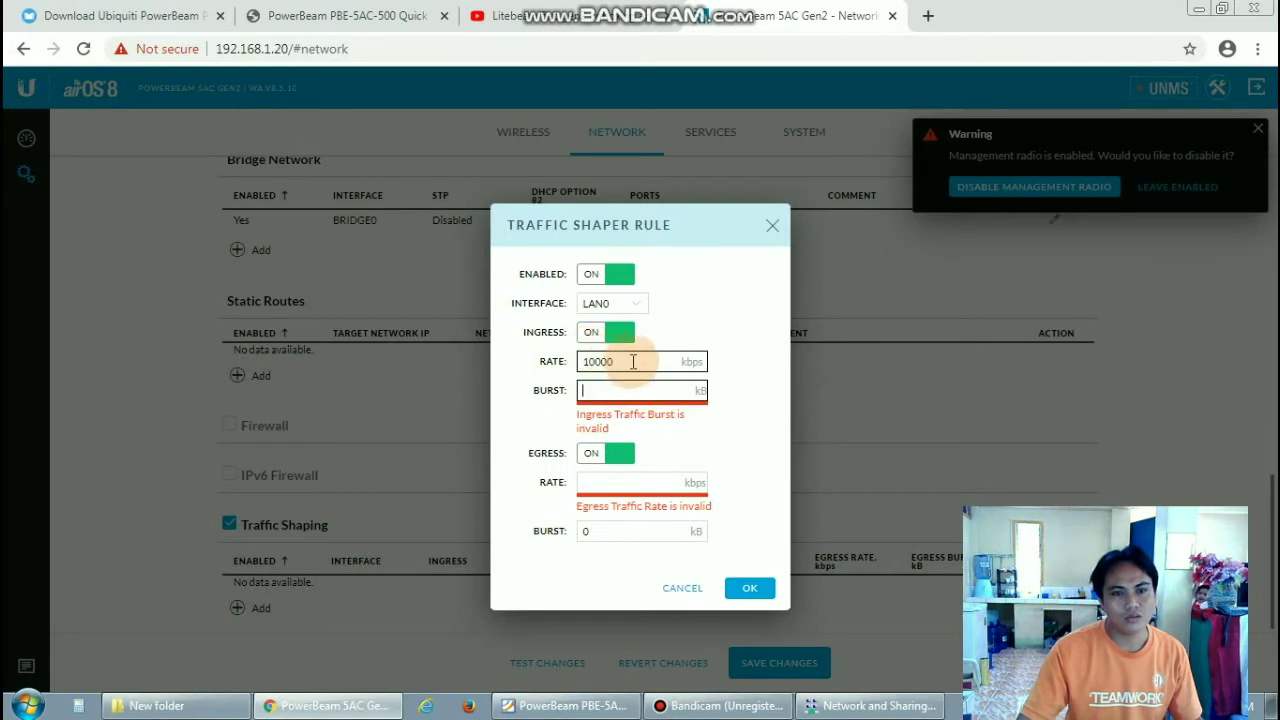
pyautogui.click(597, 390)
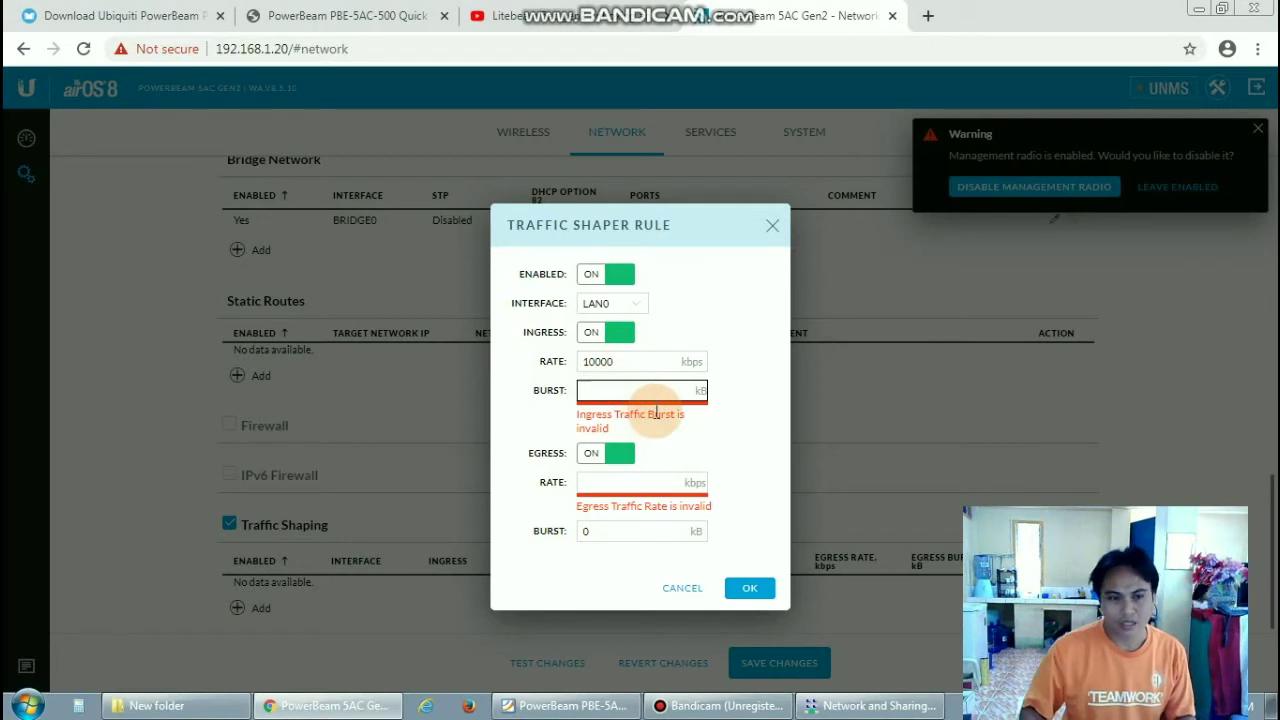
pyautogui.write('10000')
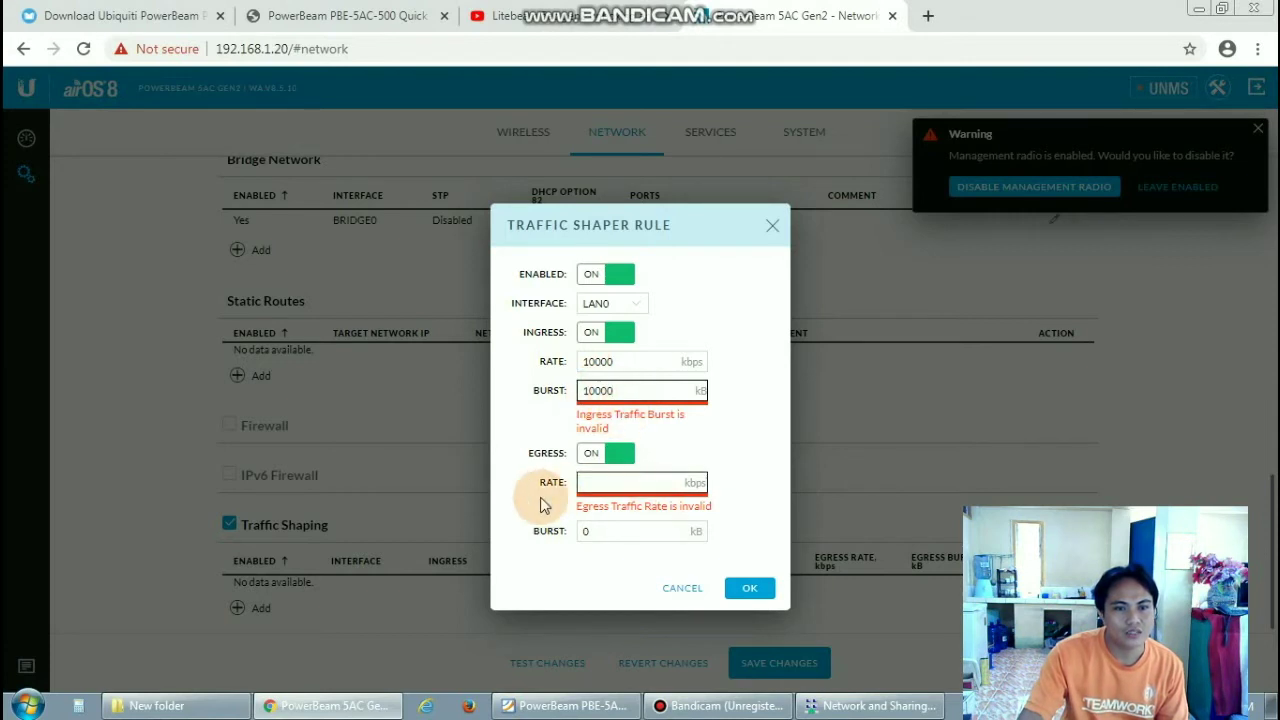
# - Set the rule's egress rate to 10000 kbps and egress burst to 10000 kB, and confirm the rule
pyautogui.click(598, 487)
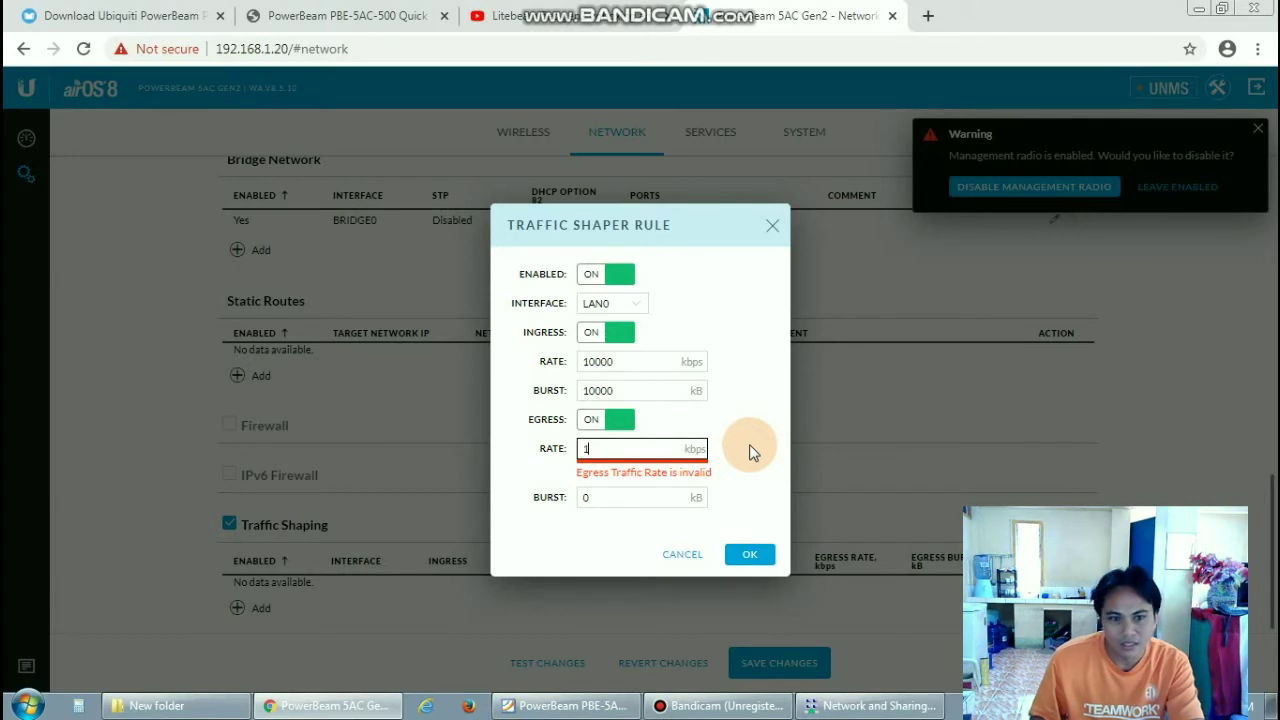
pyautogui.write('10000')
pyautogui.click(616, 497)
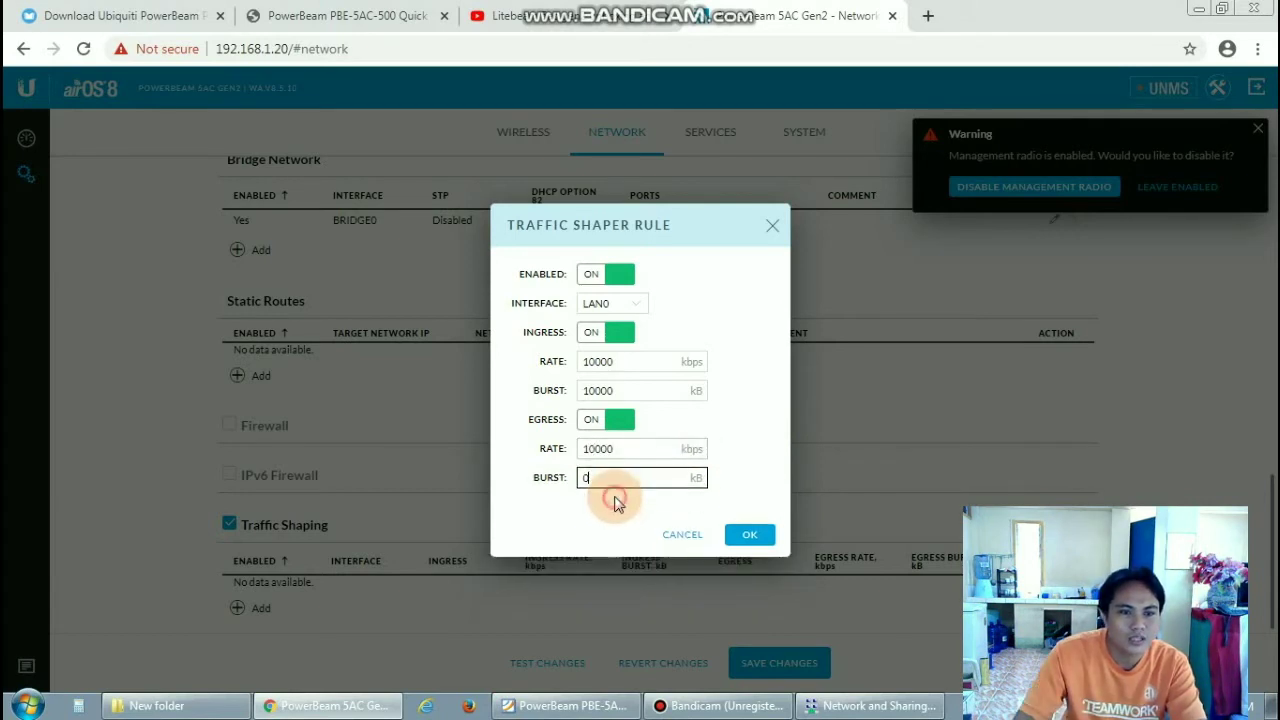
pyautogui.press('BackSpace')
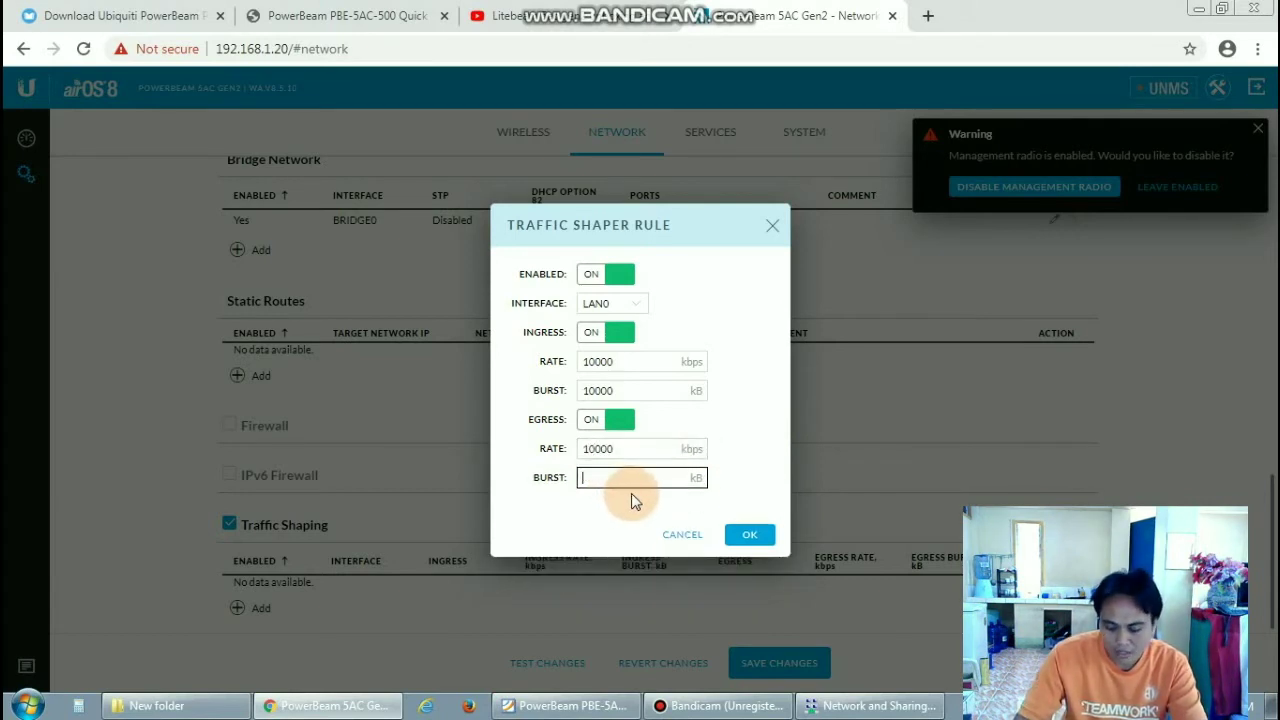
pyautogui.write('10')
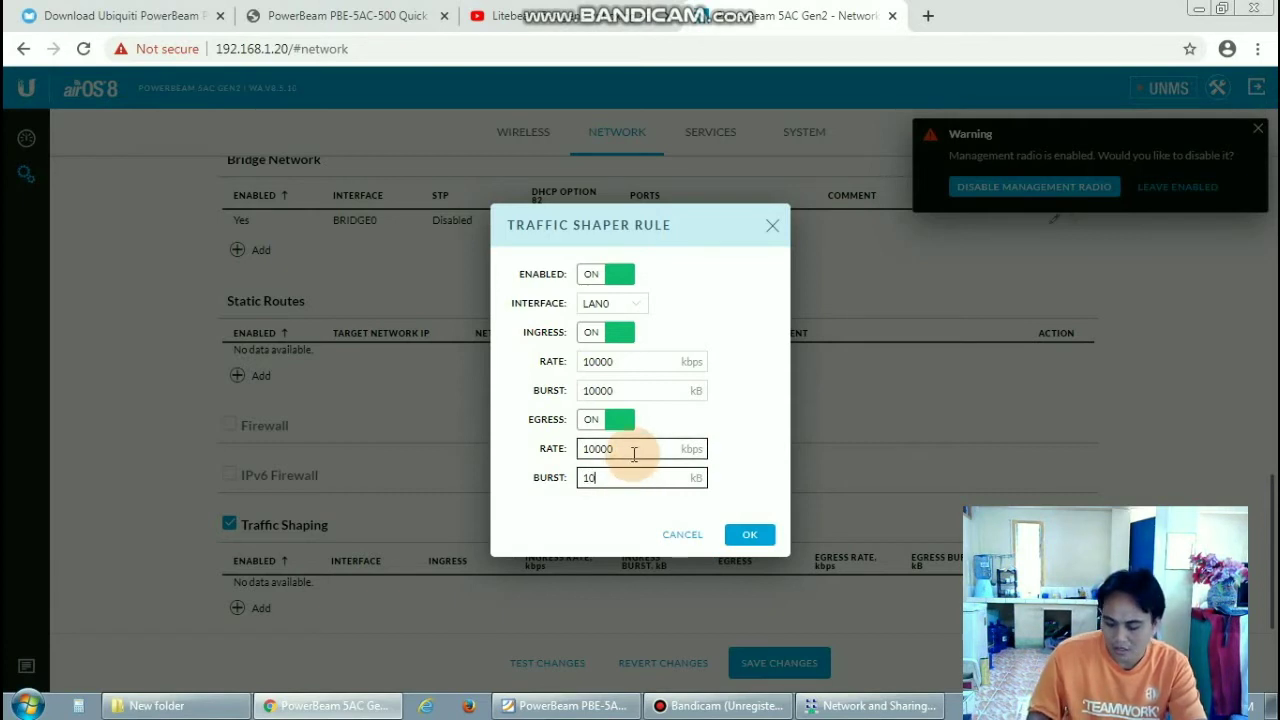
pyautogui.write('000')
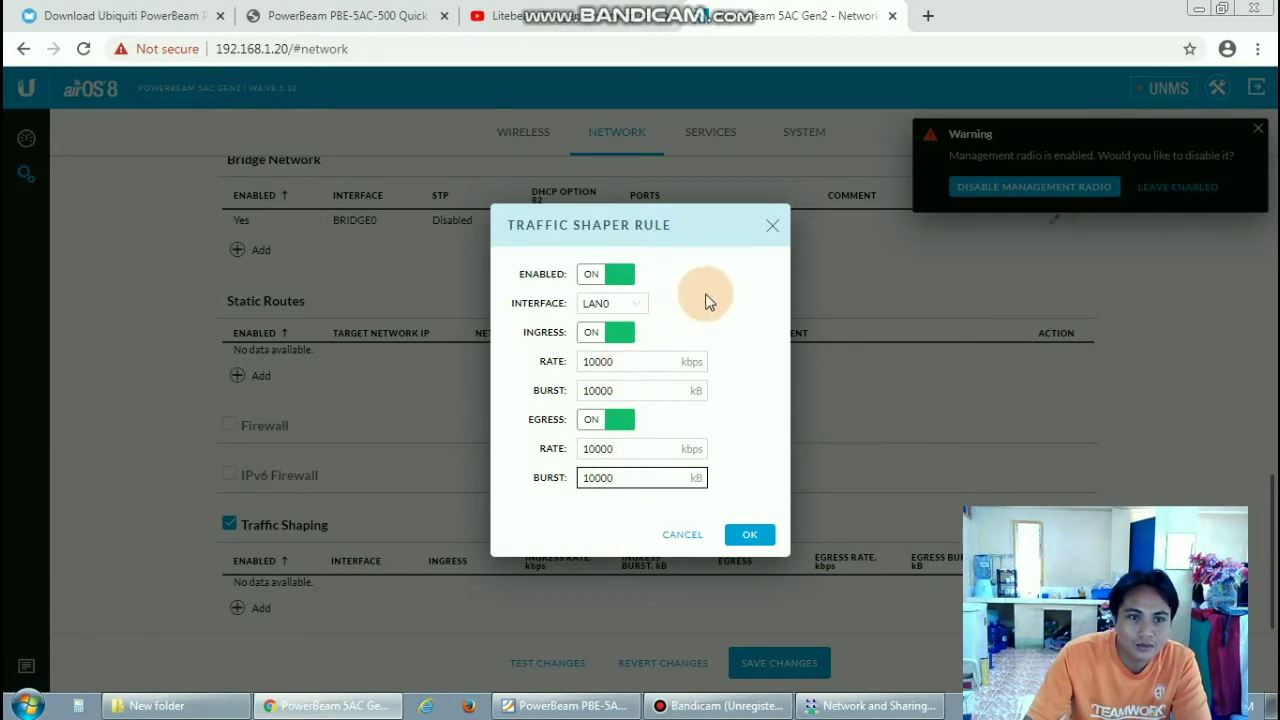
pyautogui.click(587, 398)
pyautogui.click(686, 594)
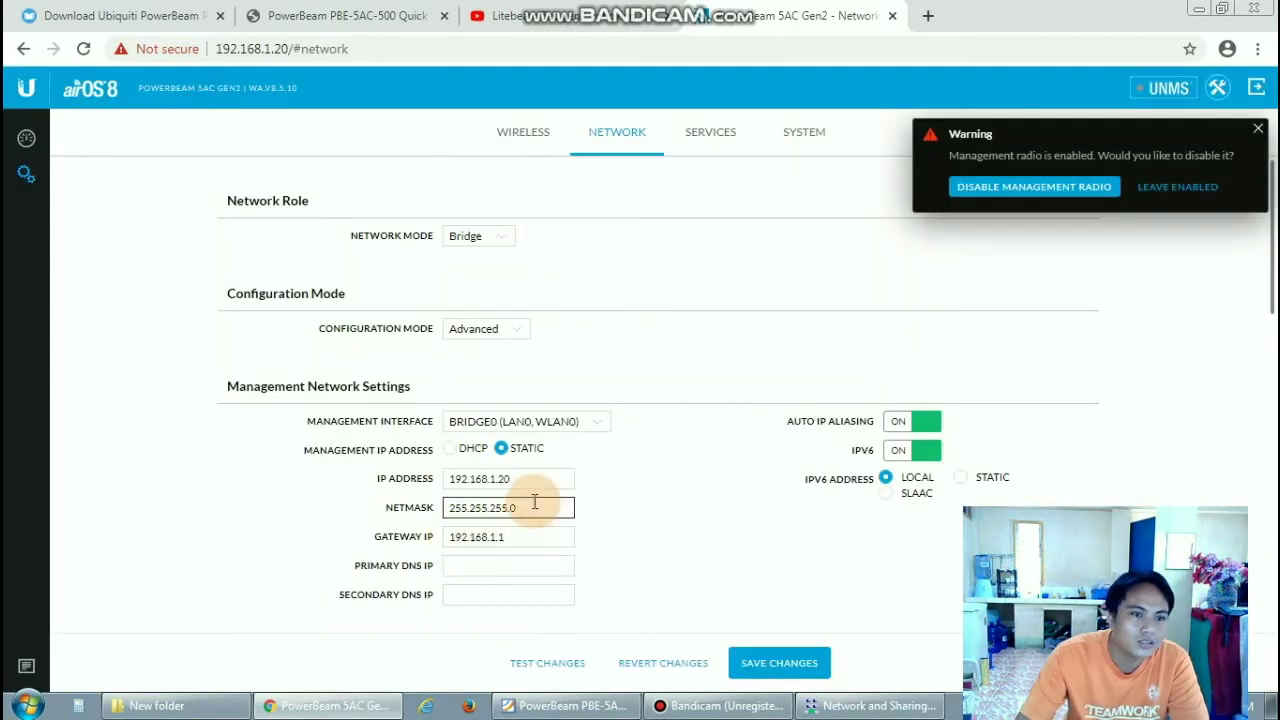
# - Change the static management IP address to 192.168.192.168.2.237
pyautogui.click(530, 479)
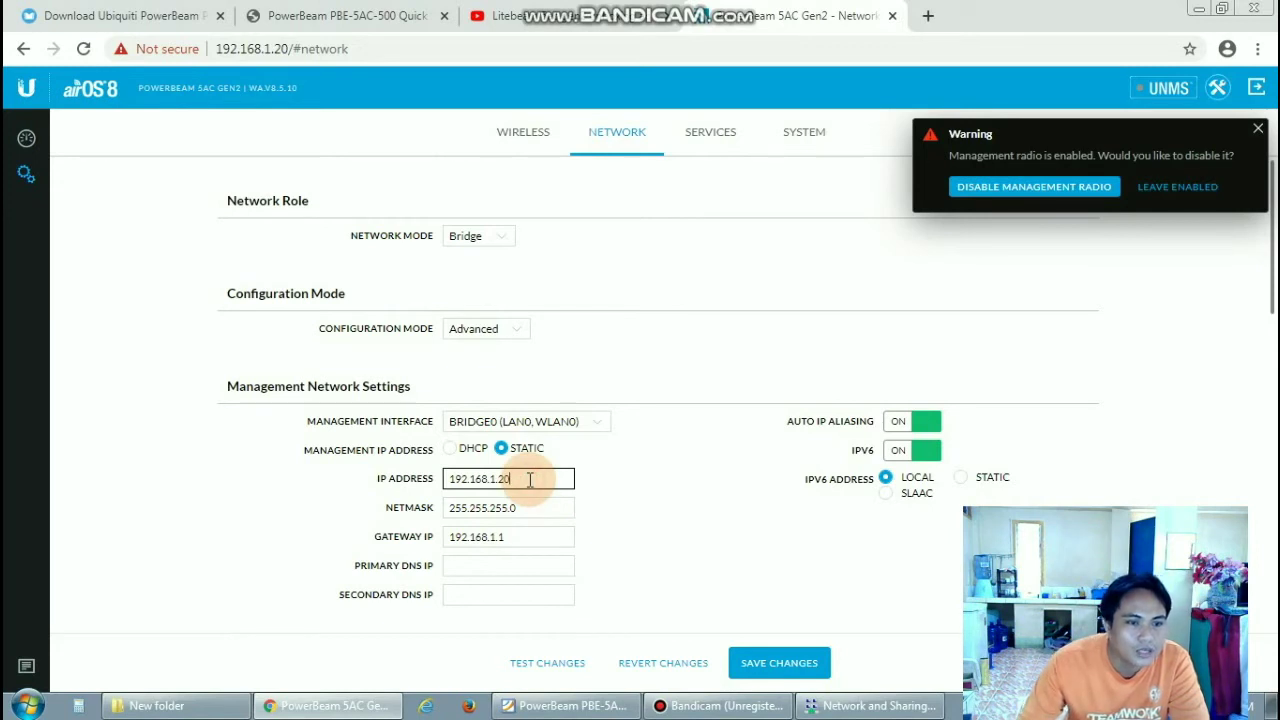
pyautogui.moveTo(528, 479); pyautogui.dragTo(428, 479)
pyautogui.click(508, 479)
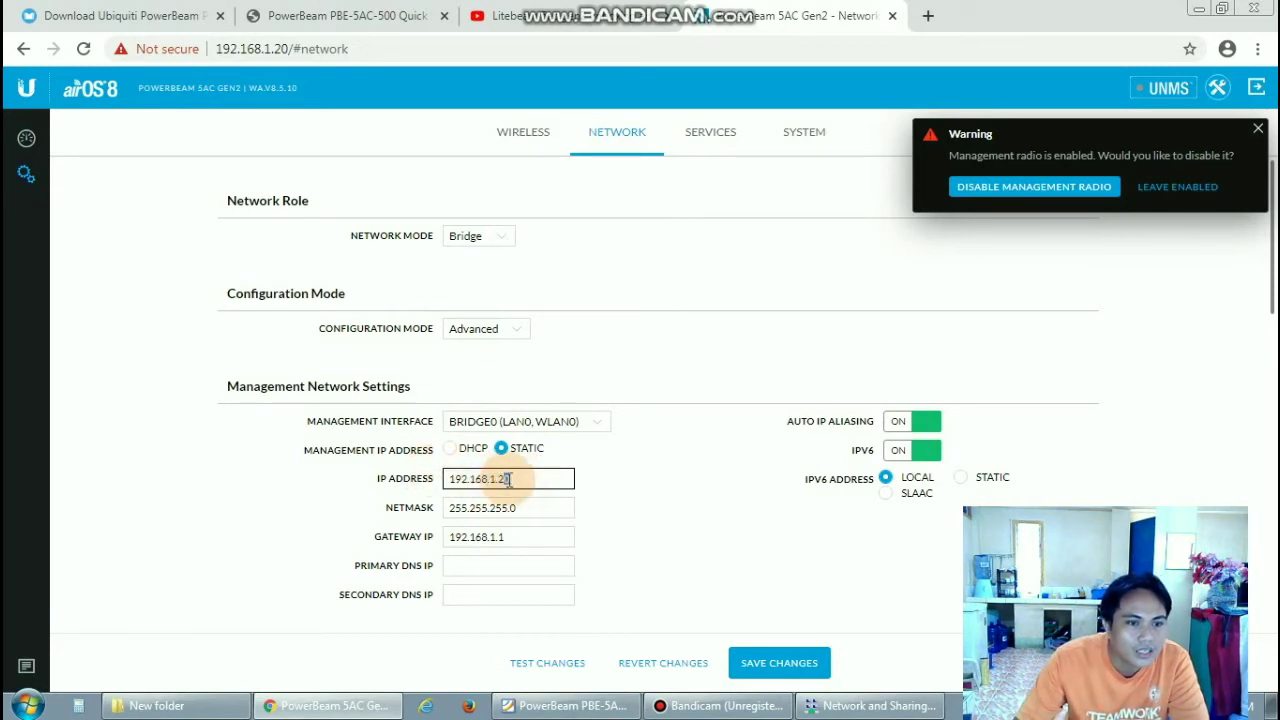
pyautogui.moveTo(512, 479); pyautogui.dragTo(420, 488)
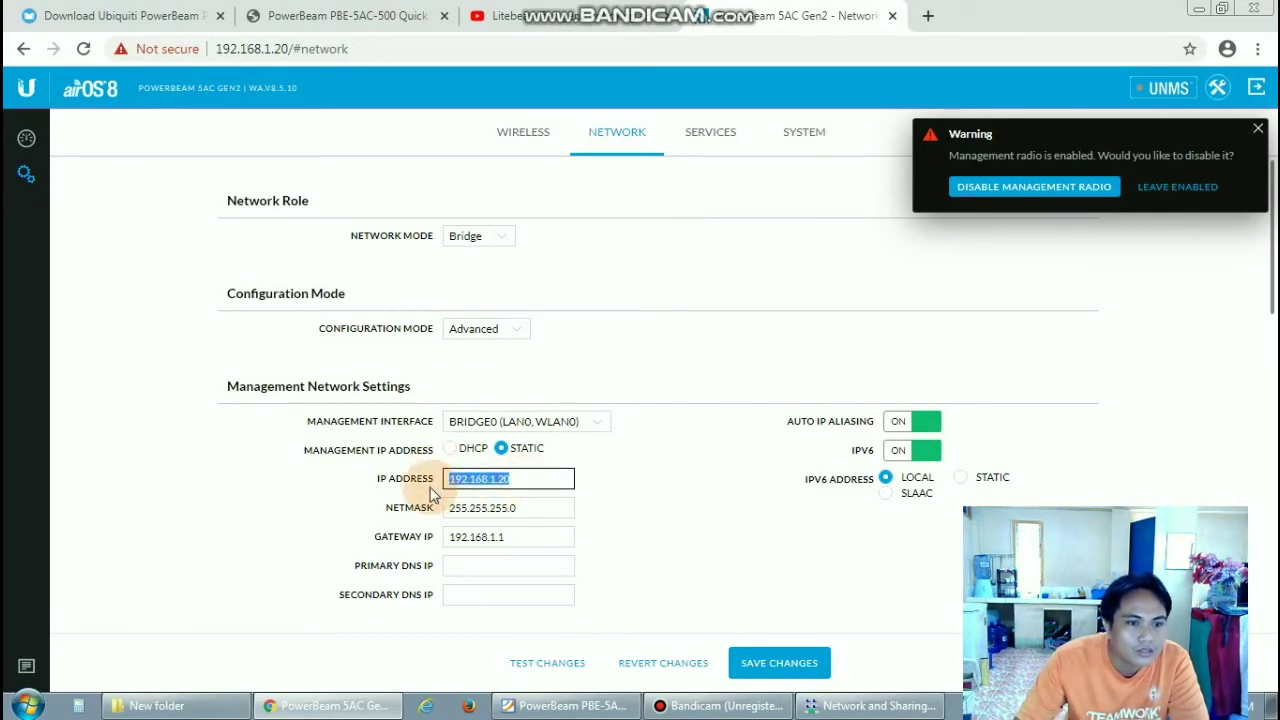
pyautogui.click(515, 479)
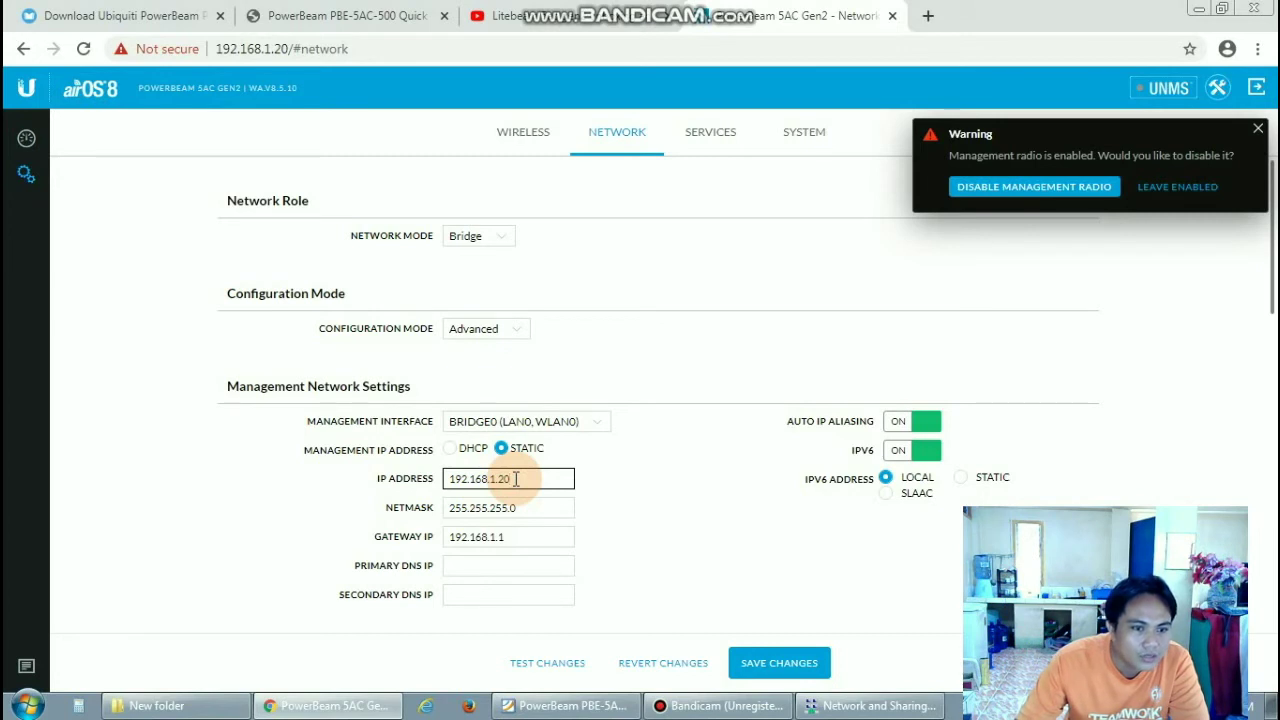
pyautogui.press('BackSpace')
pyautogui.press('BackSpace')
pyautogui.press('BackSpace')
pyautogui.press('BackSpace')
pyautogui.write('192.168.')
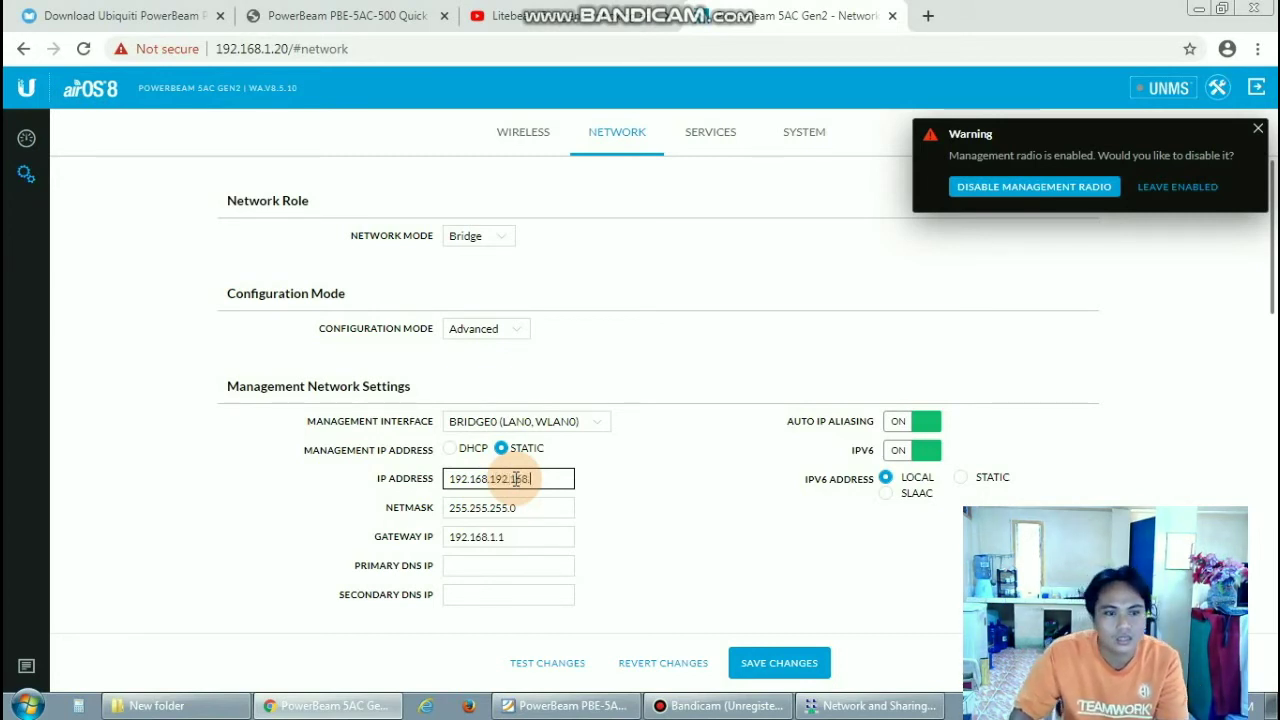
pyautogui.write('2.237')
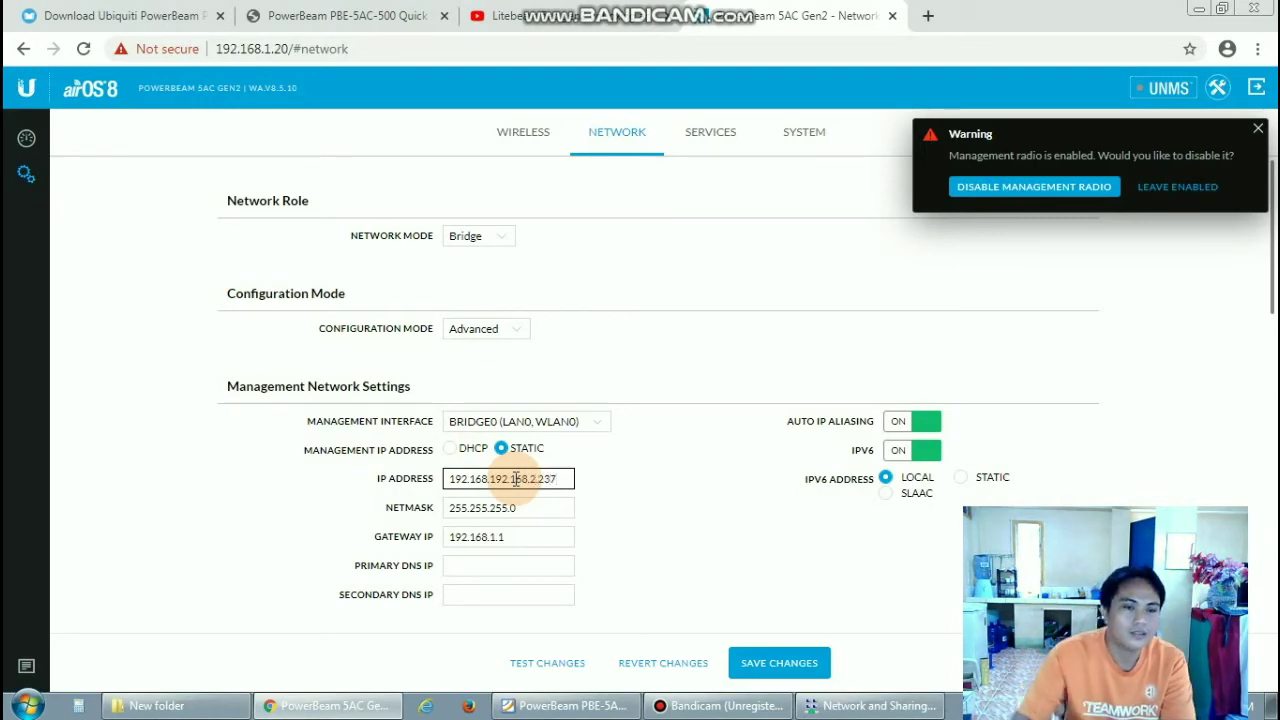
# - Review the management network and traffic shaping settings, and try to save the changes
pyautogui.scroll(-3, 530, 420)
pyautogui.scroll(3, 560, 358)
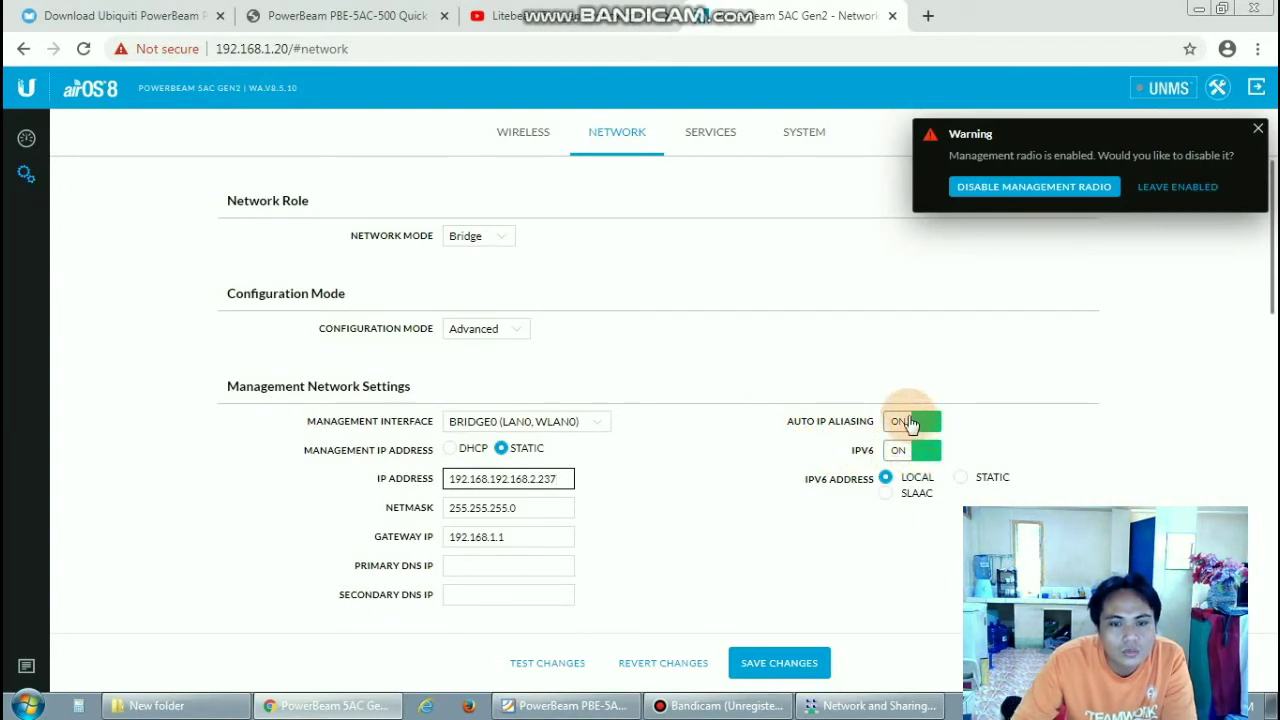
pyautogui.scroll(-3, 489, 336)
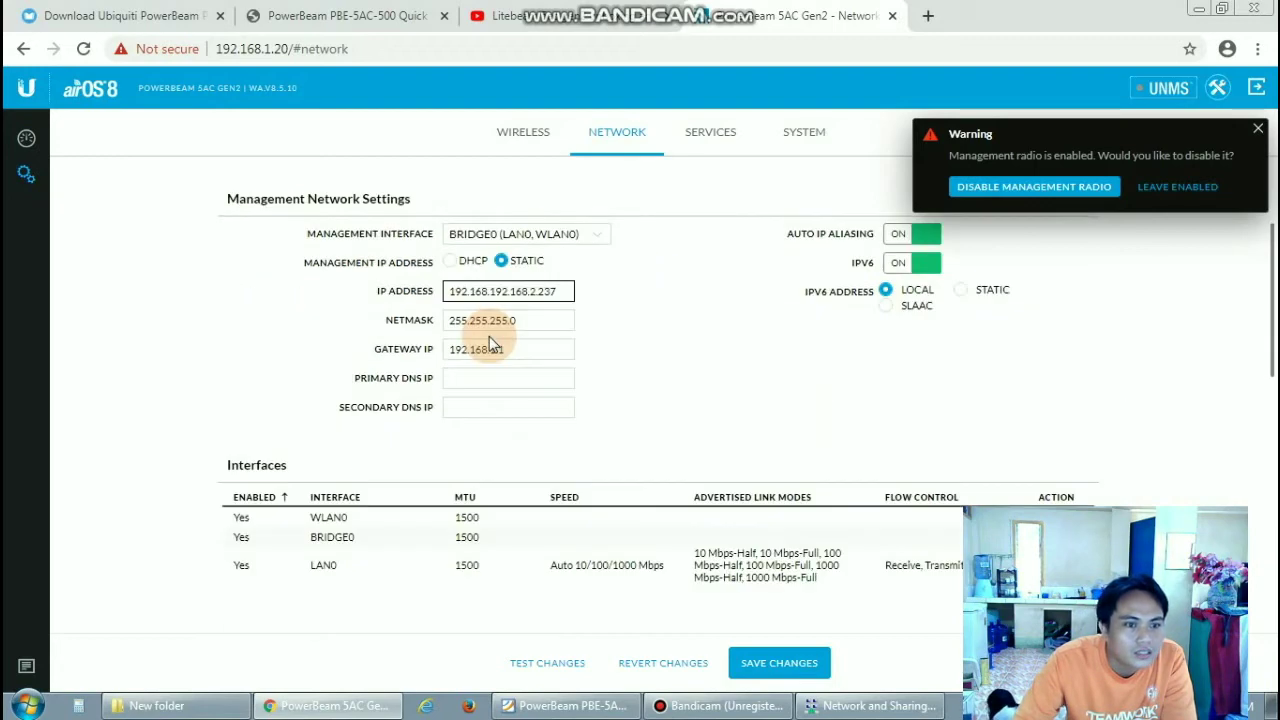
pyautogui.scroll(-3, 489, 336)
pyautogui.scroll(-4, 489, 340)
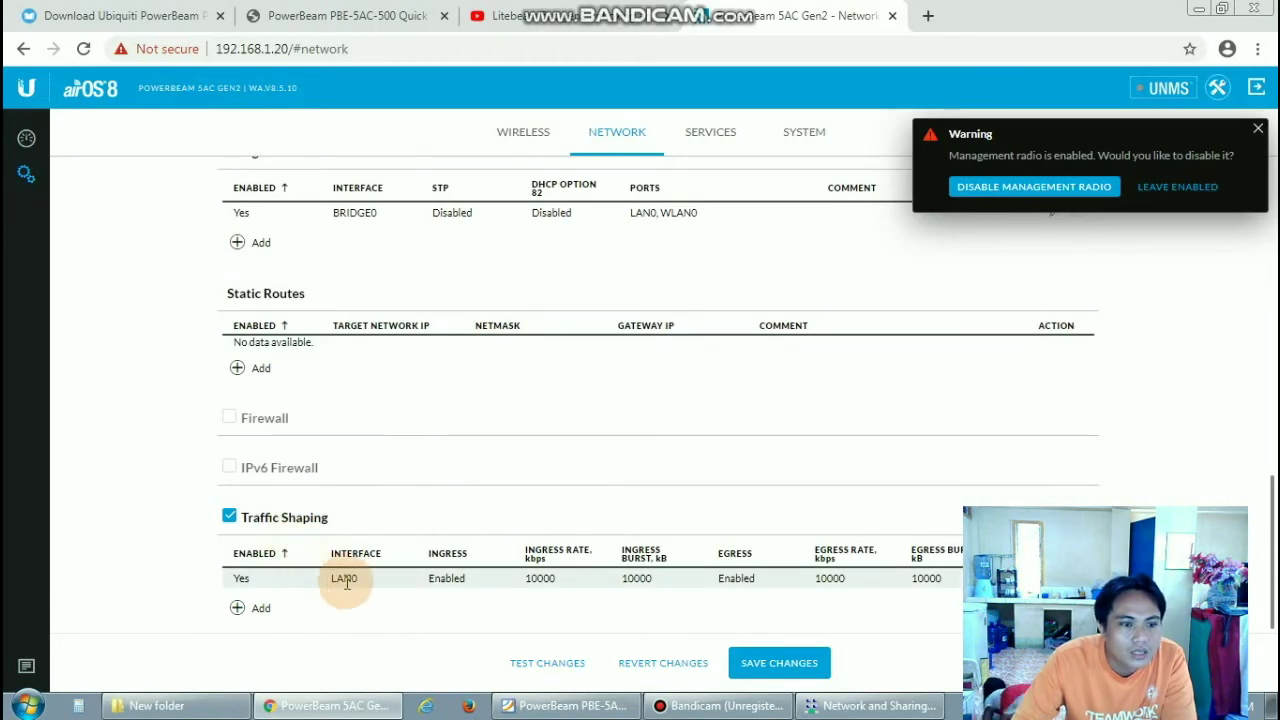
pyautogui.scroll(10, 634, 537)
pyautogui.scroll(-9, 640, 543)
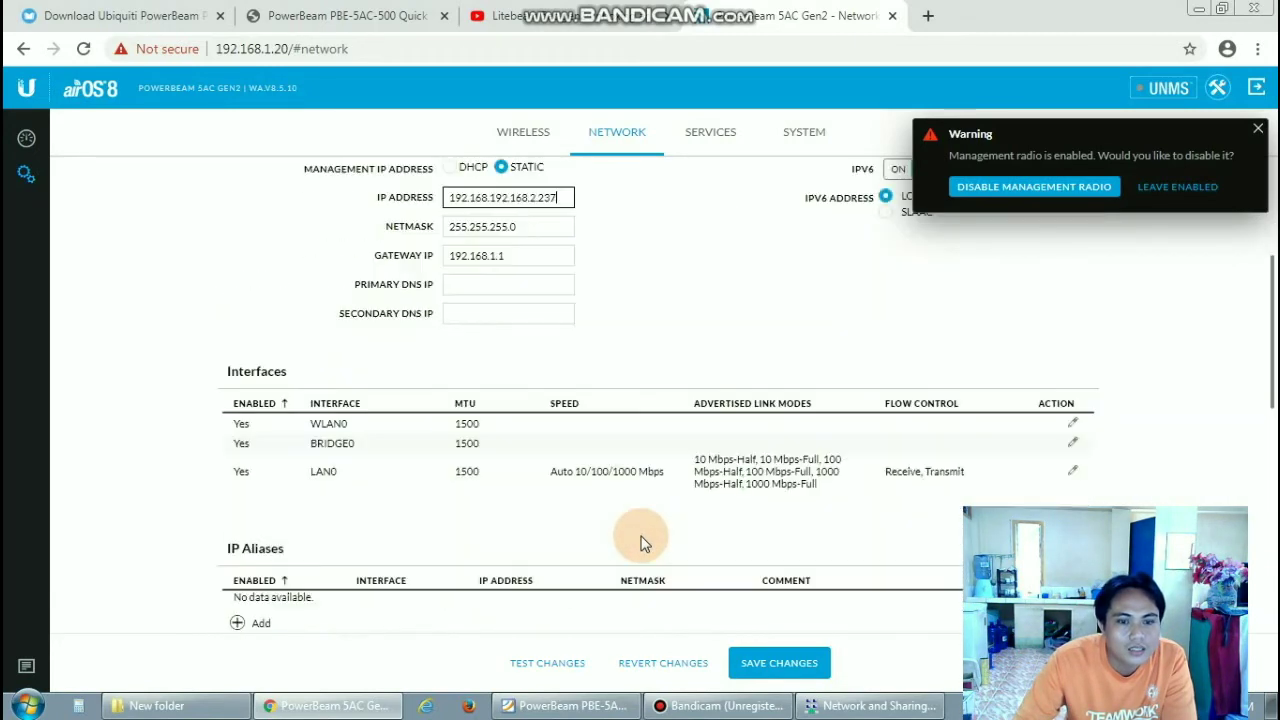
pyautogui.click(775, 670)
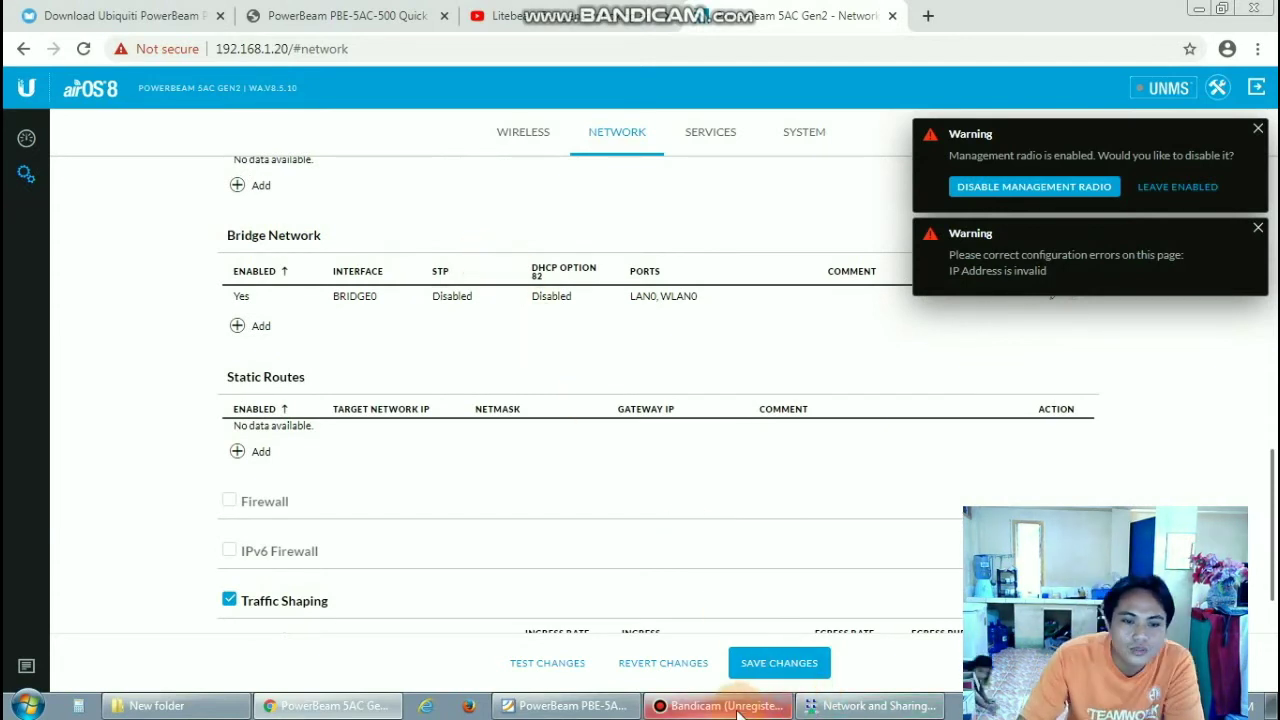
# - Open the TCP/IPv4 properties of Local Area Connection 5 from the Network and Sharing Center
pyautogui.moveTo(739, 713)
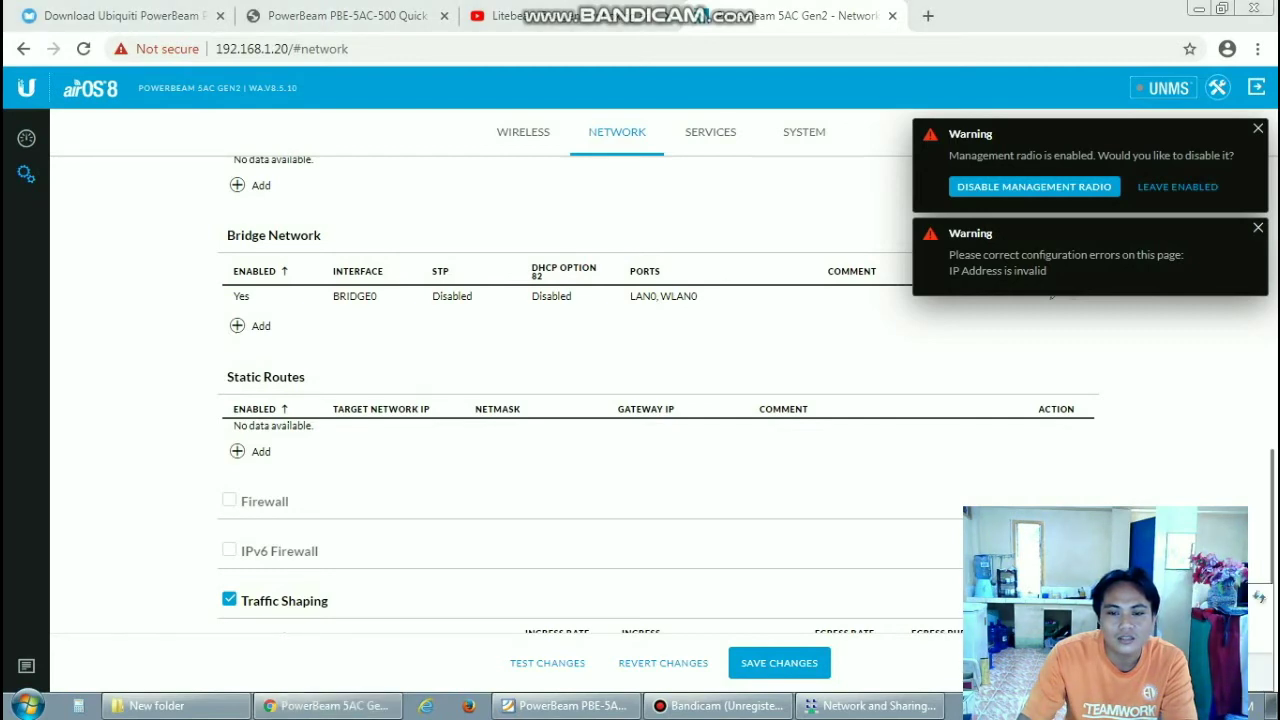
pyautogui.click(870, 705)
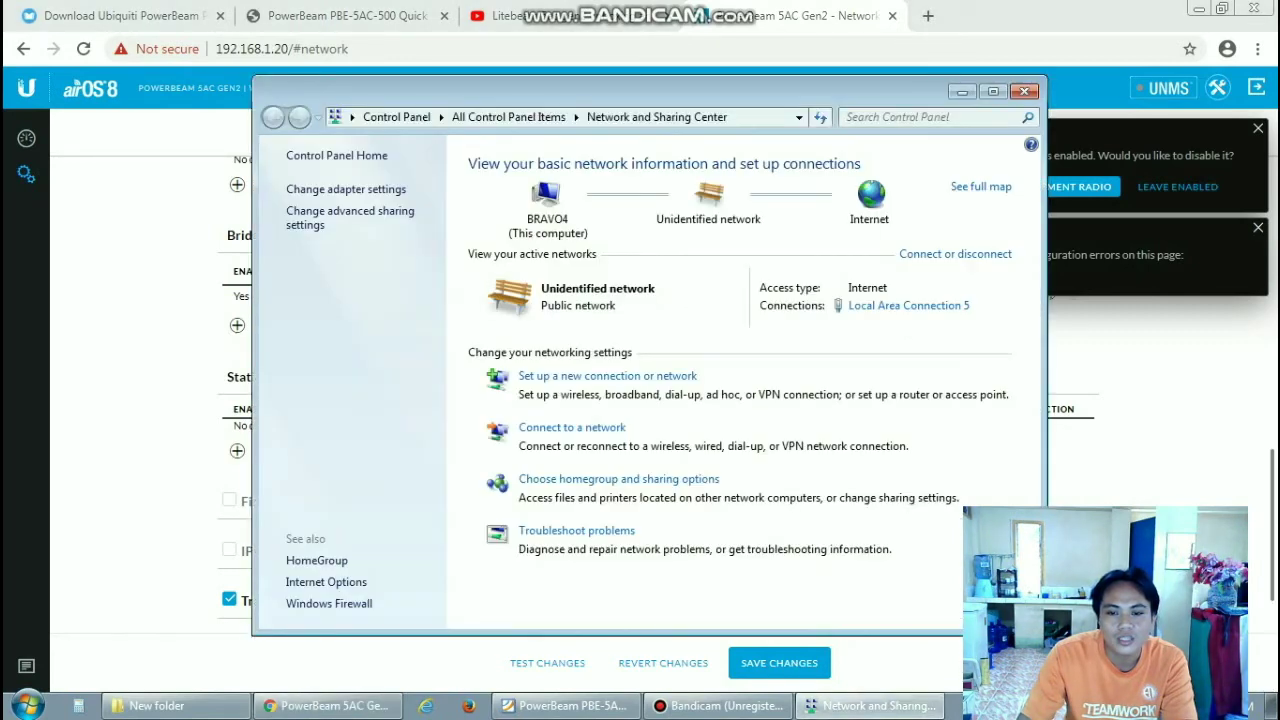
pyautogui.click(881, 314)
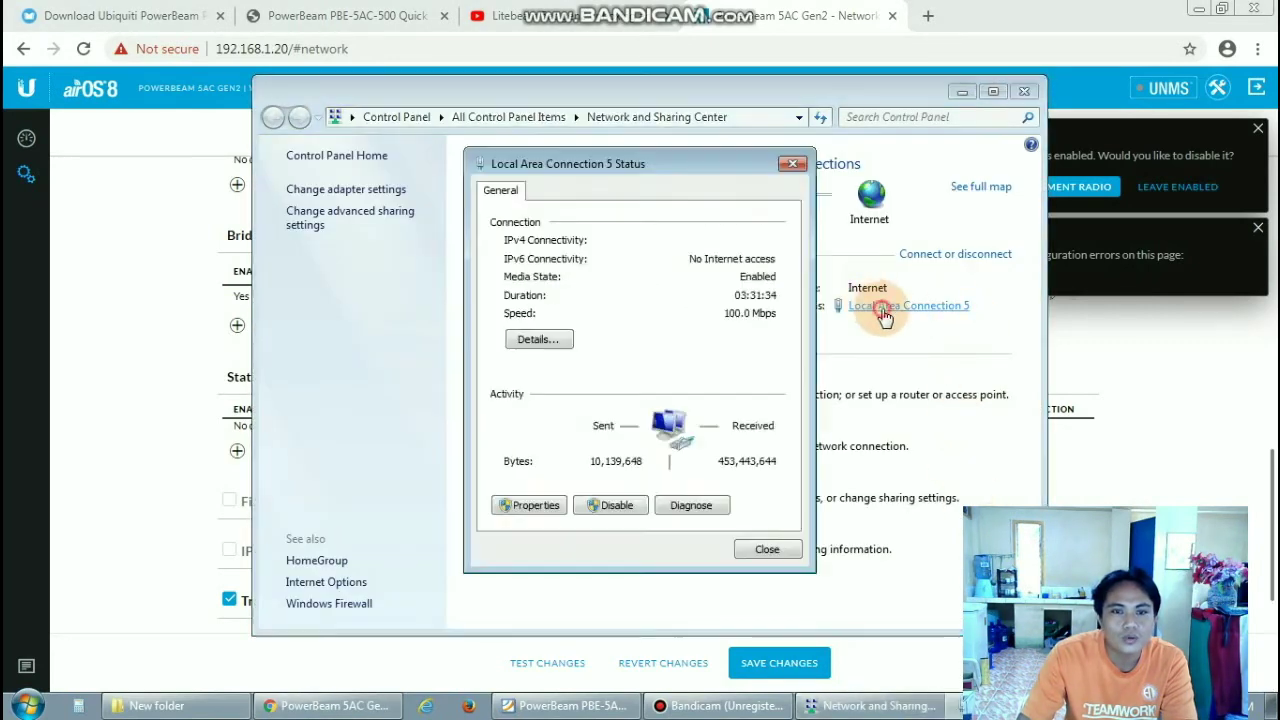
pyautogui.click(531, 507)
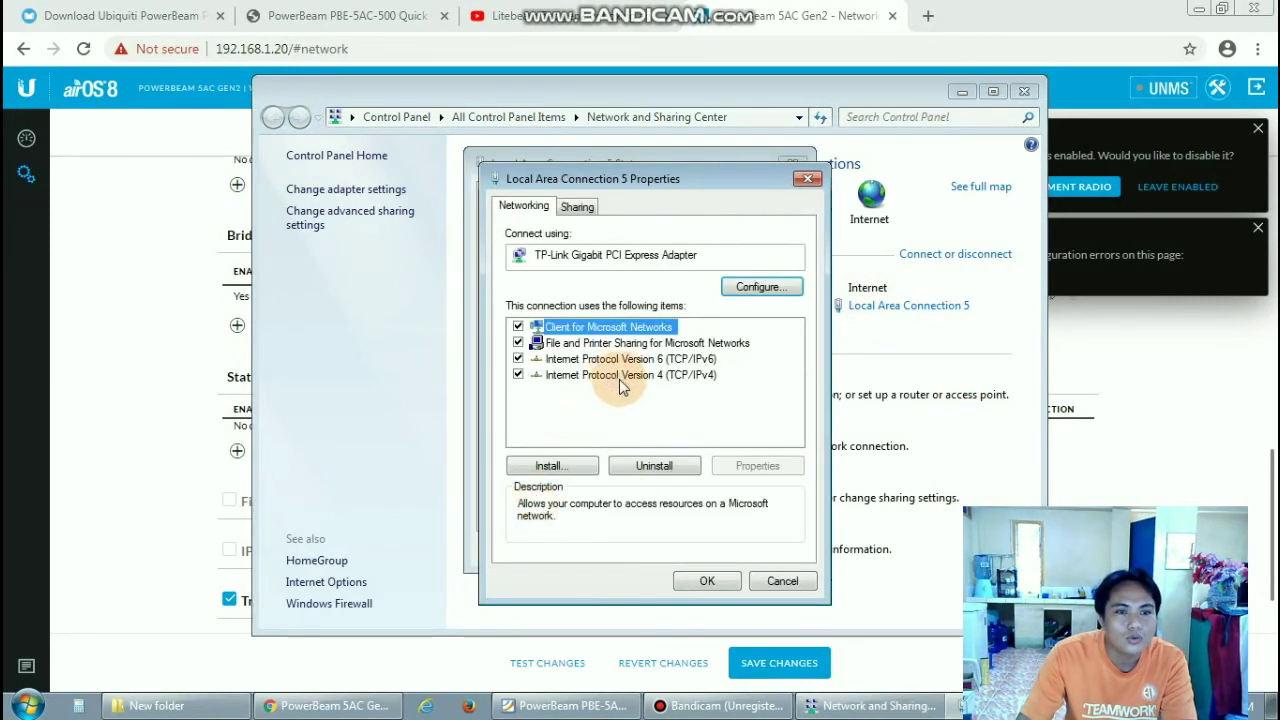
pyautogui.doubleClick(622, 378)
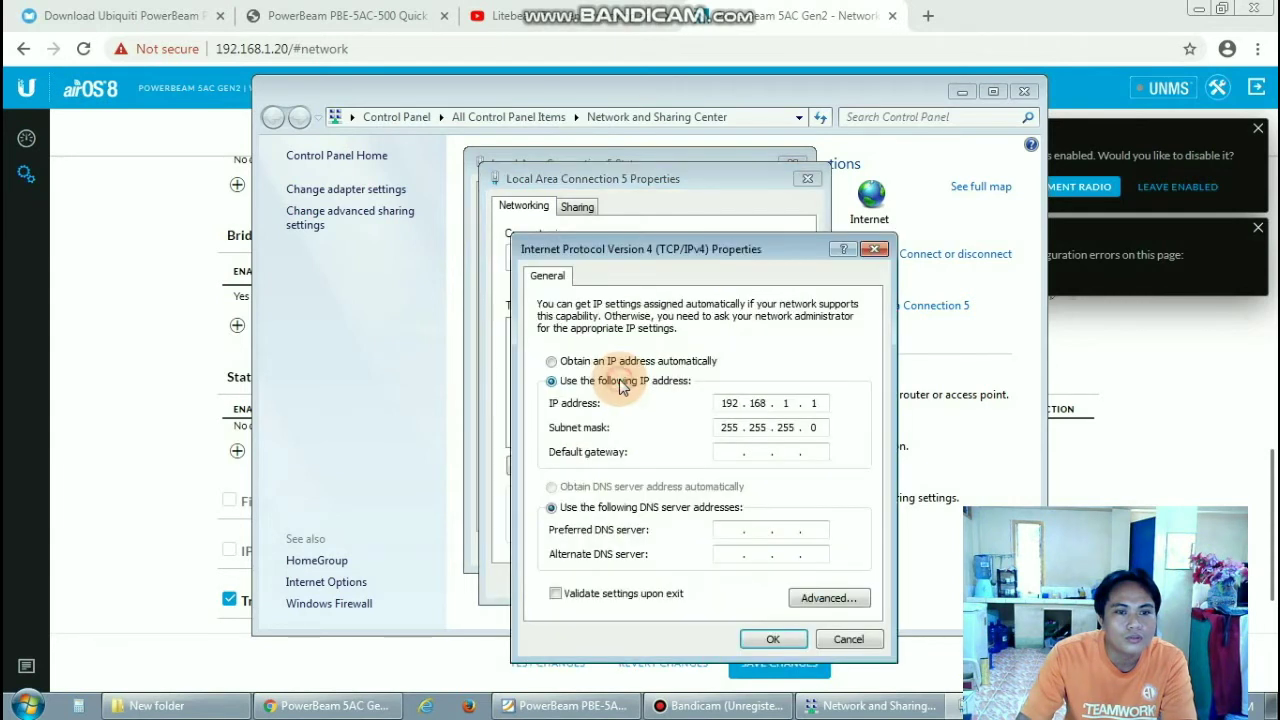
# - Set the connection to obtain its IP address and DNS server address automatically, and confirm and close its dialogs
pyautogui.click(551, 361)
pyautogui.click(551, 486)
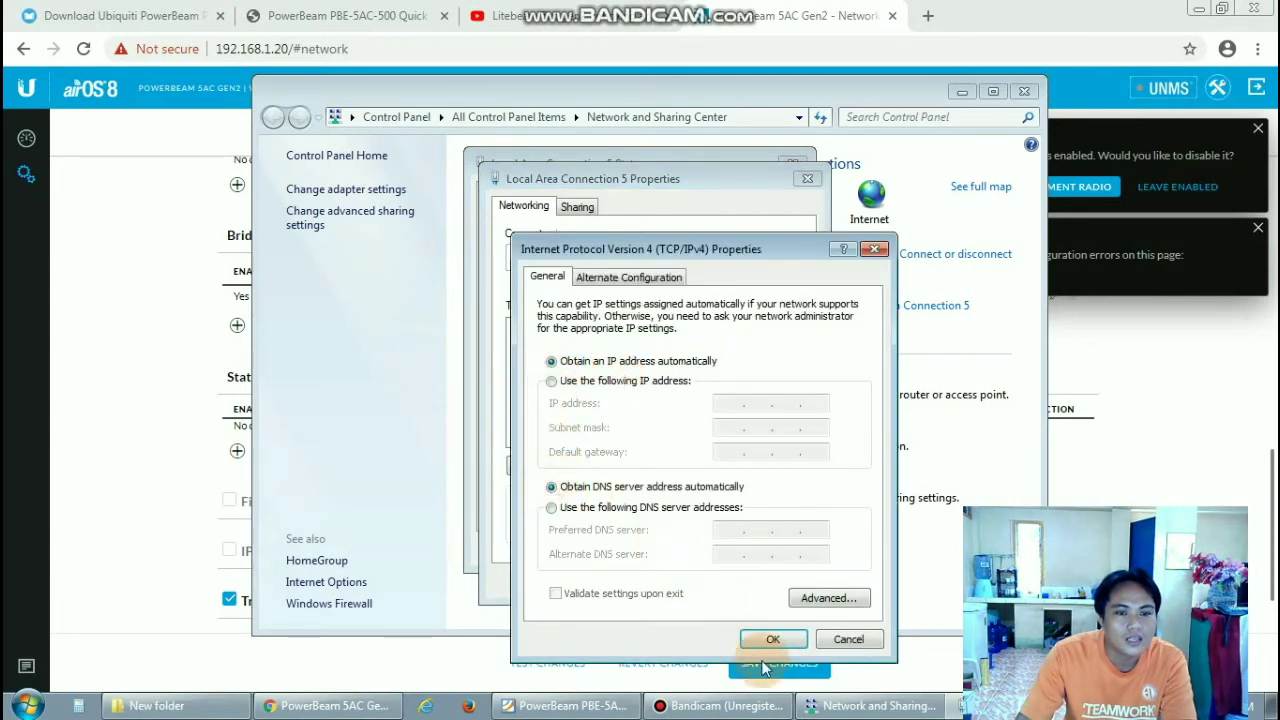
pyautogui.click(772, 642)
pyautogui.click(706, 580)
pyautogui.click(766, 552)
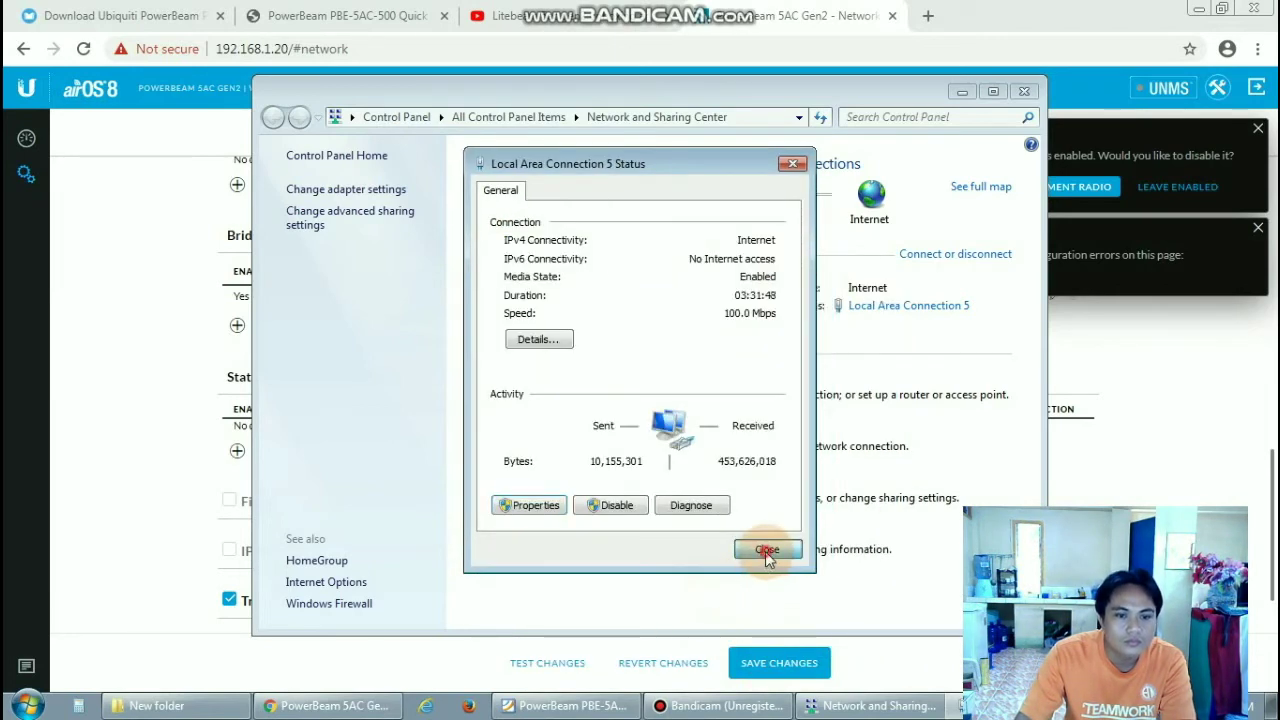
# - Return to the browser, dismiss the device warnings, and check internet access by loading YouTube in a temporary tab
pyautogui.click(1150, 435)
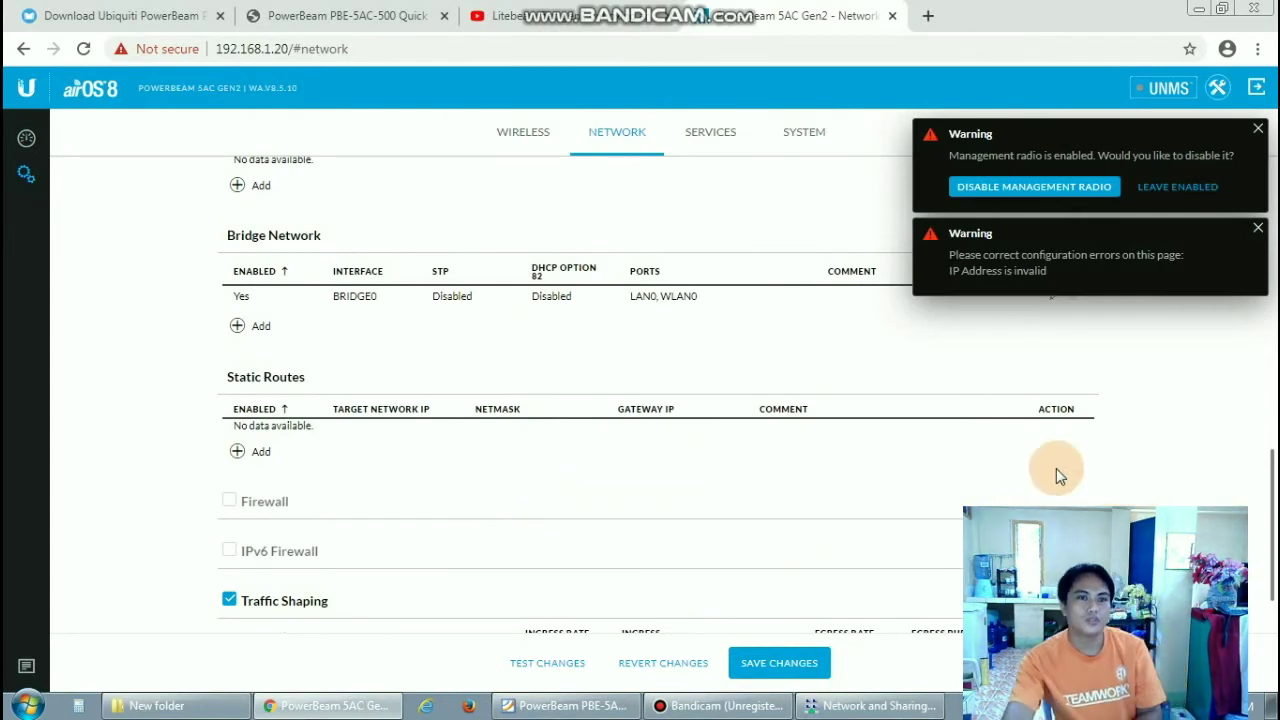
pyautogui.click(1258, 228)
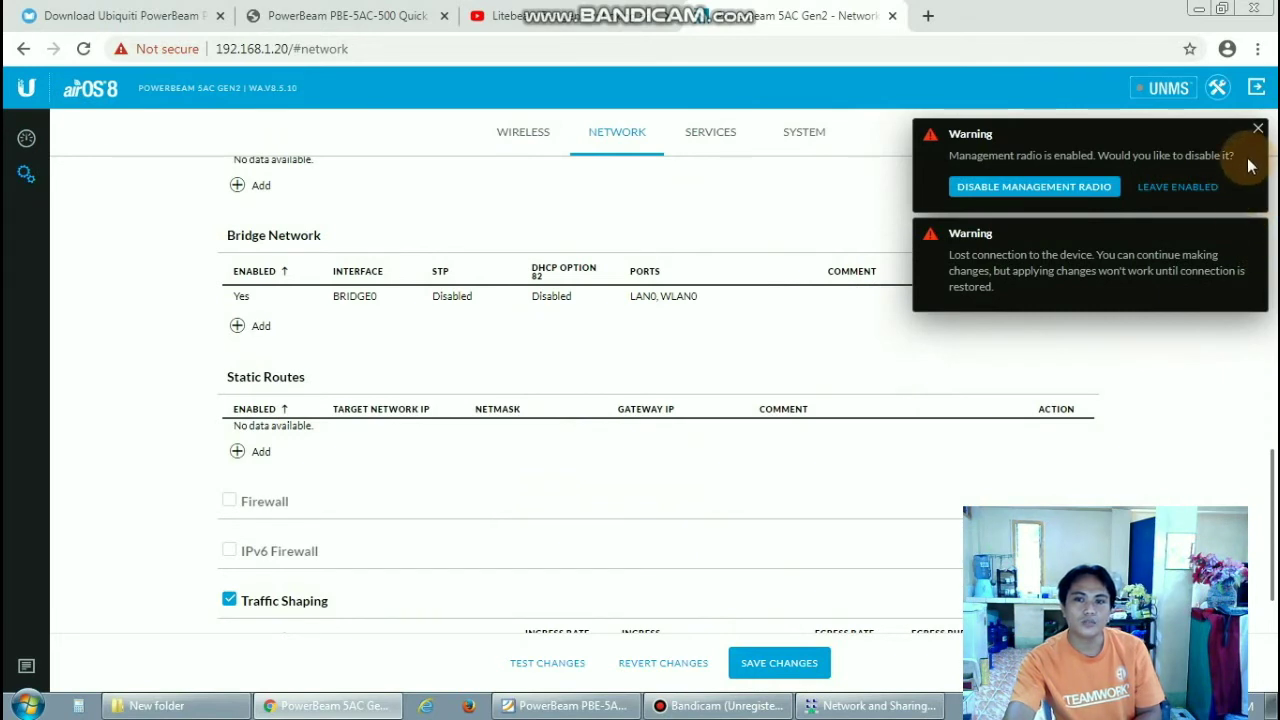
pyautogui.click(1258, 128)
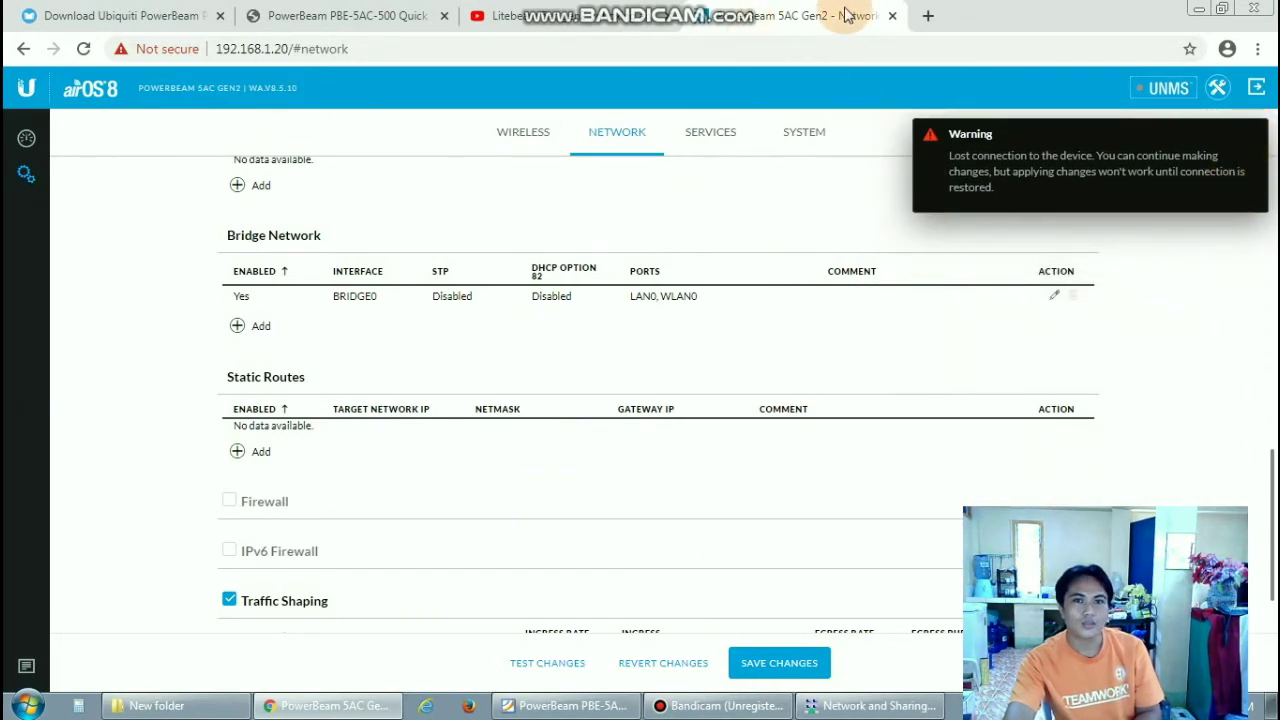
pyautogui.click(928, 15)
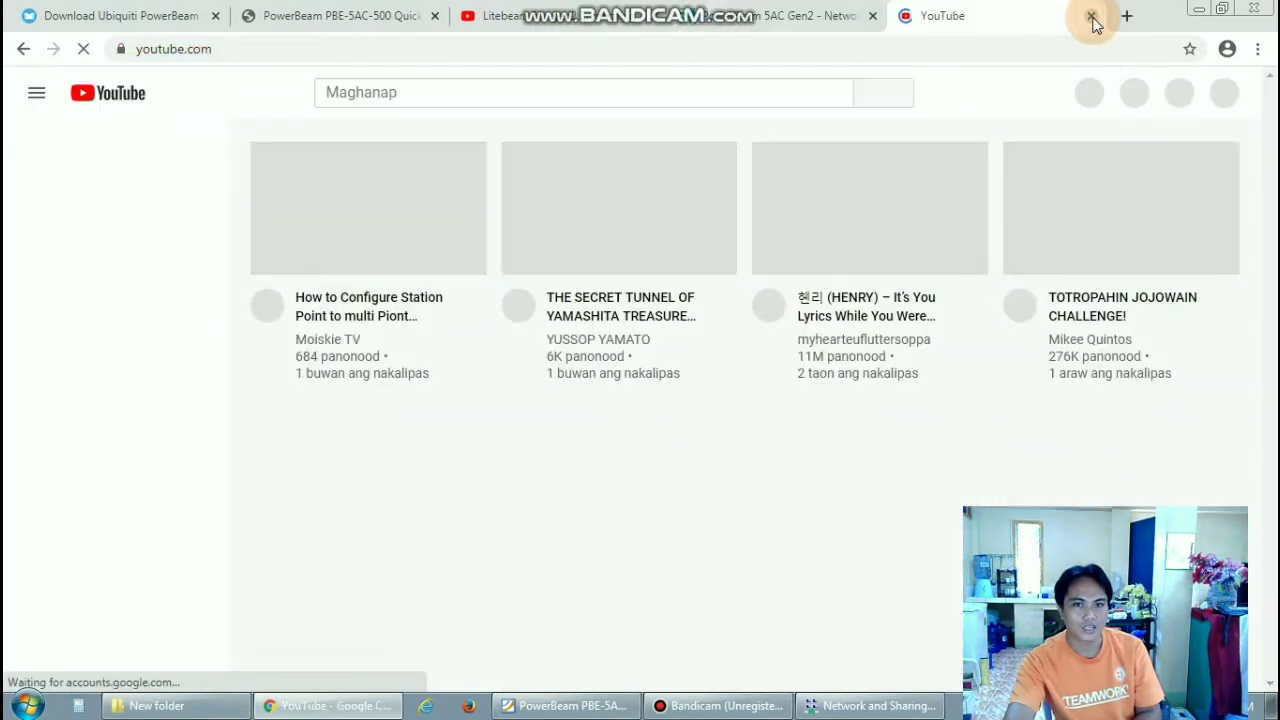
pyautogui.click(1091, 17)
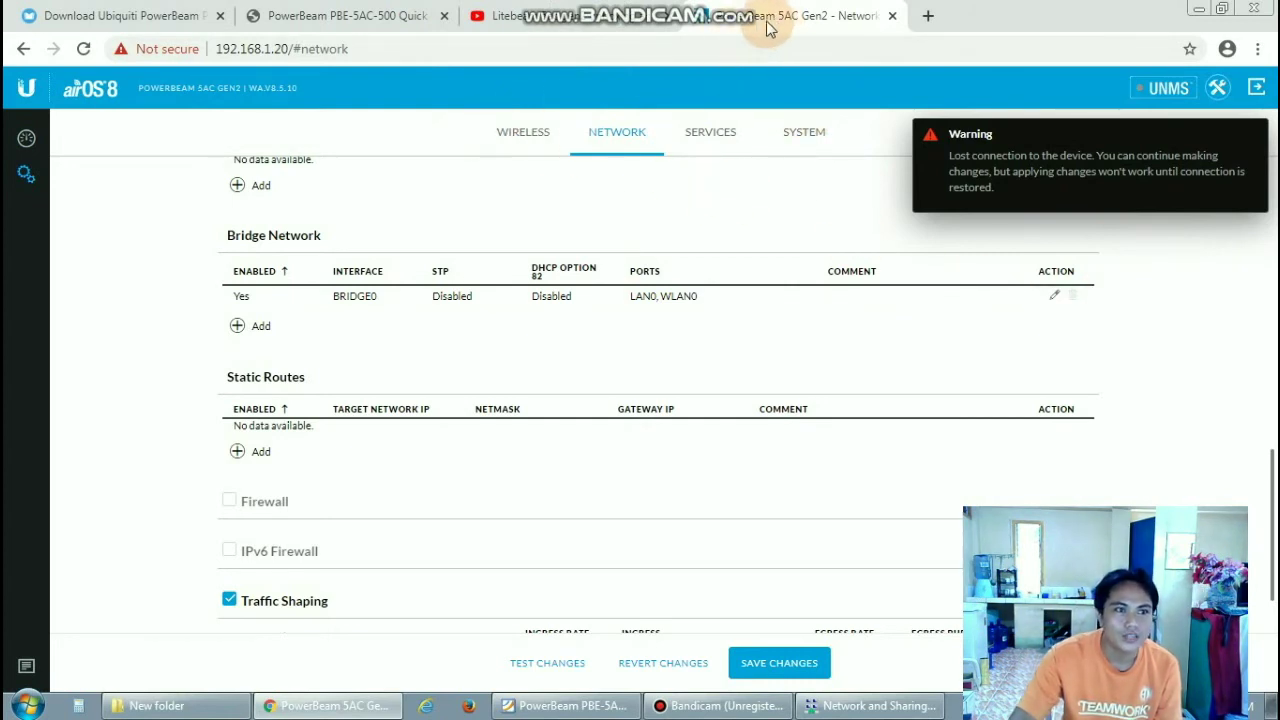
# - Open 192.168.2.237 in a new browser tab, reload the page, and proceed past the certificate warning
pyautogui.click(928, 17)
pyautogui.write('192.168.2.2')
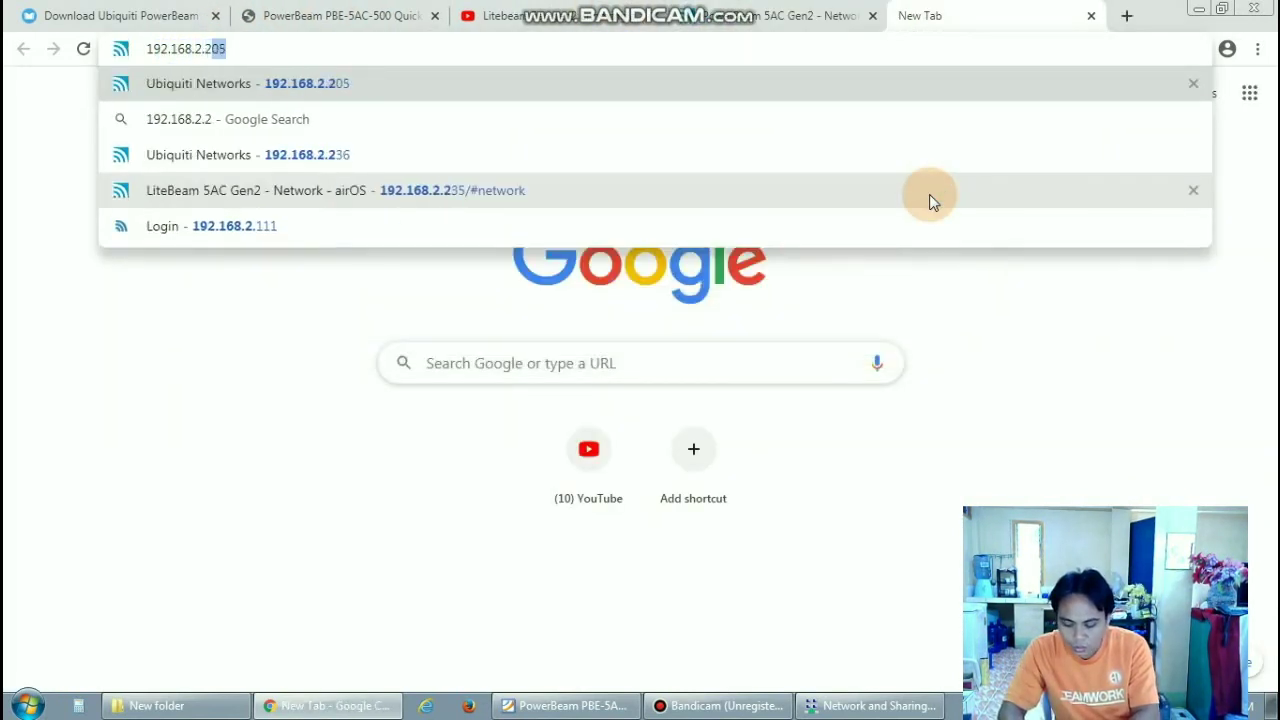
pyautogui.write('37')
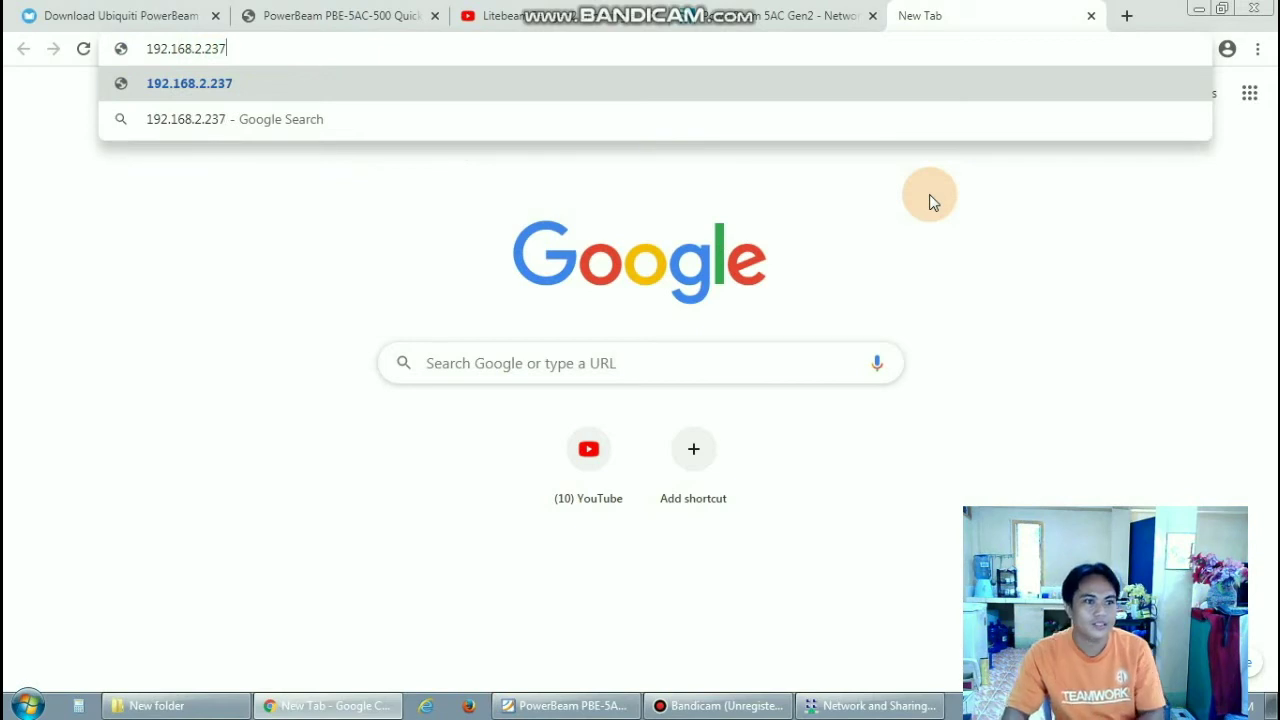
pyautogui.press('Return')
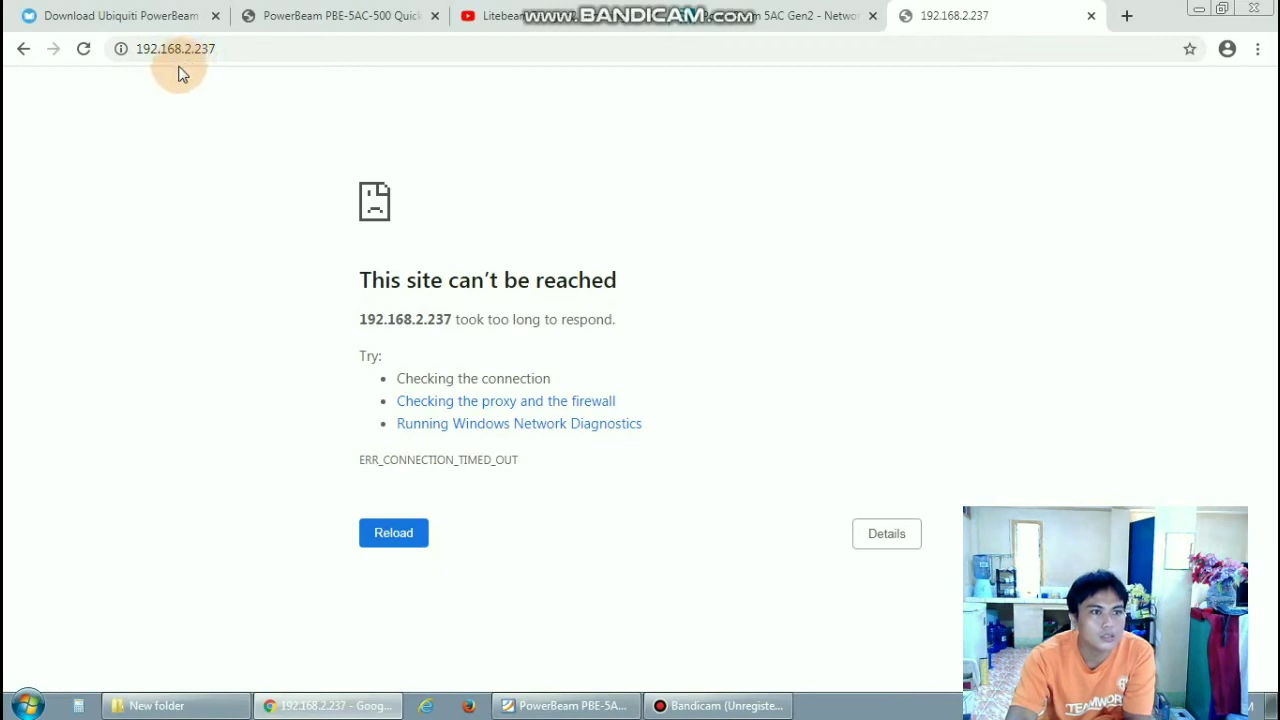
pyautogui.click(84, 49)
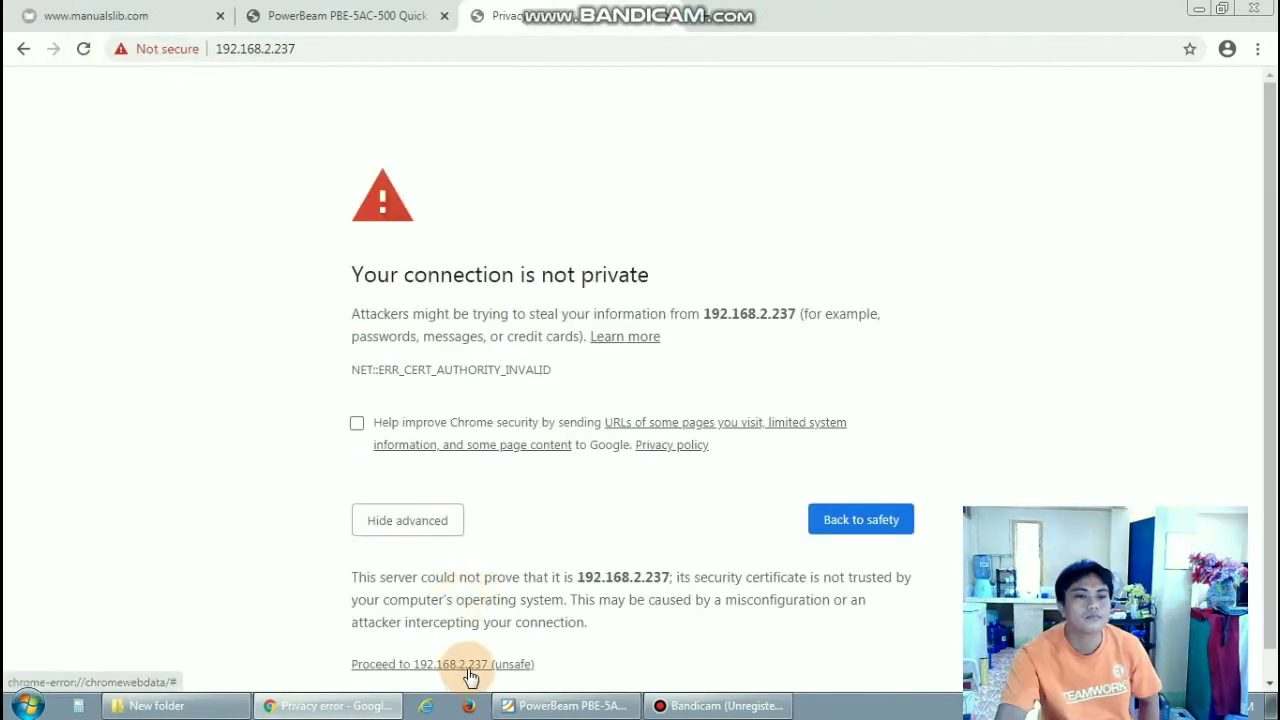
pyautogui.click(465, 664)
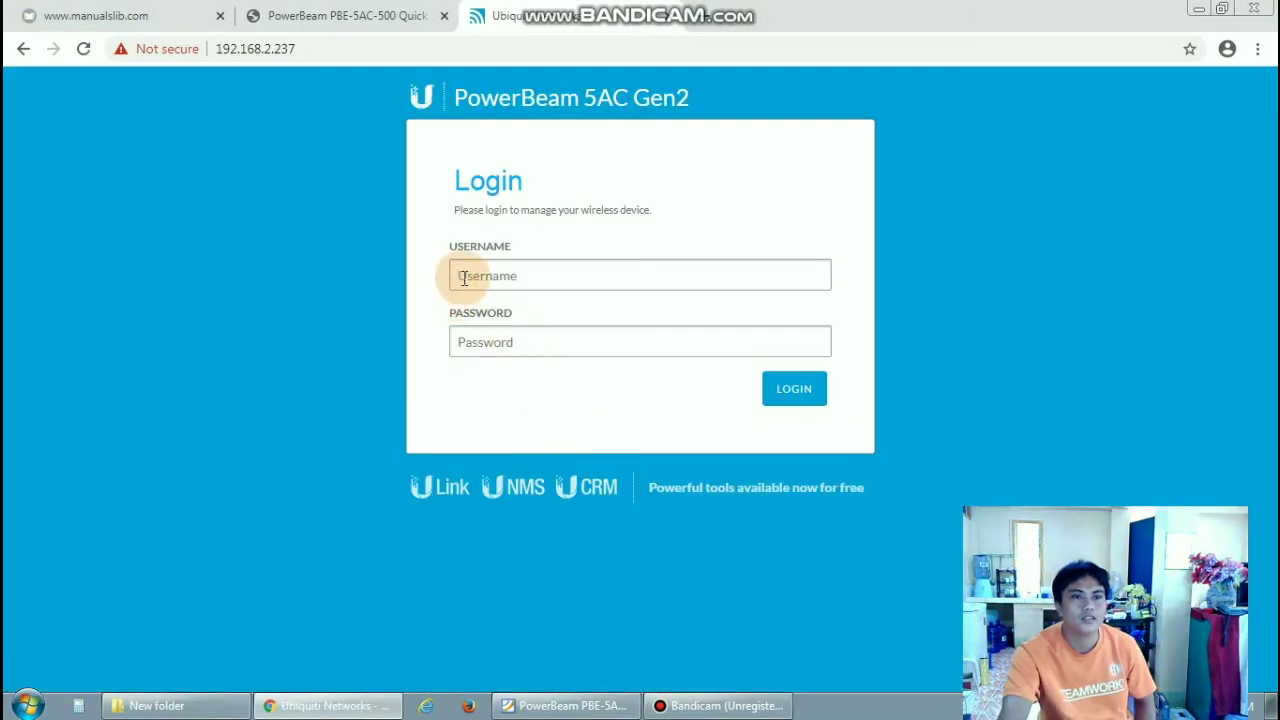
# - Log in to the PowerBeam 5AC Gen2 with the saved username and the account password
pyautogui.click(470, 275)
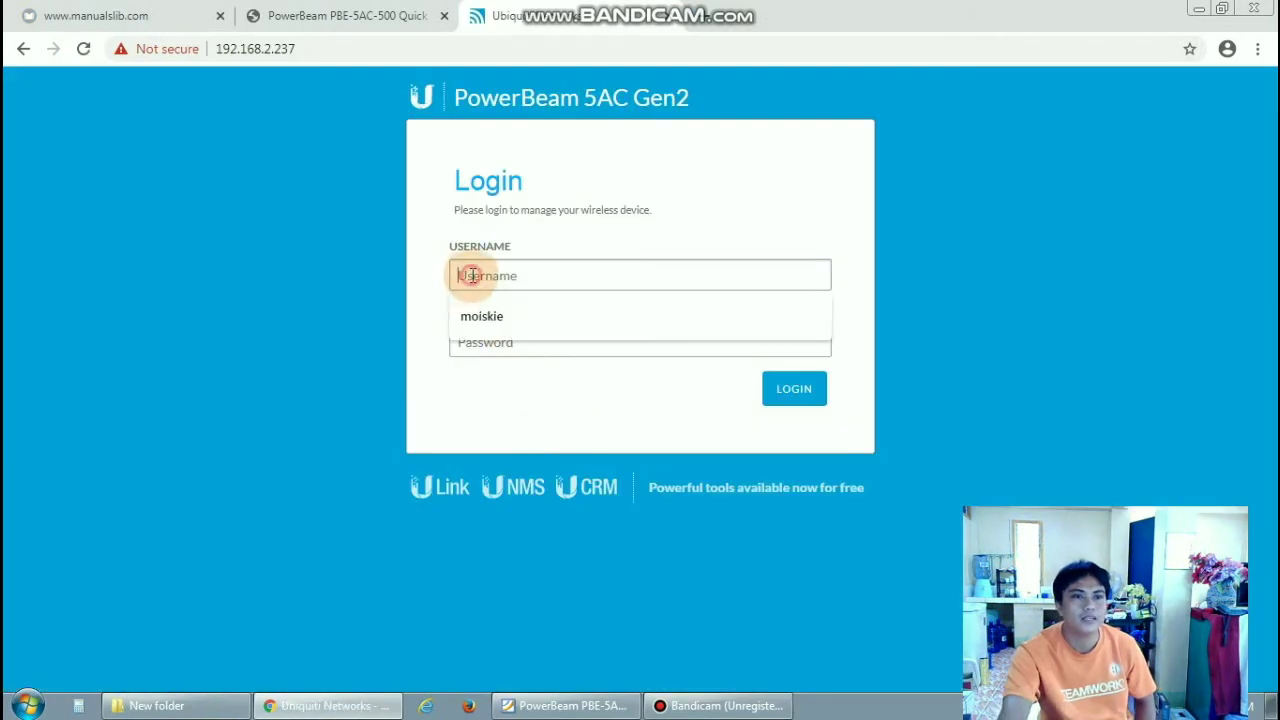
pyautogui.click(483, 324)
pyautogui.click(480, 340)
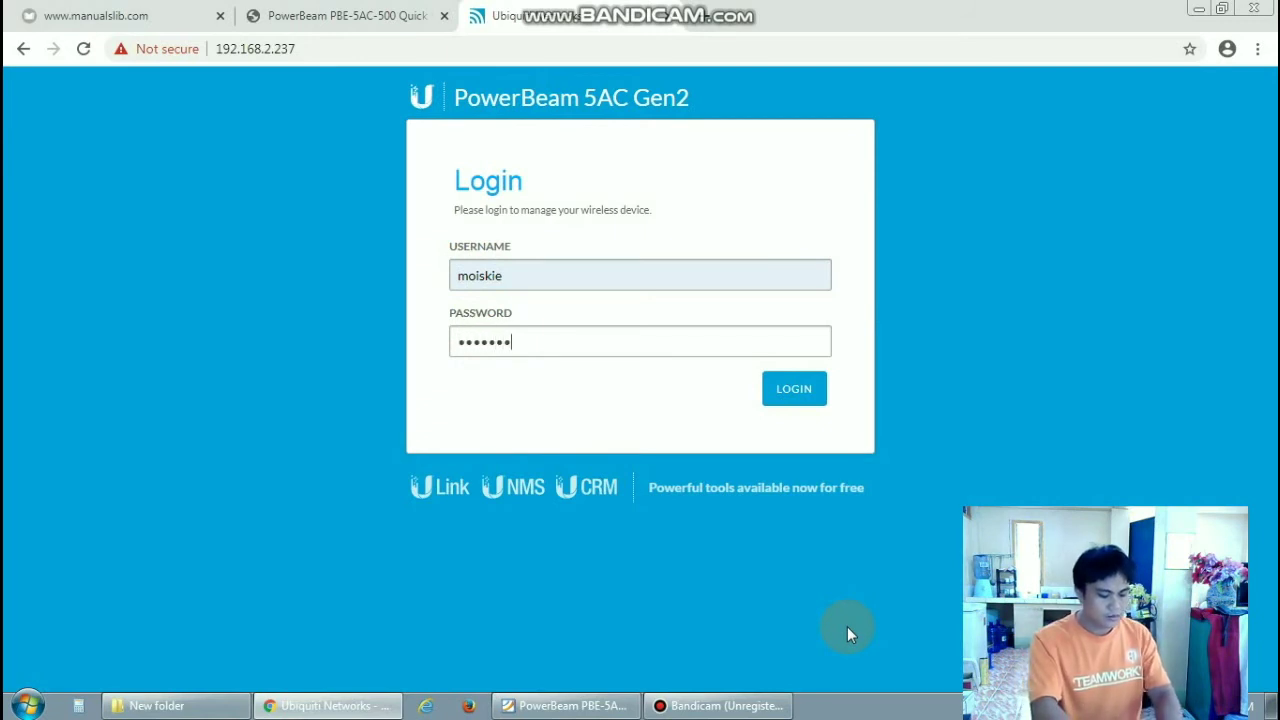
pyautogui.press('Return')
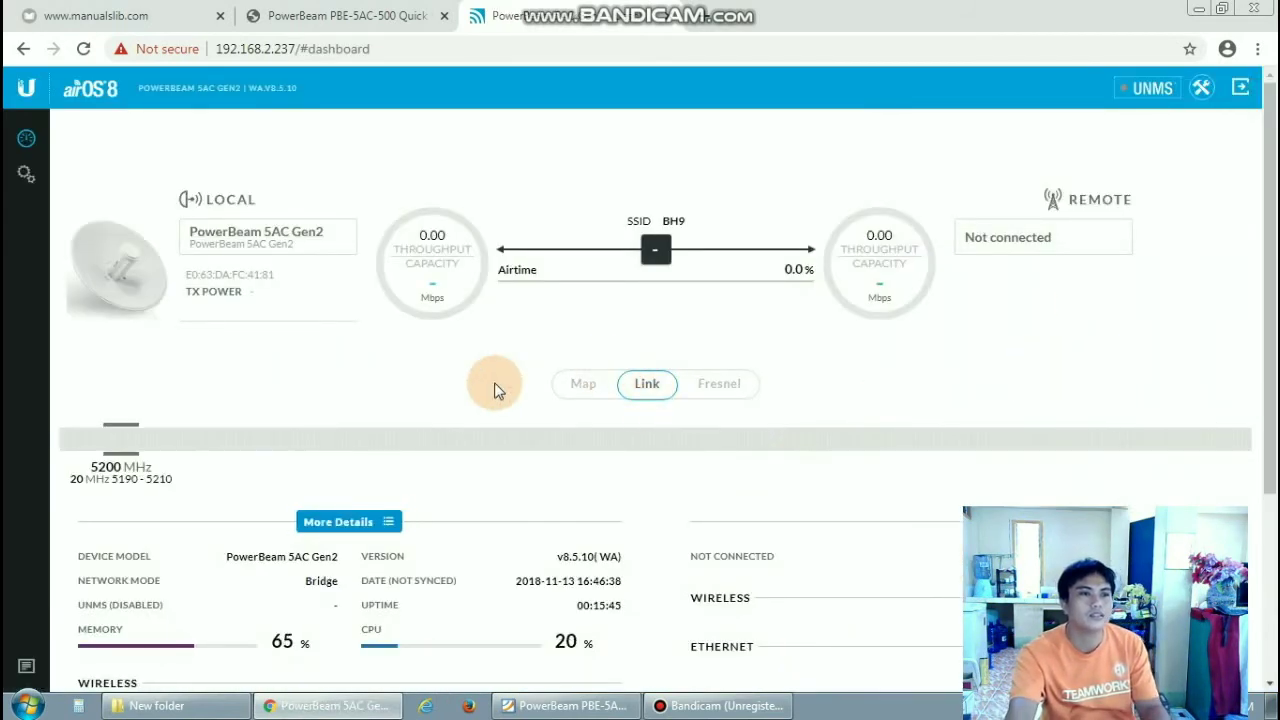
# - Review the device's wireless settings, management network settings and traffic shaping rule
pyautogui.click(26, 175)
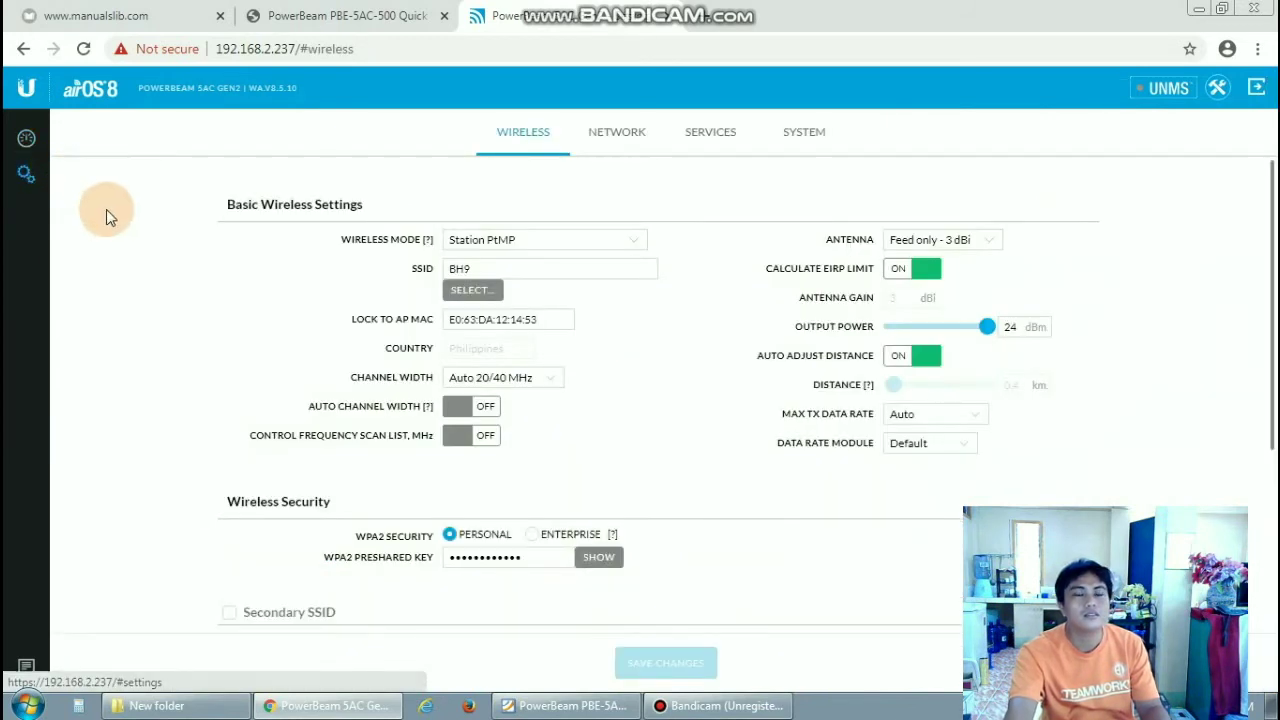
pyautogui.click(612, 145)
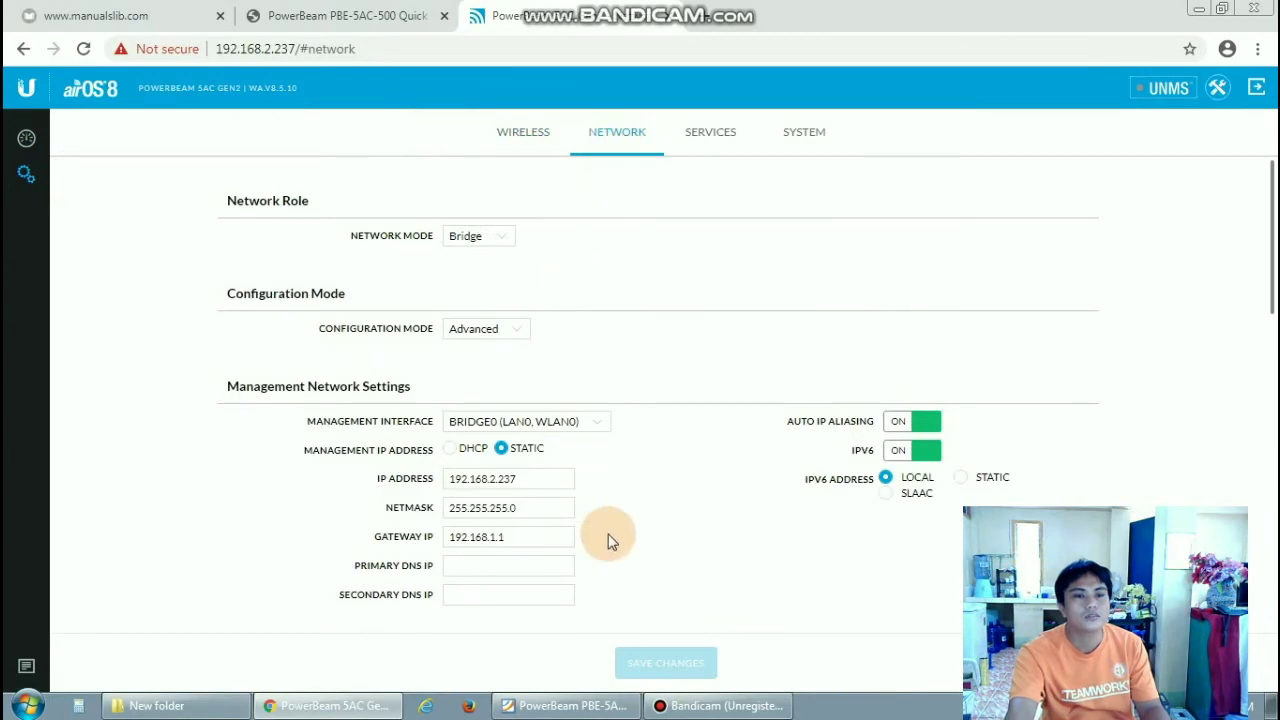
pyautogui.scroll(-3, 607, 533)
pyautogui.scroll(-7, 607, 533)
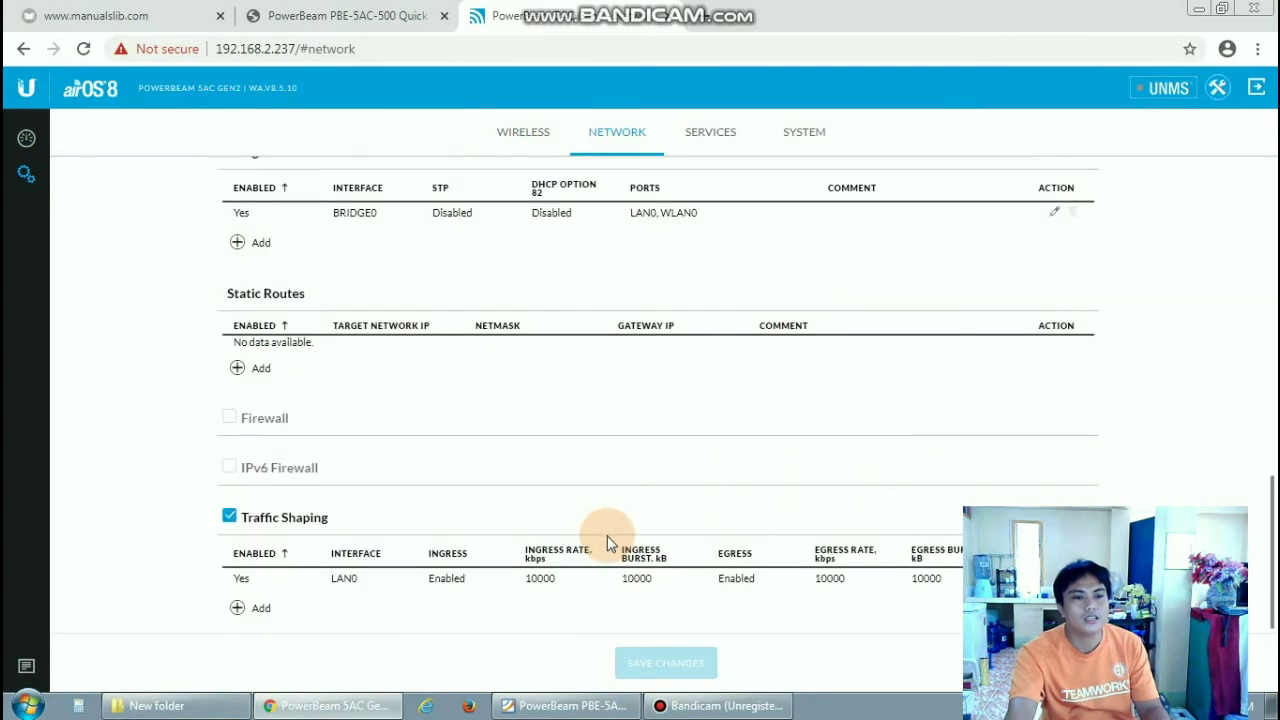
pyautogui.scroll(10, 607, 540)
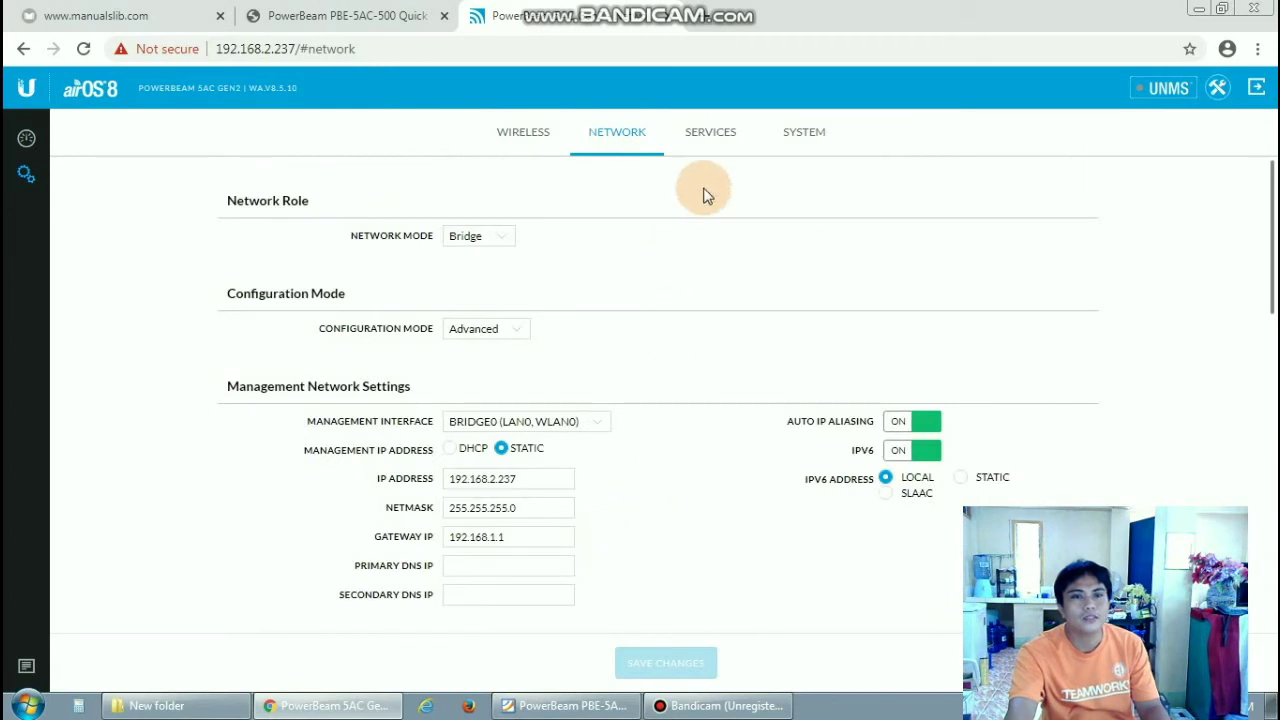
# - Review the device's Services and System settings
pyautogui.click(718, 138)
pyautogui.click(712, 350)
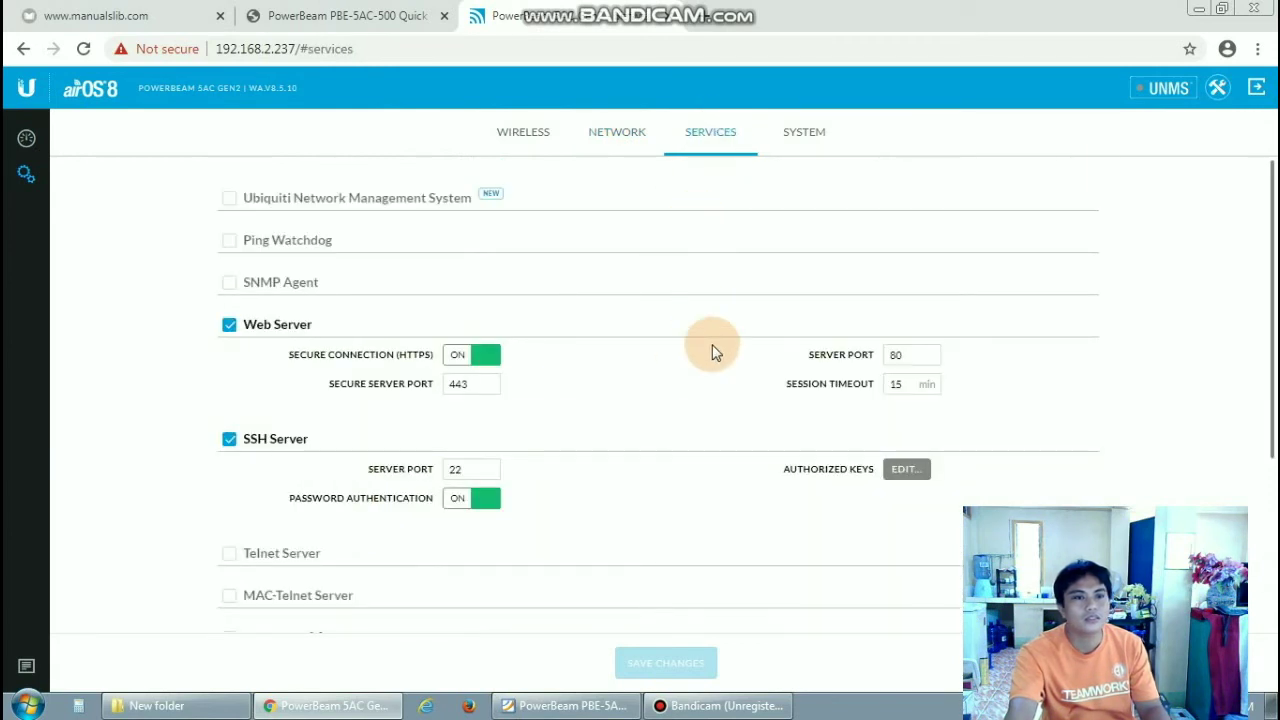
pyautogui.scroll(-3, 649, 454)
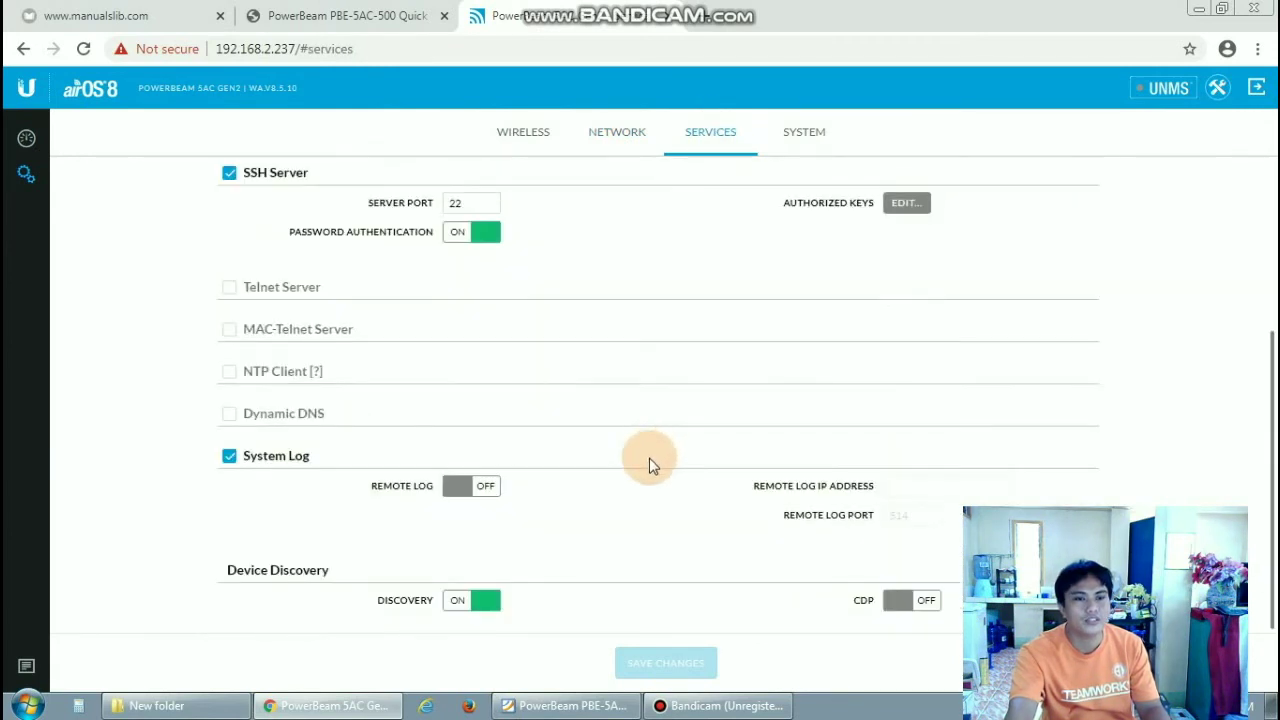
pyautogui.scroll(3, 650, 467)
pyautogui.click(804, 137)
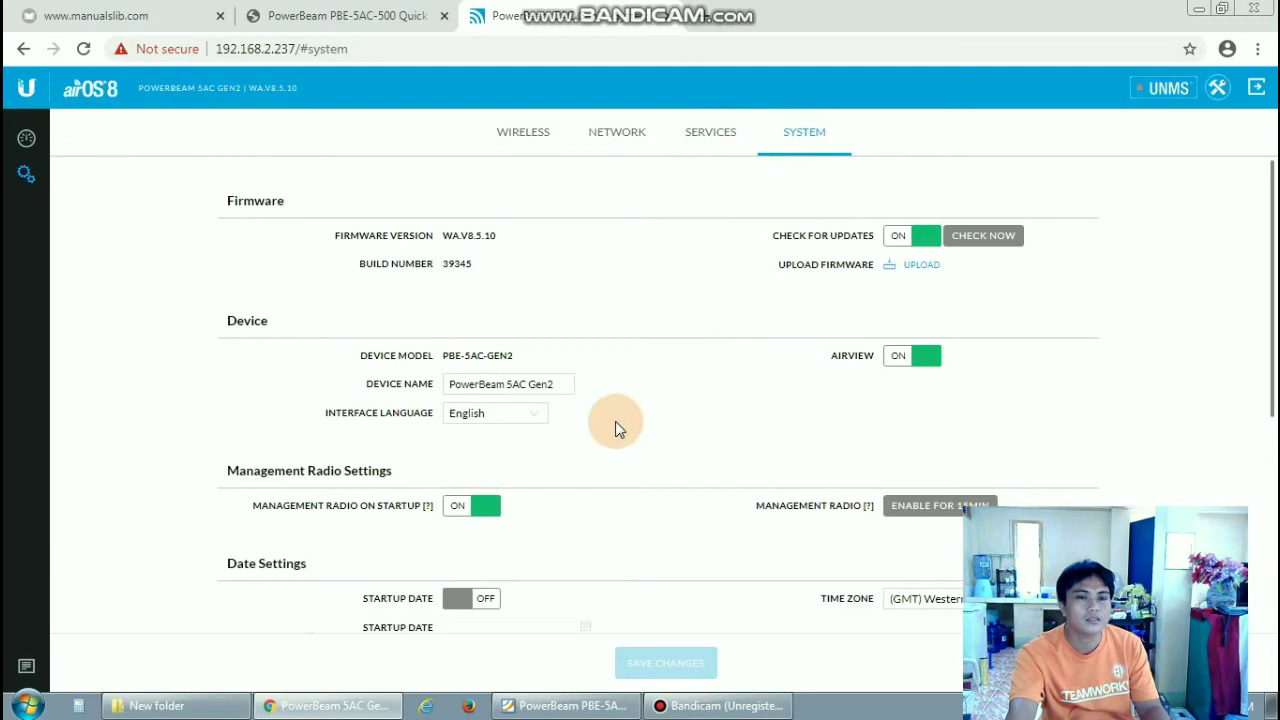
pyautogui.scroll(-4, 615, 428)
pyautogui.scroll(4, 615, 428)
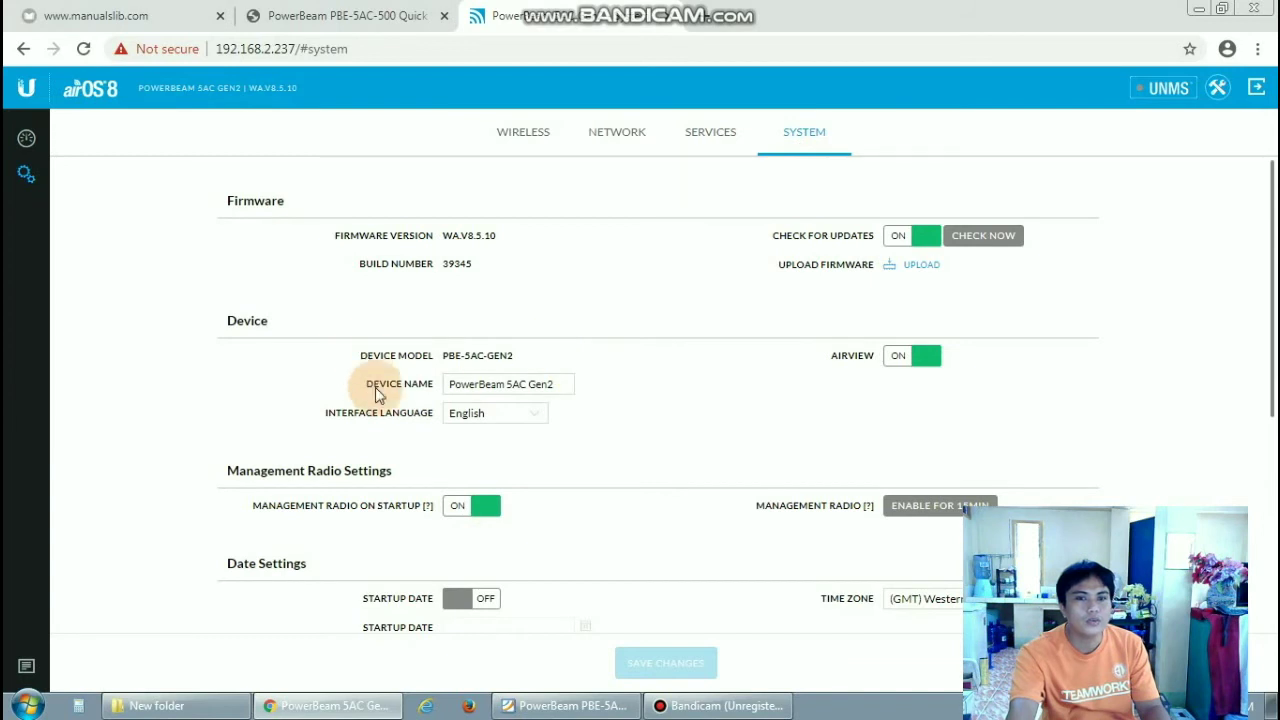
# - Change the device name to doldol and save the changes
pyautogui.click(525, 384)
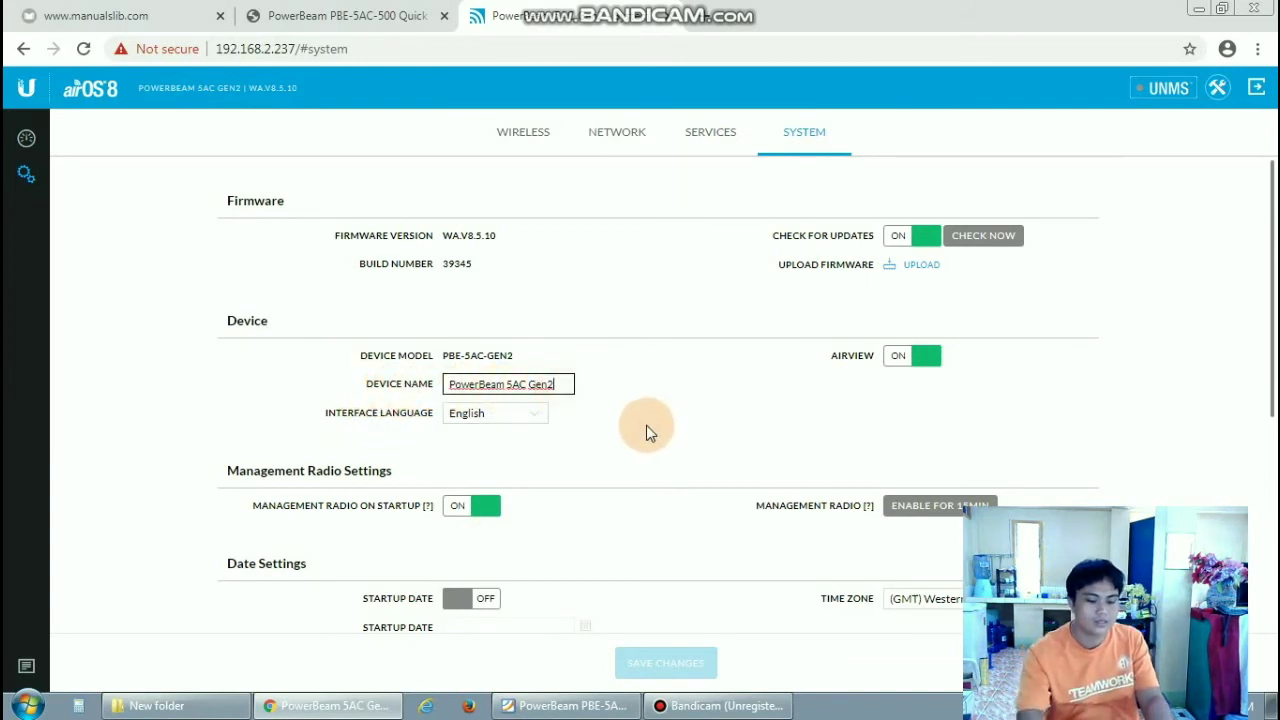
pyautogui.press('BackSpace')
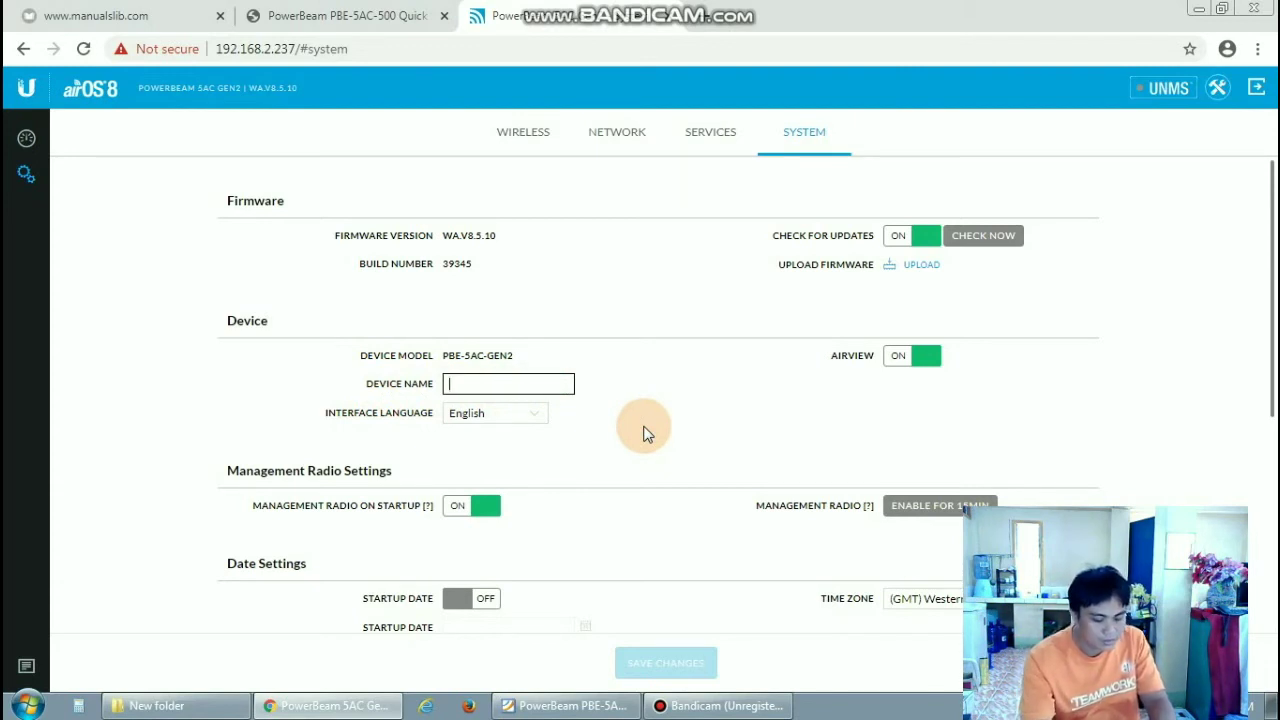
pyautogui.write('doldol')
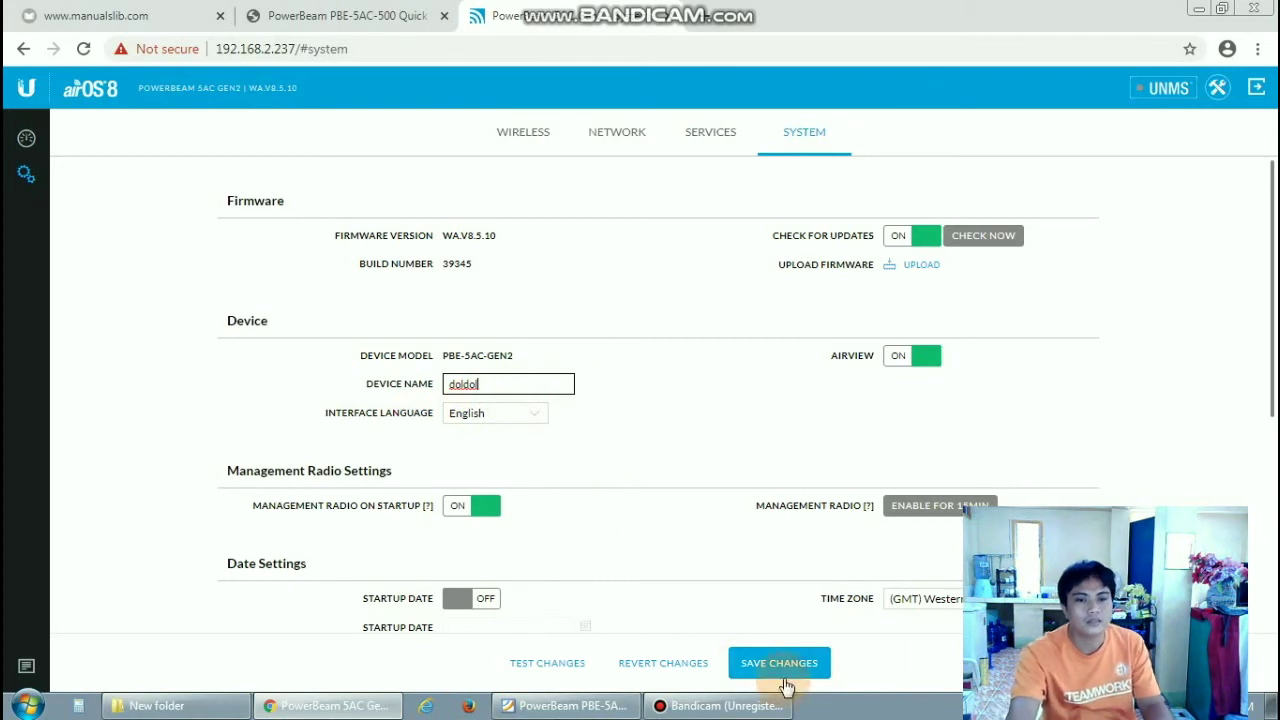
pyautogui.scroll(-1, 664, 499)
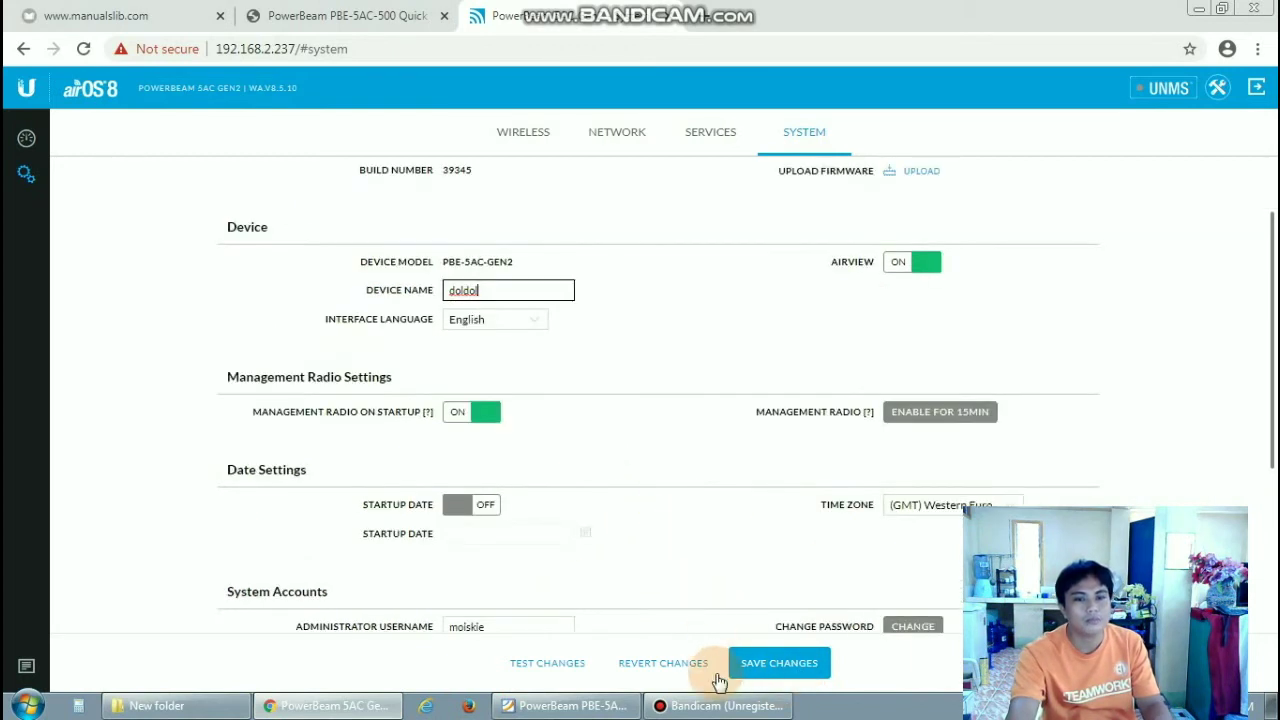
pyautogui.click(779, 664)
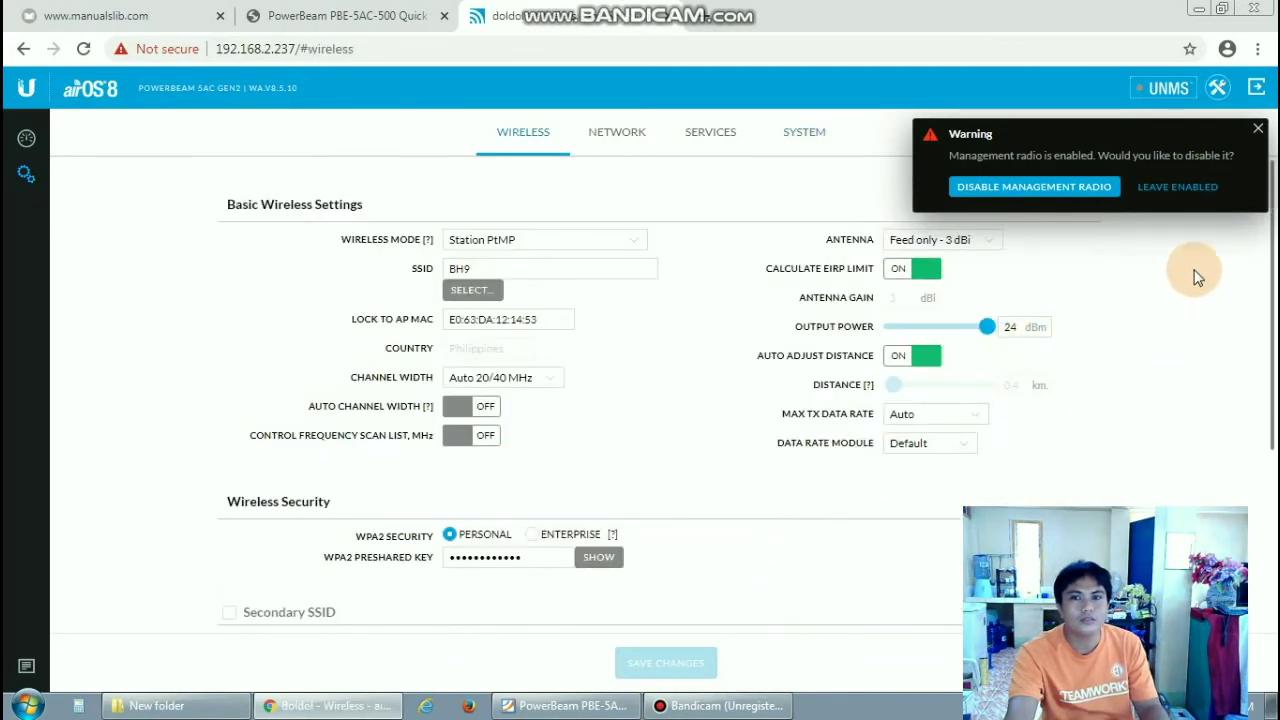
# - Dismiss the management radio warning and open the device dashboard
pyautogui.click(1258, 128)
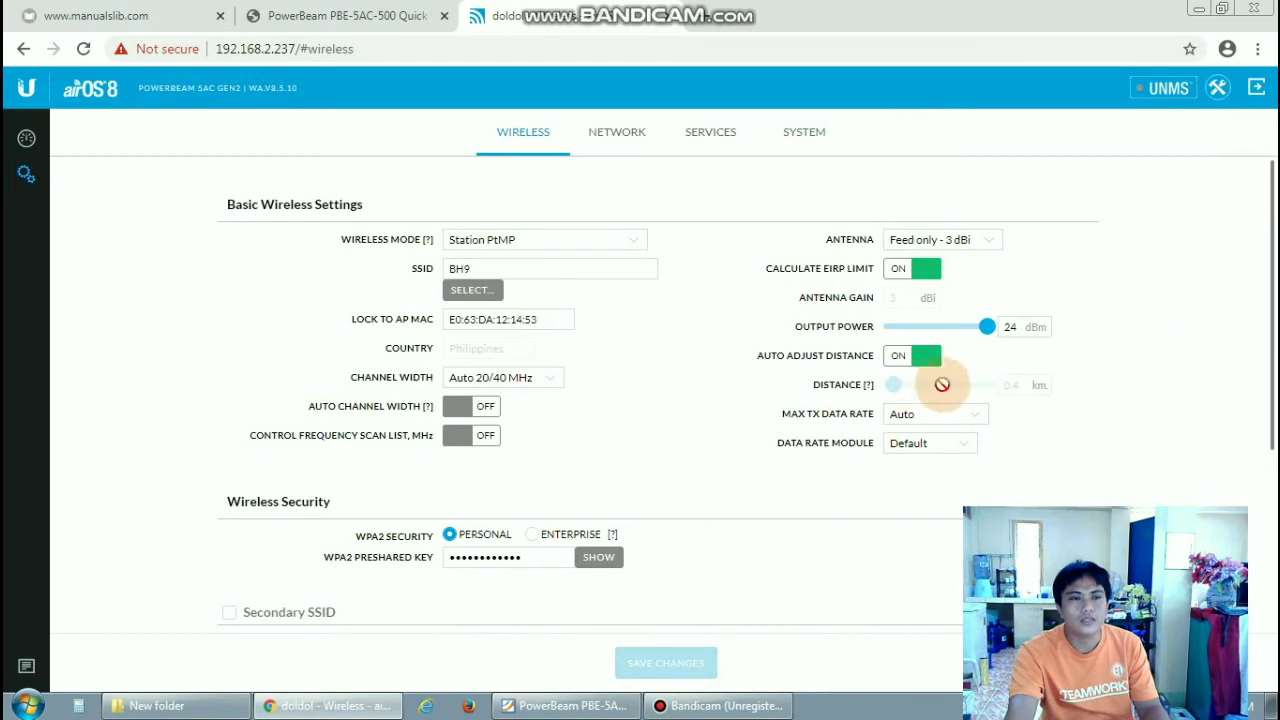
pyautogui.click(27, 137)
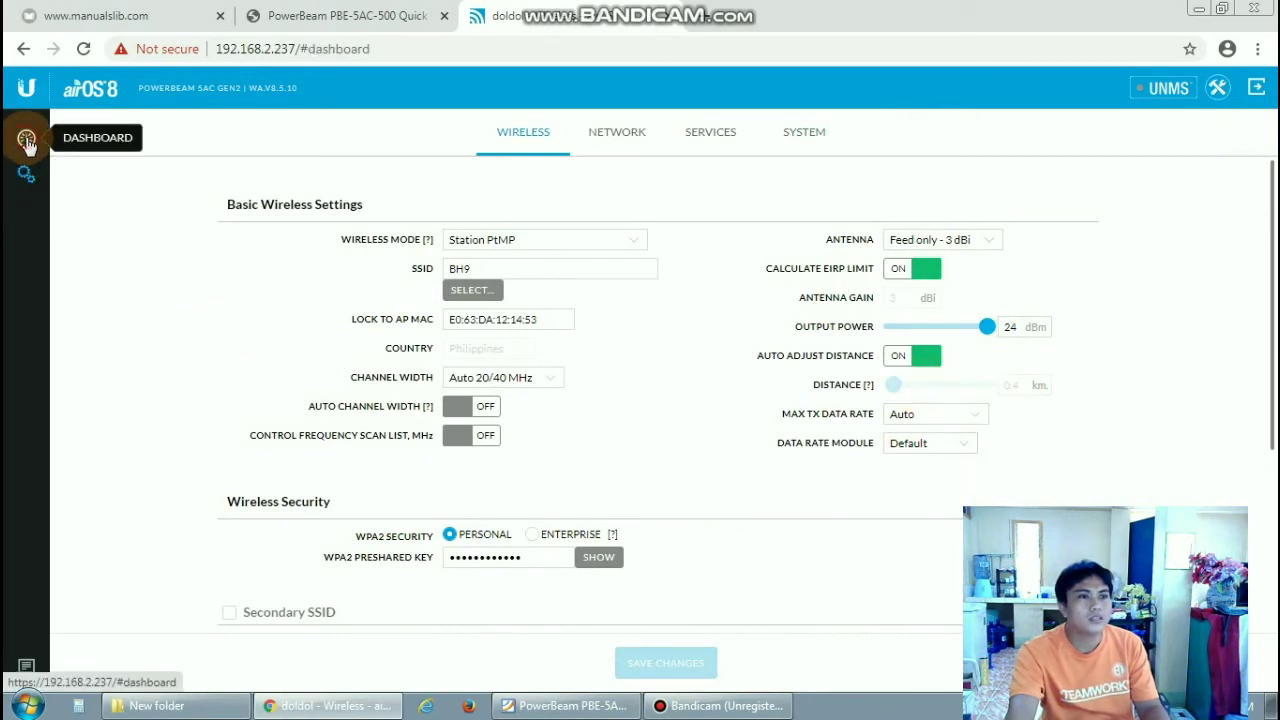
# - Examine the doldol dashboard for the link status, remote connection, and wireless and Ethernet details
pyautogui.click(457, 428)
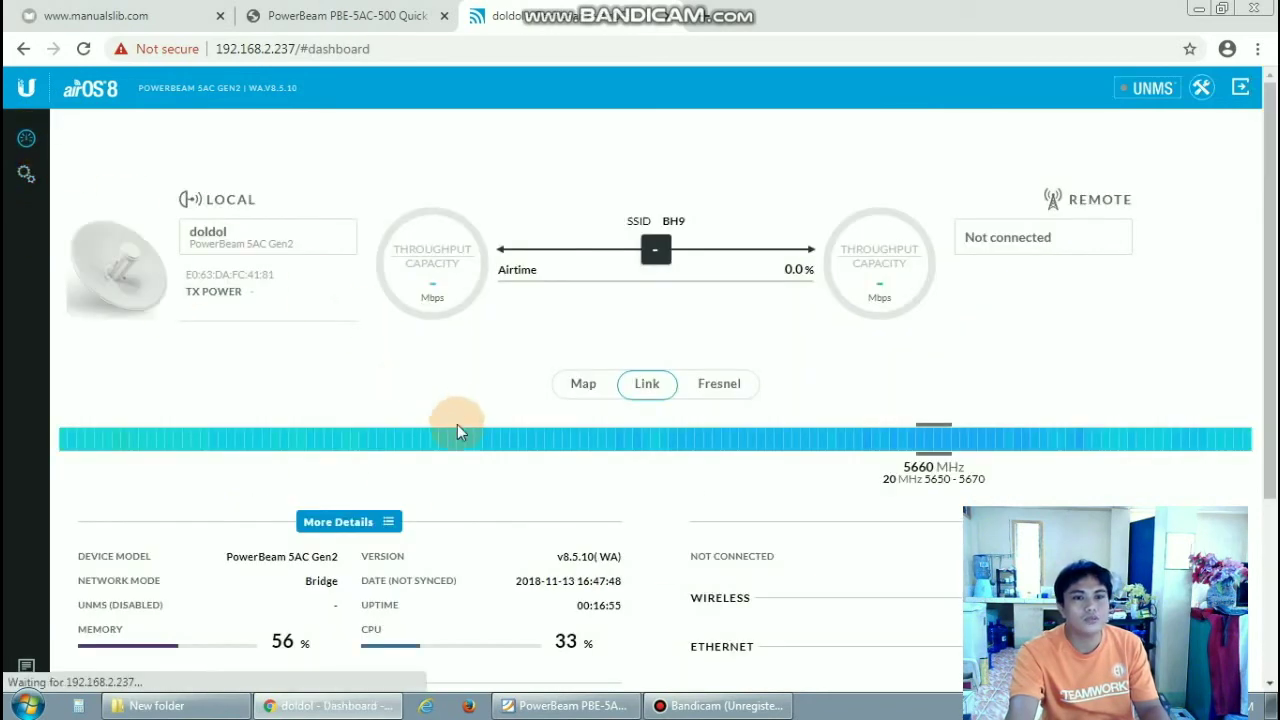
pyautogui.click(599, 432)
pyautogui.scroll(-1, 597, 435)
pyautogui.scroll(-2, 597, 435)
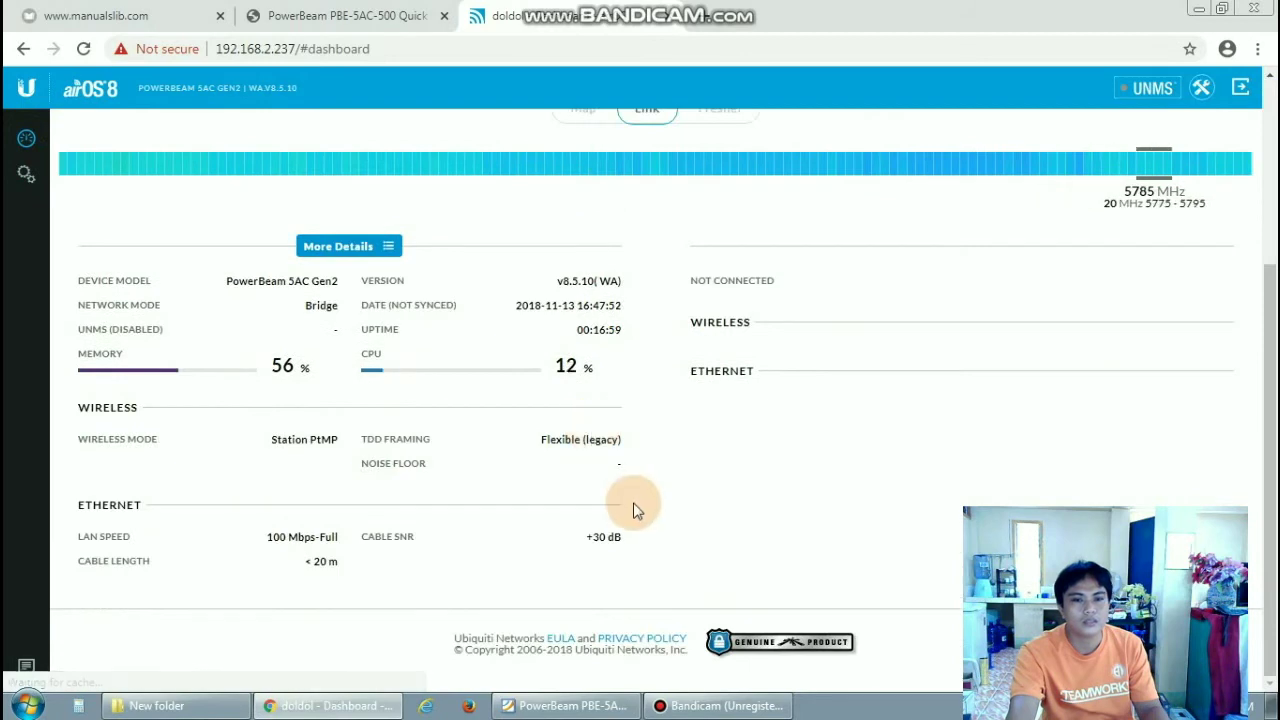
pyautogui.scroll(3, 632, 506)
pyautogui.click(657, 522)
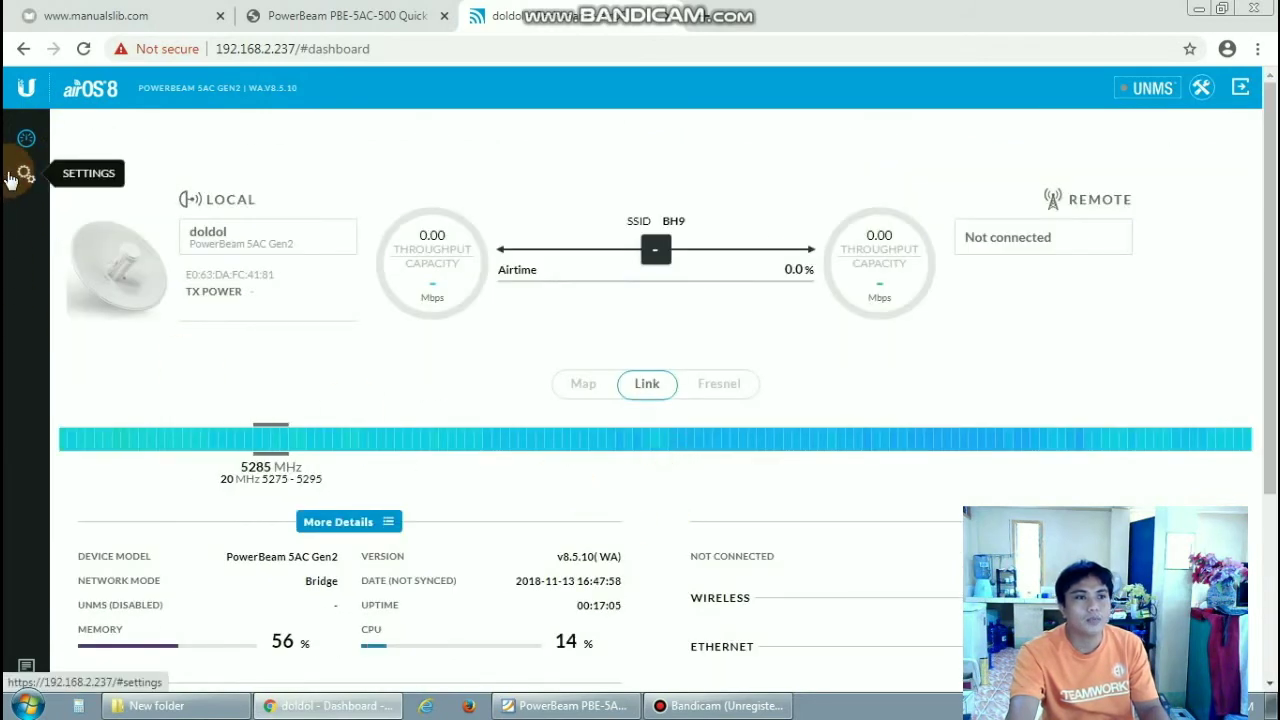
pyautogui.click(570, 347)
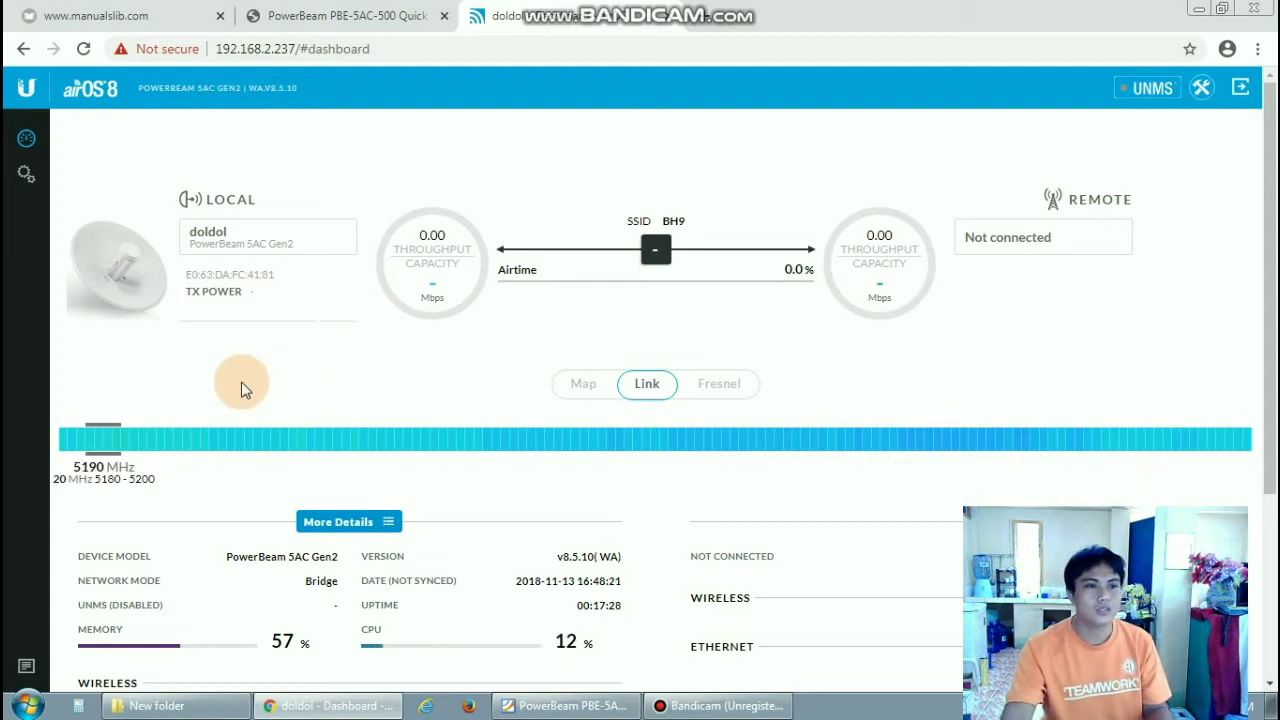
# - Review the PowerBeam's wireless mode, SSID, locked access point MAC and WPA2 preshared key fields
pyautogui.click(24, 177)
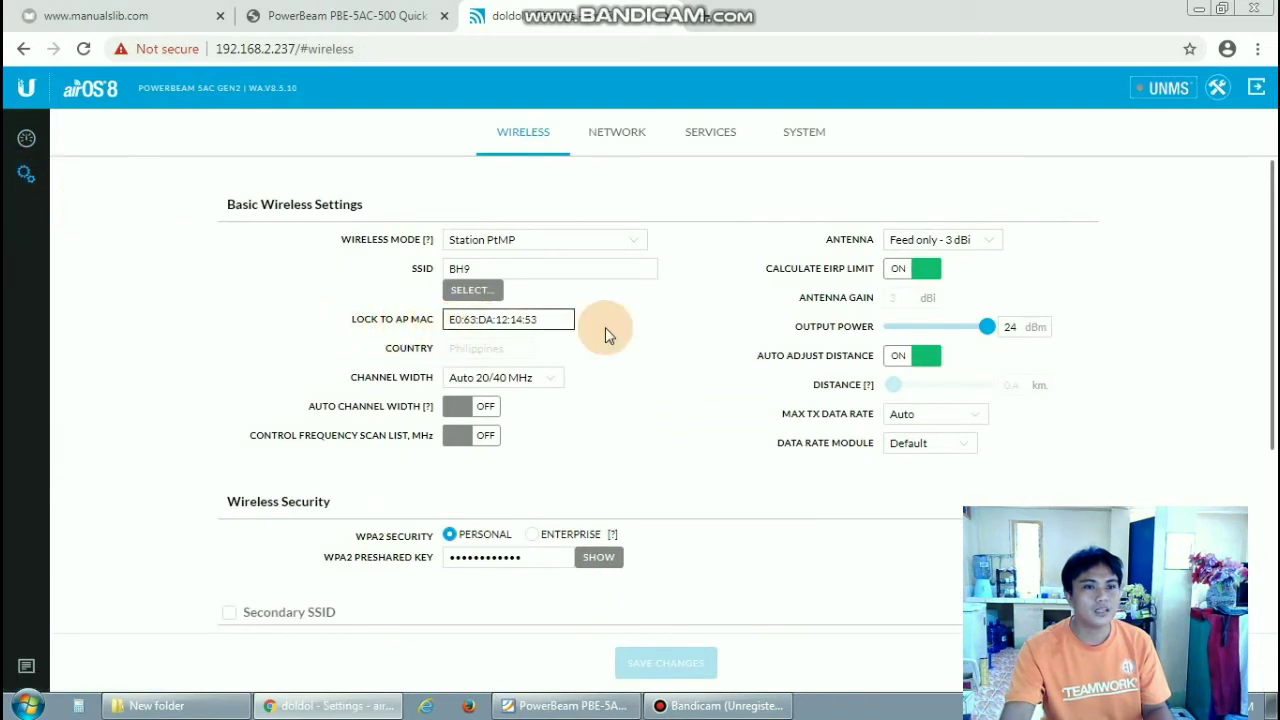
pyautogui.click(560, 320)
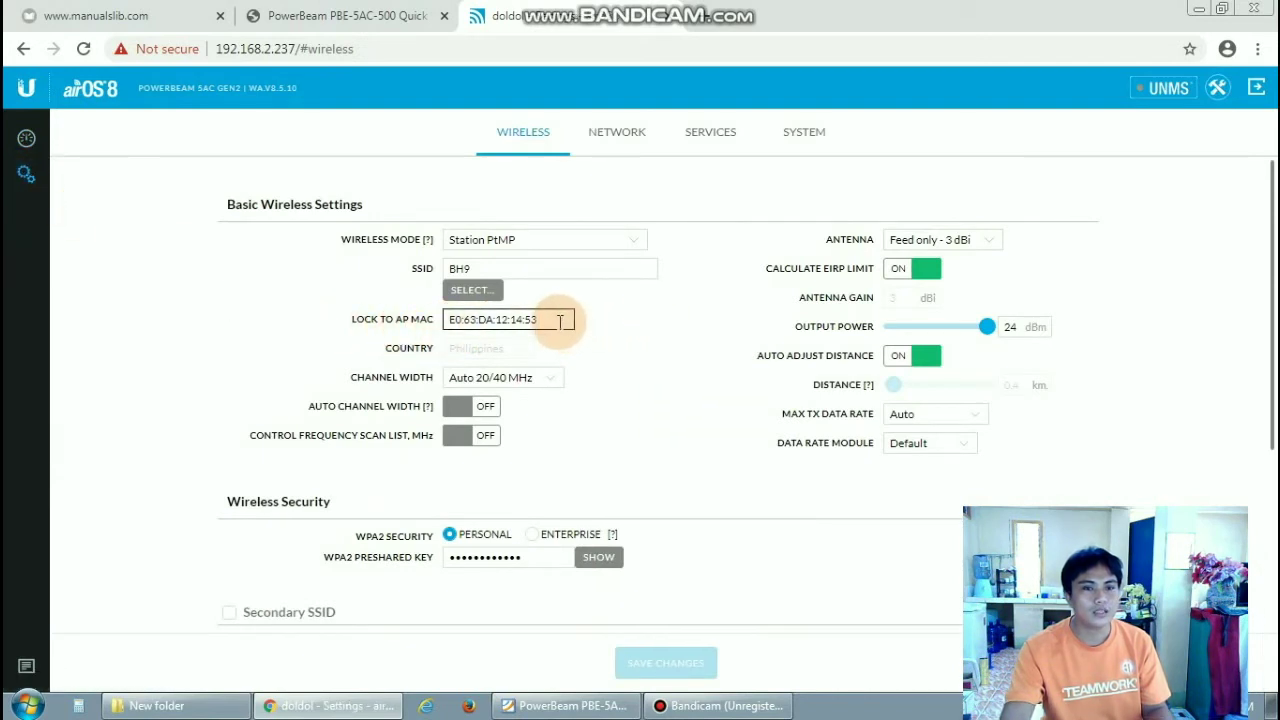
pyautogui.click(422, 270)
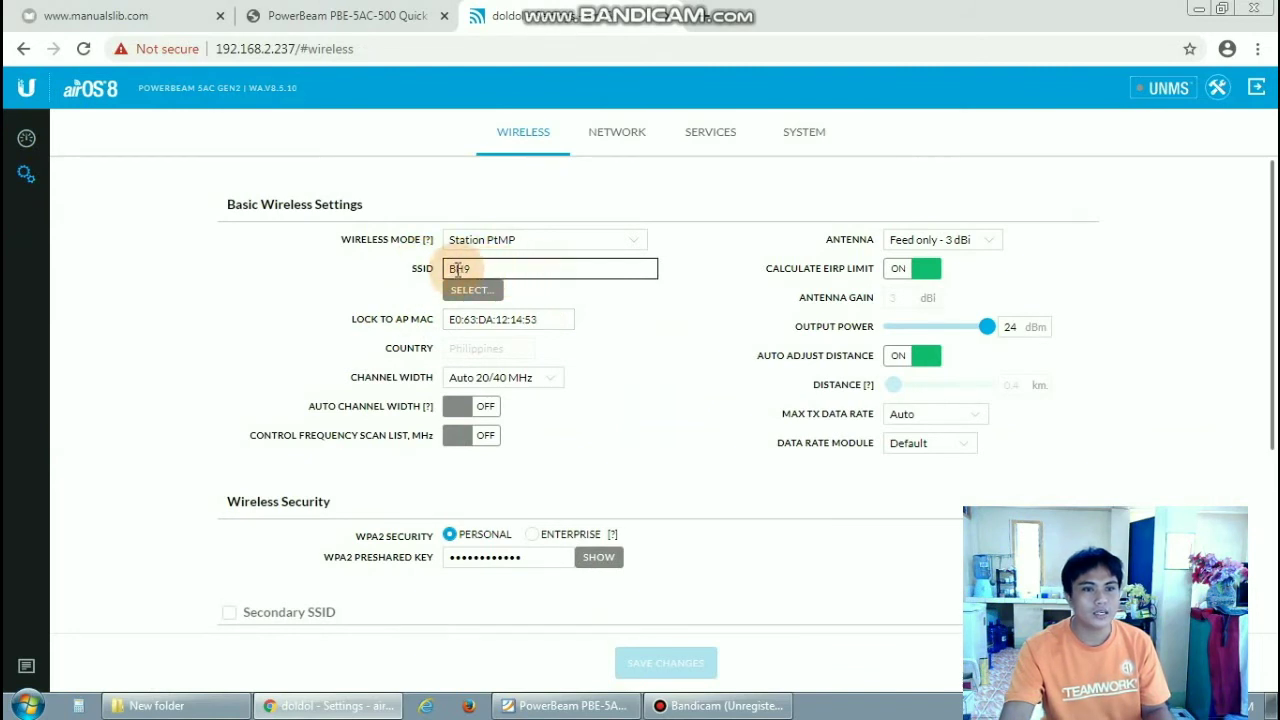
pyautogui.click(517, 557)
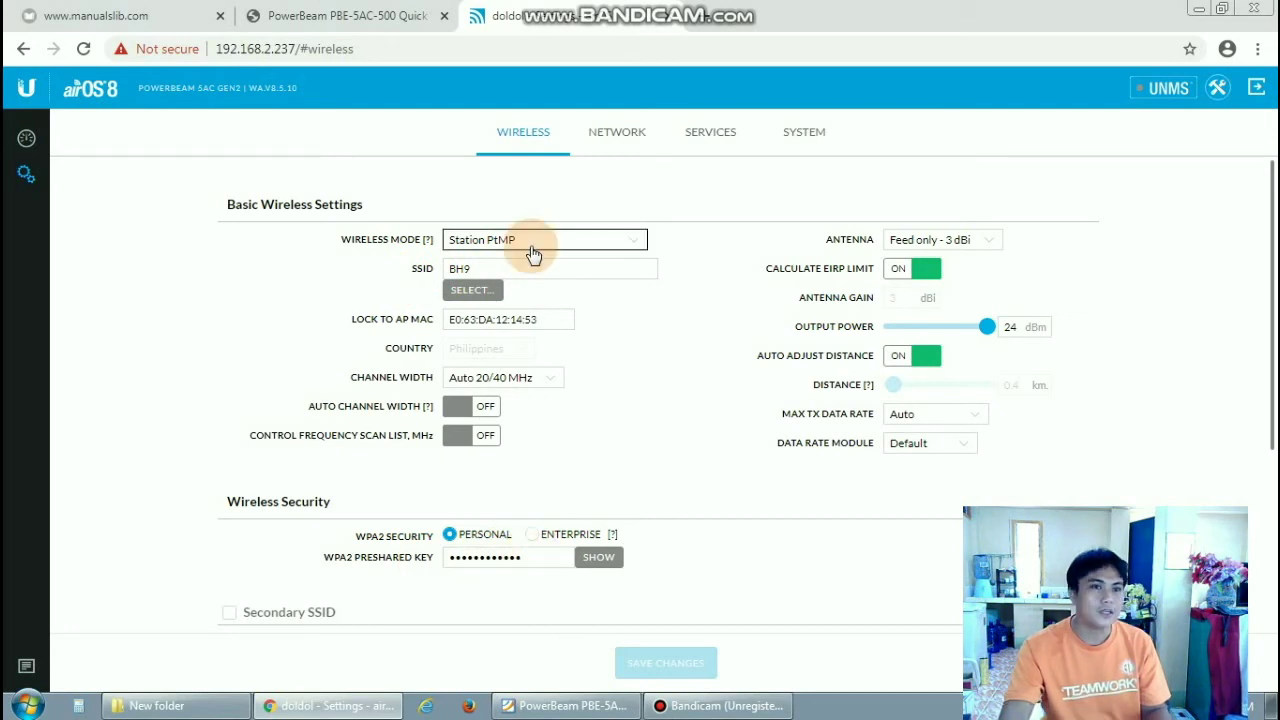
# - Copy the PowerBeam's local MAC address, E0:63:DA:FC:41:81, from its dashboard
pyautogui.click(25, 139)
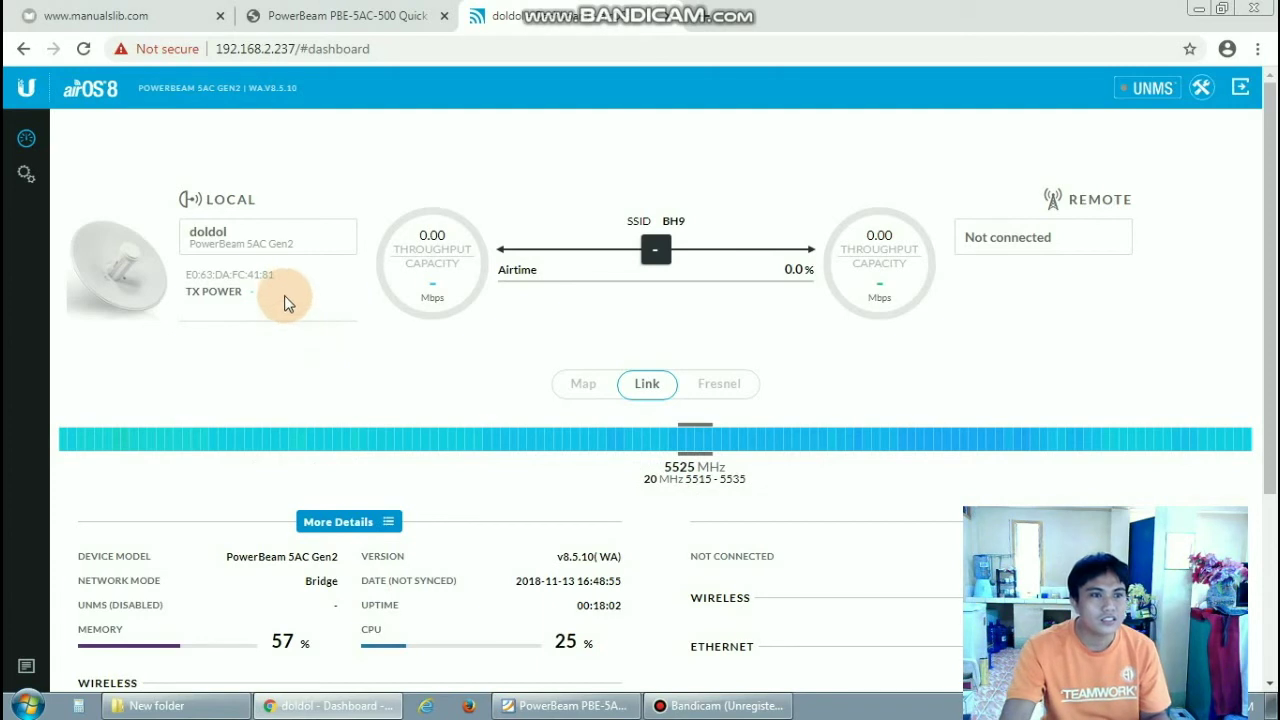
pyautogui.moveTo(280, 277); pyautogui.dragTo(180, 284)
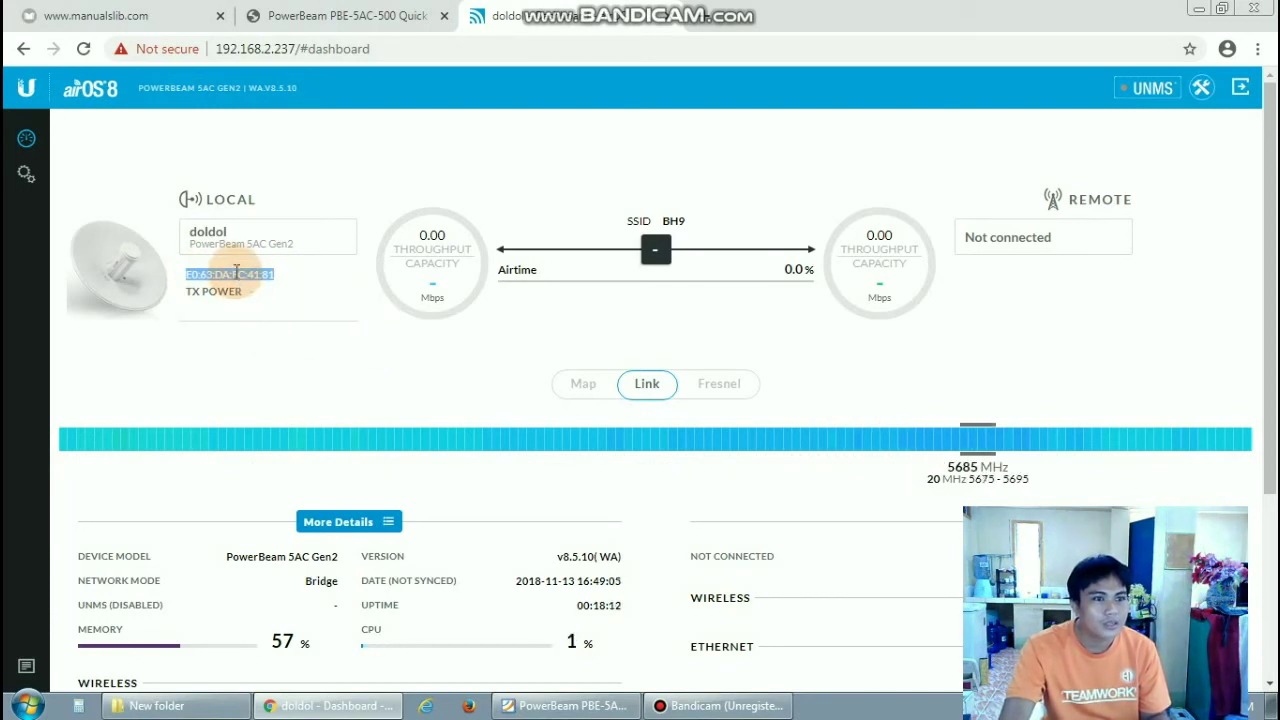
pyautogui.rightClick(236, 270)
pyautogui.click(274, 289)
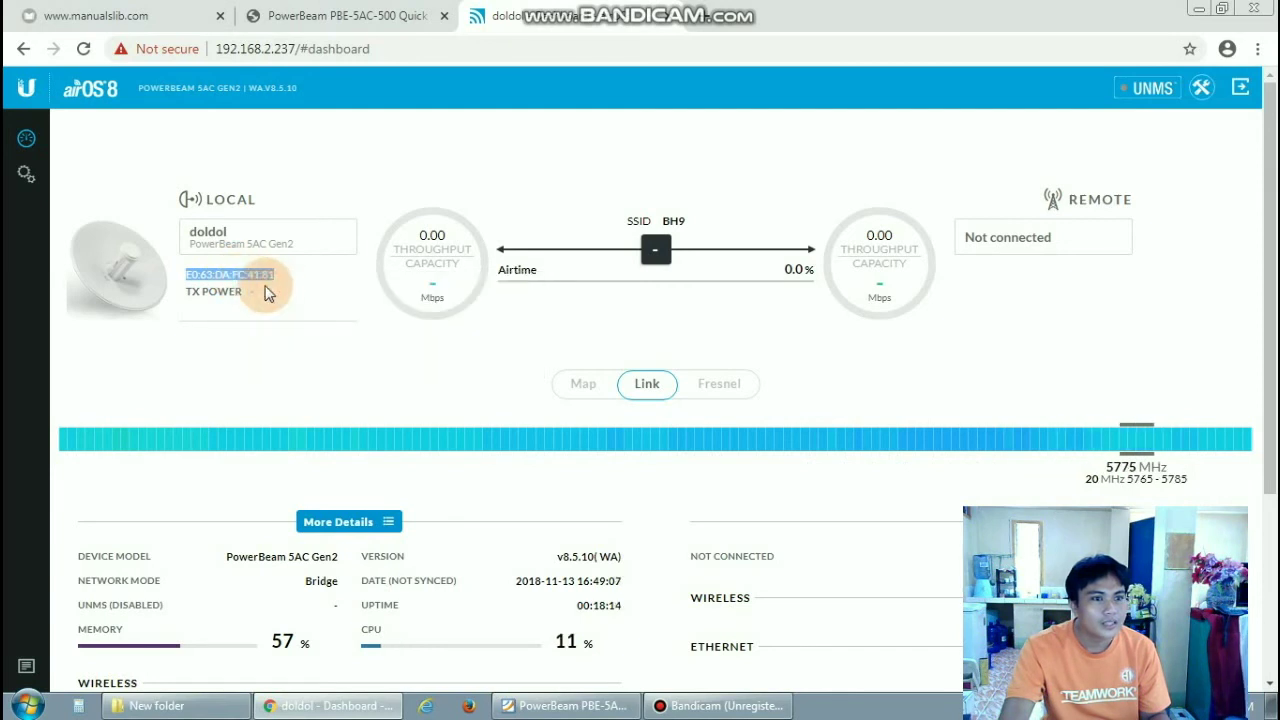
# - Open the access point at 192.168.2.123 in a new browser tab and proceed past the privacy warning
pyautogui.click(700, 16)
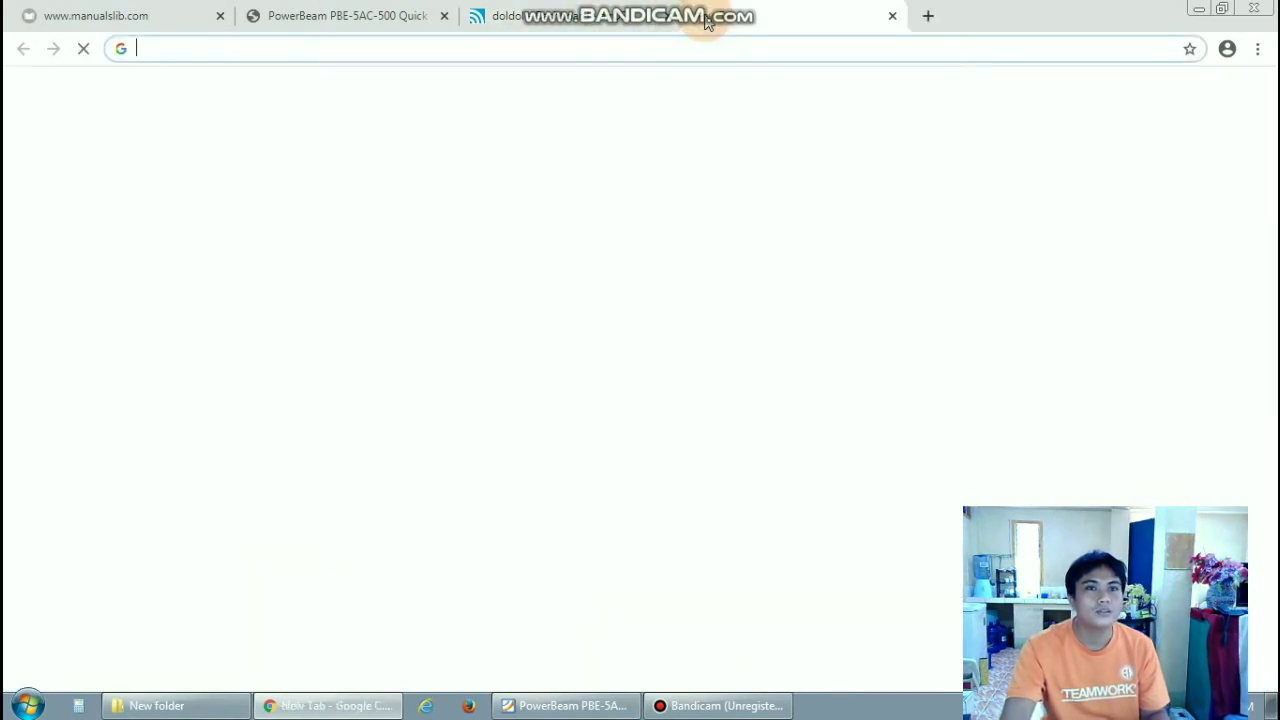
pyautogui.click(158, 47)
pyautogui.write('192.168.2')
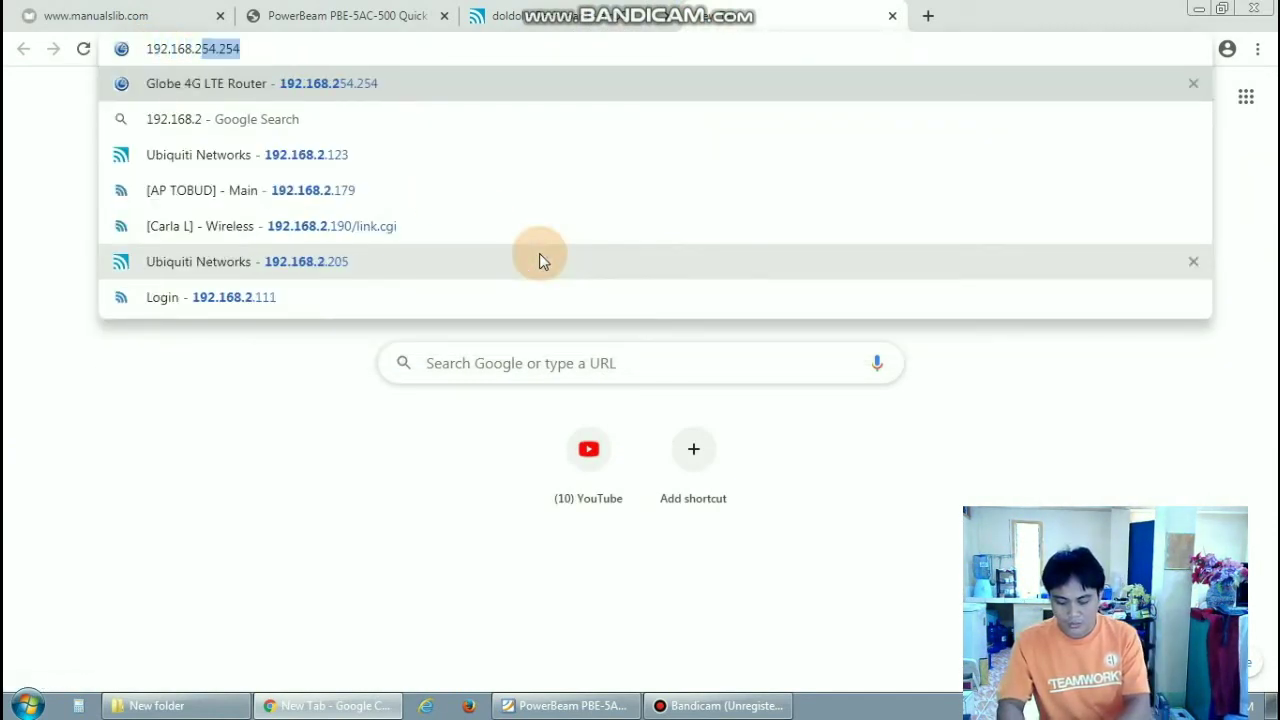
pyautogui.write('.123')
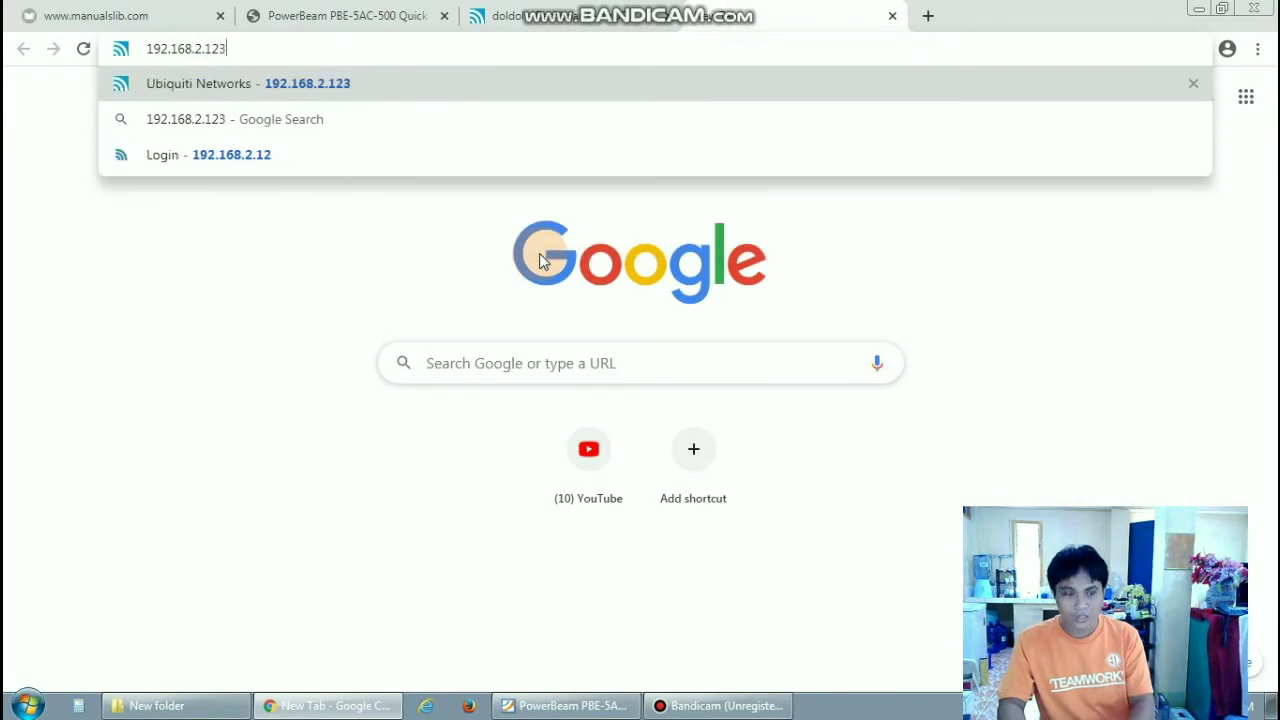
pyautogui.press('Return')
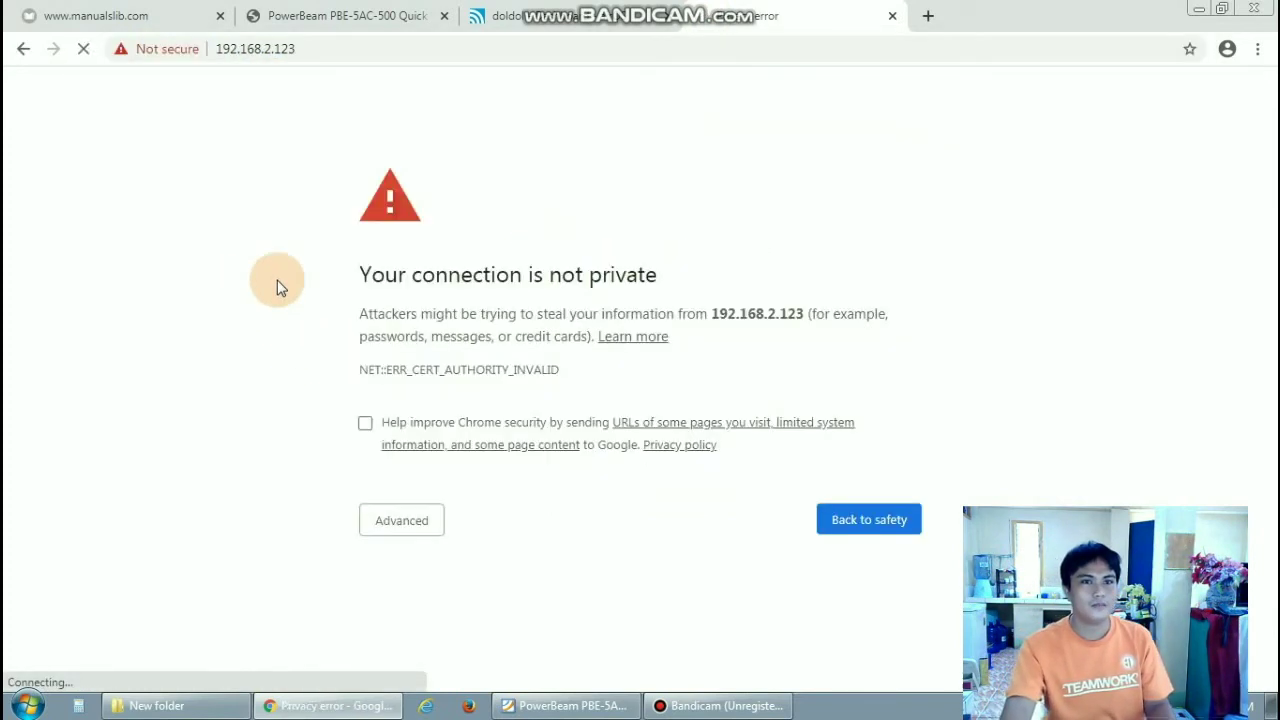
pyautogui.click(398, 518)
pyautogui.click(446, 666)
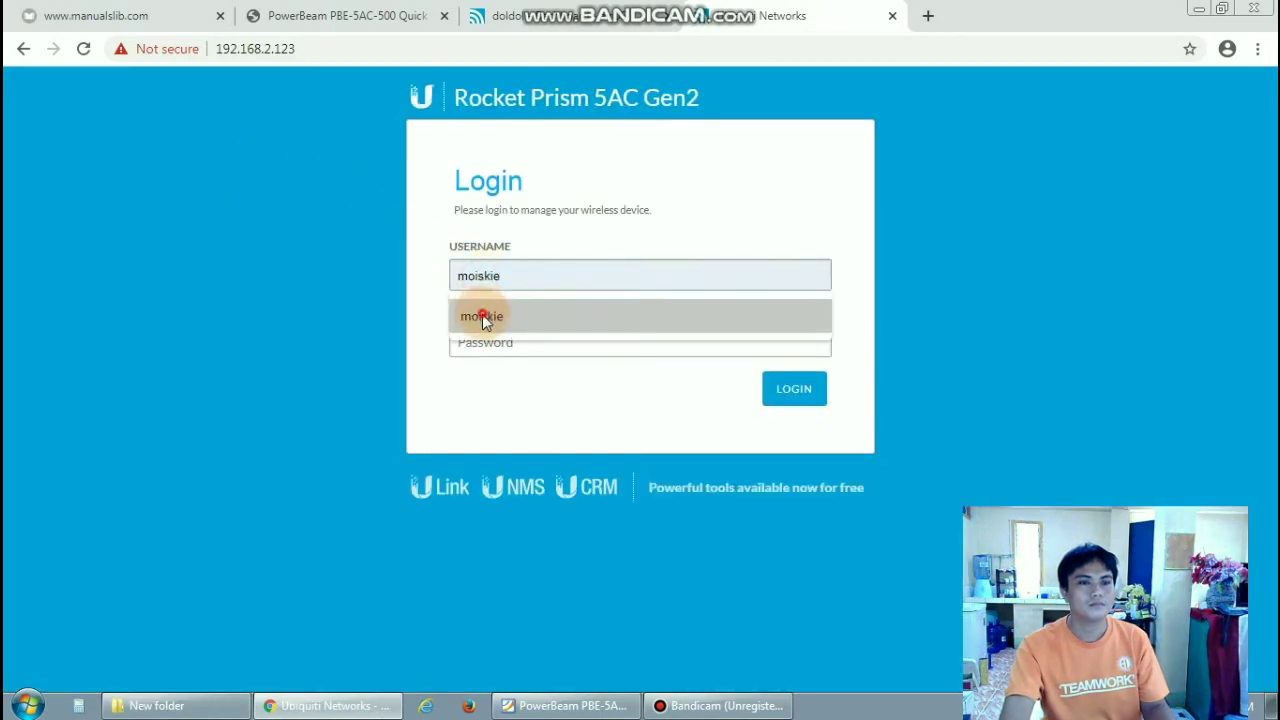
# - Log in to the Rocket Prism 5AC Gen2 with the saved username and the account password
pyautogui.click(481, 316)
pyautogui.click(489, 344)
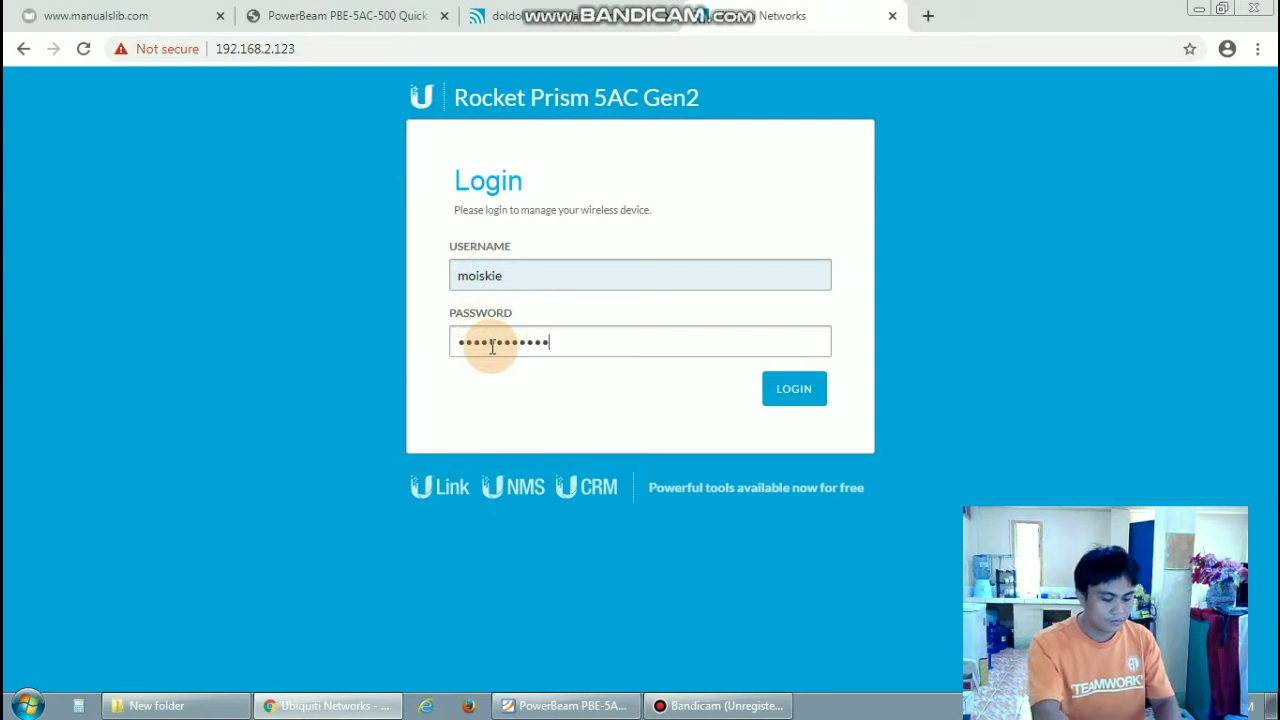
pyautogui.press('Return')
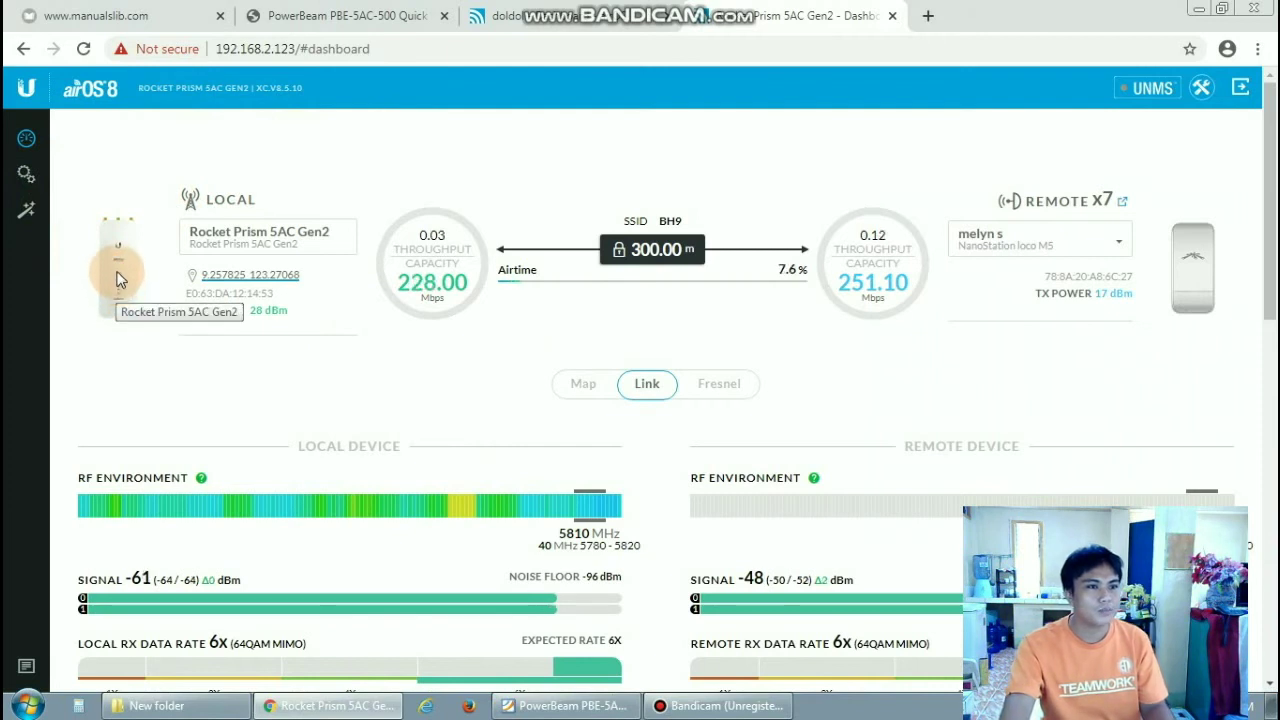
# - Open the MAC ACL list in the Rocket Prism's wireless security settings
pyautogui.click(25, 176)
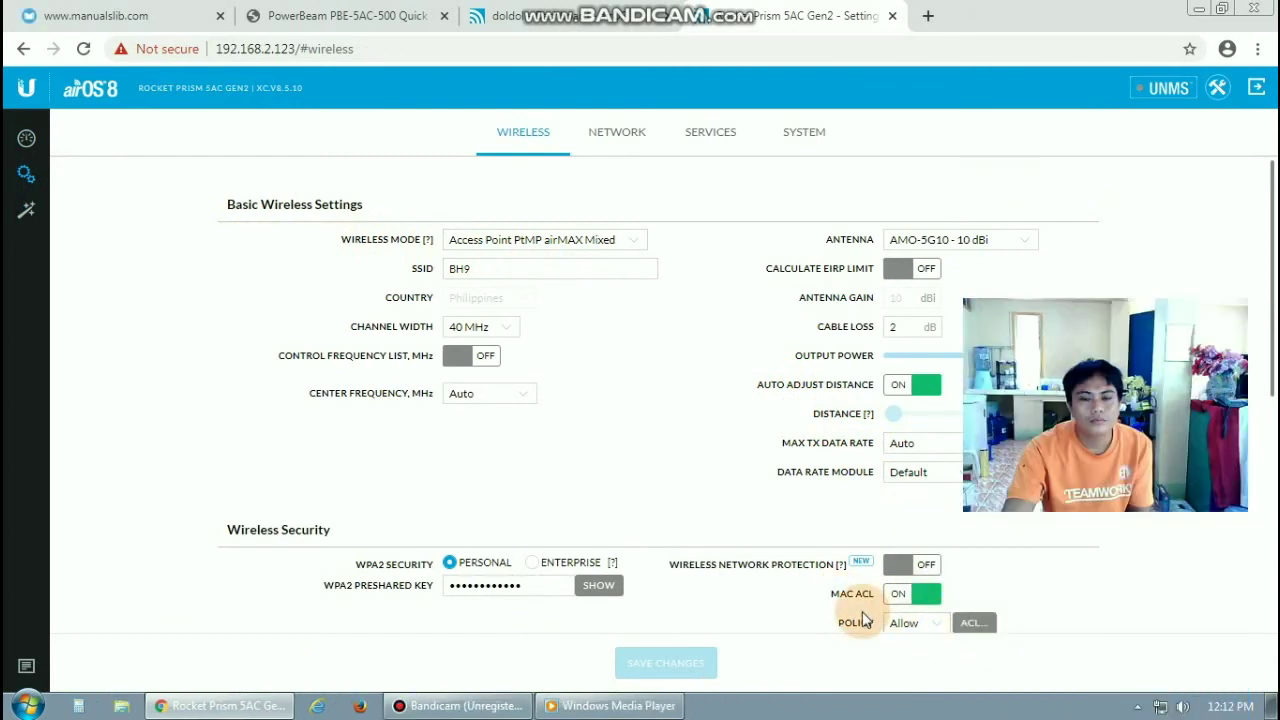
pyautogui.click(975, 624)
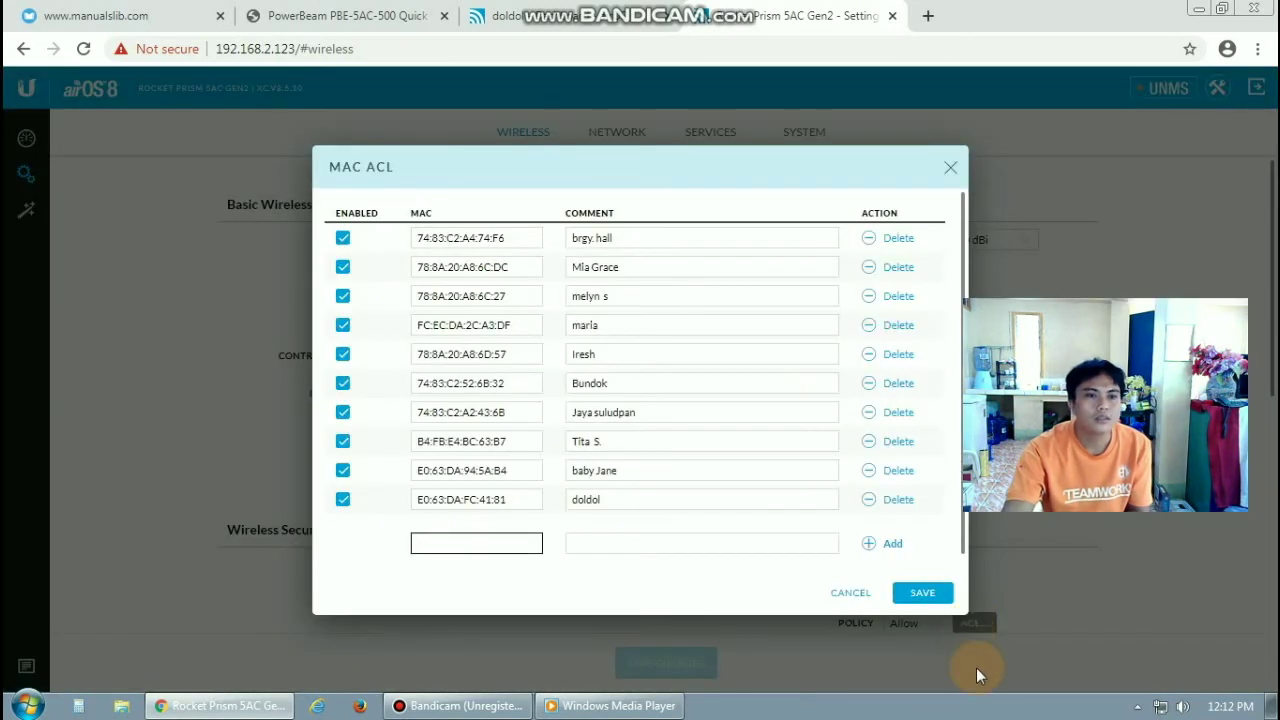
pyautogui.click(478, 412)
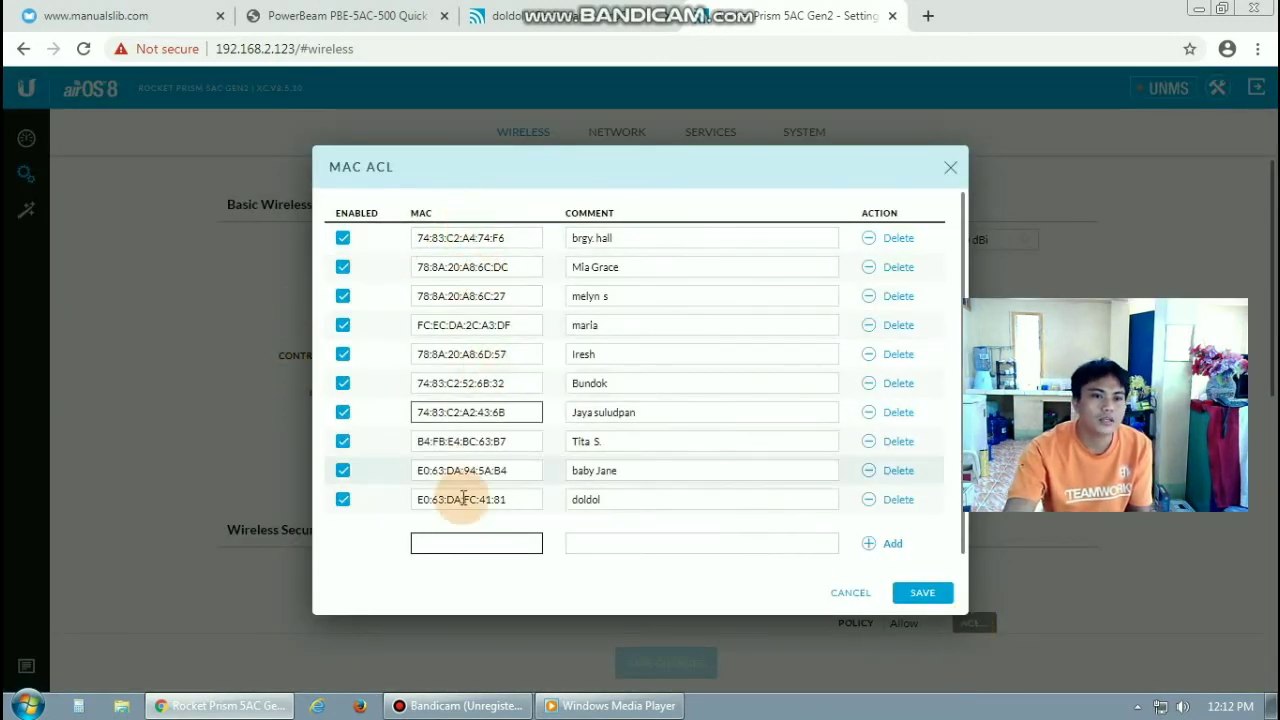
pyautogui.click(457, 540)
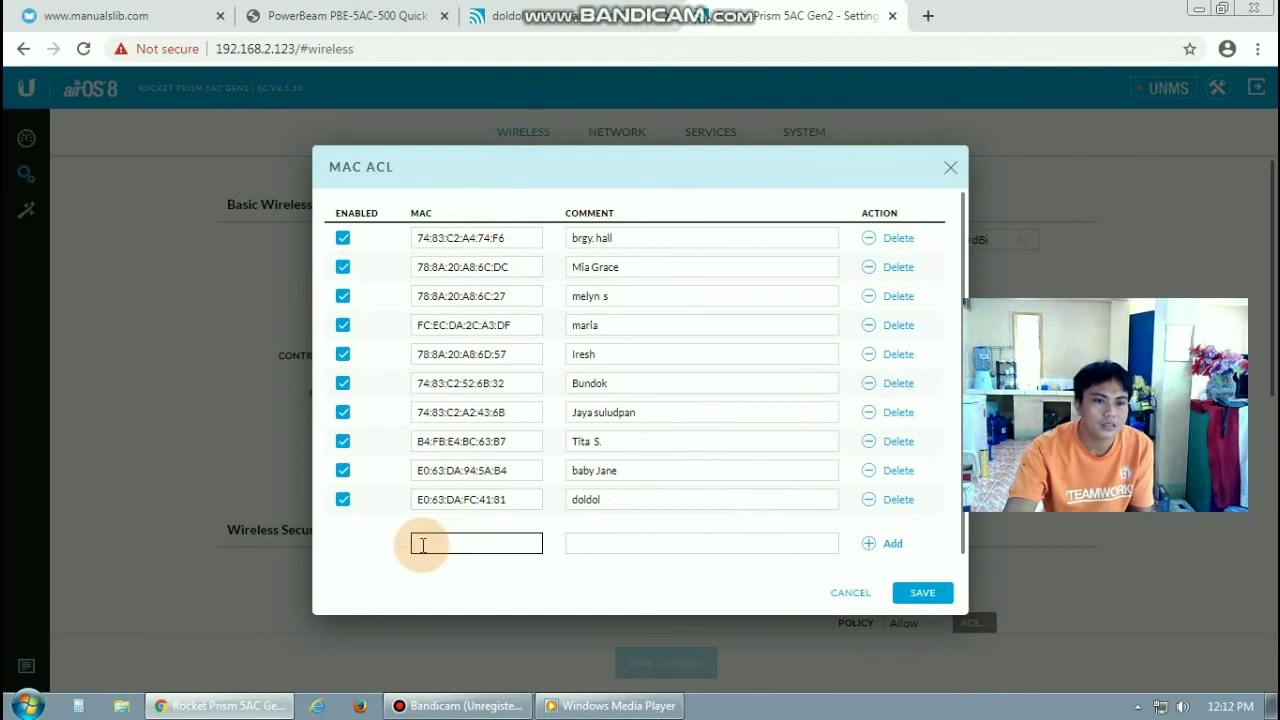
pyautogui.rightClick(423, 542)
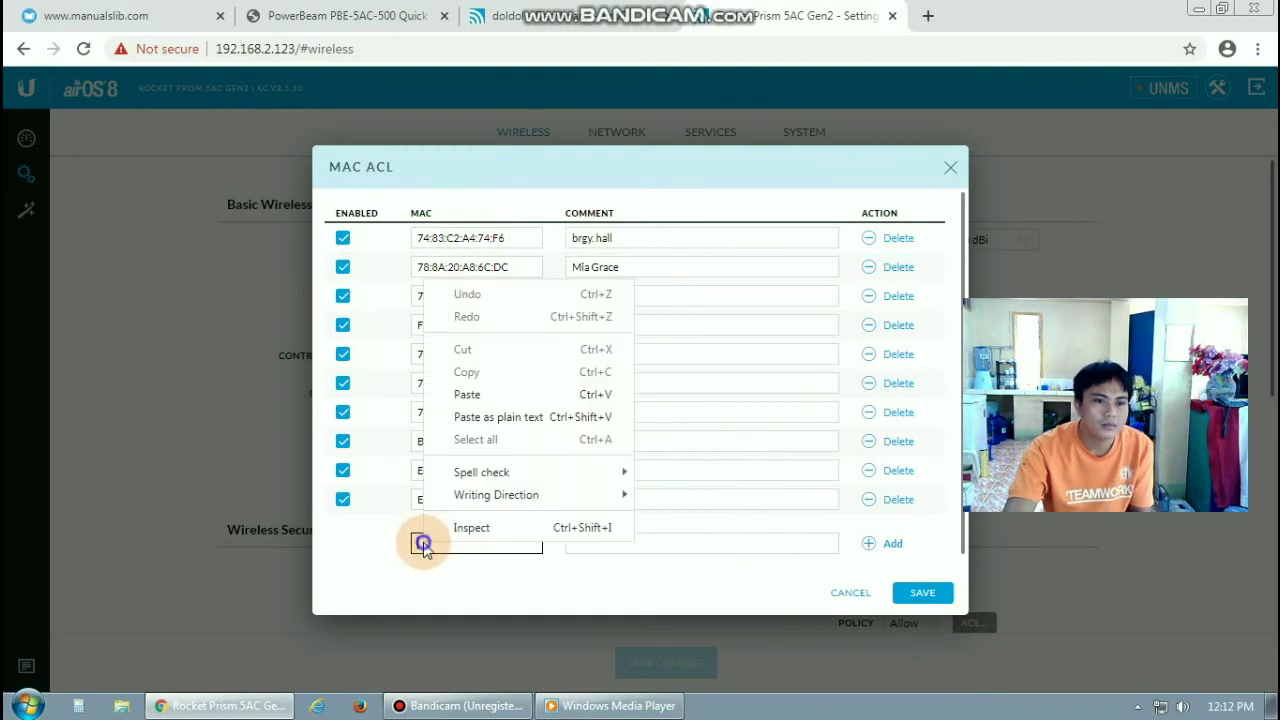
pyautogui.click(481, 397)
pyautogui.click(592, 543)
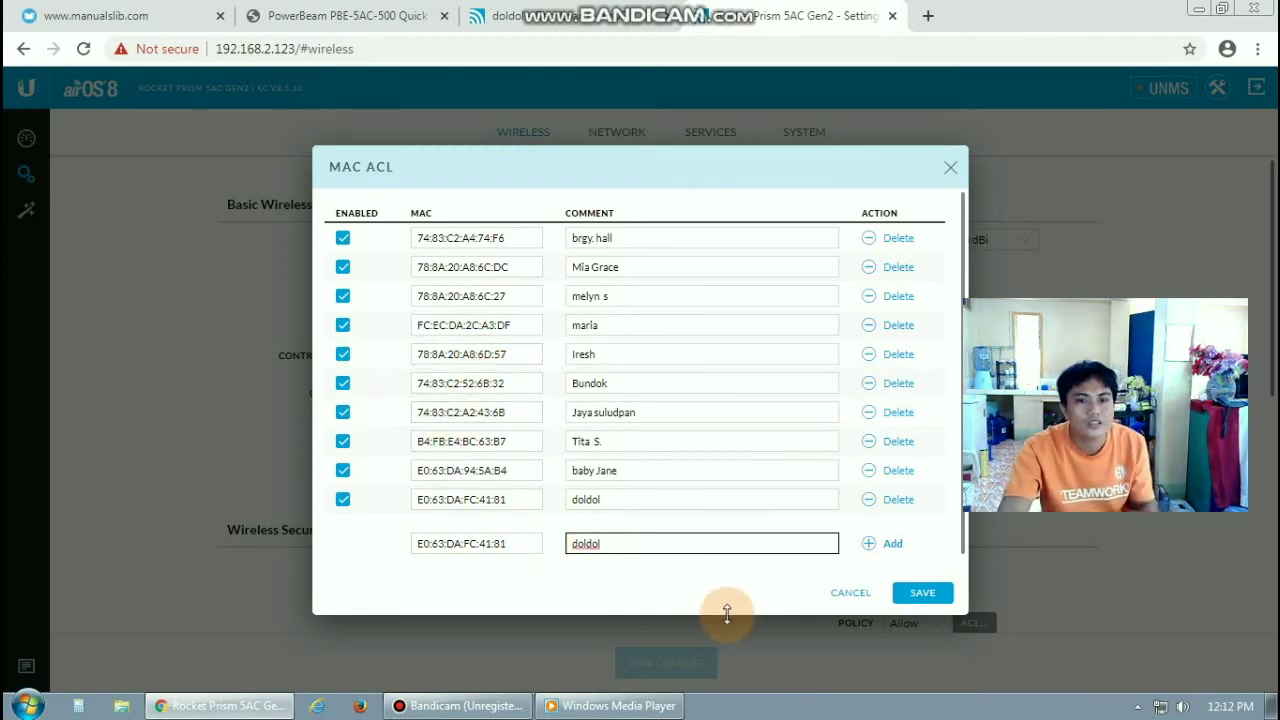
pyautogui.click(893, 552)
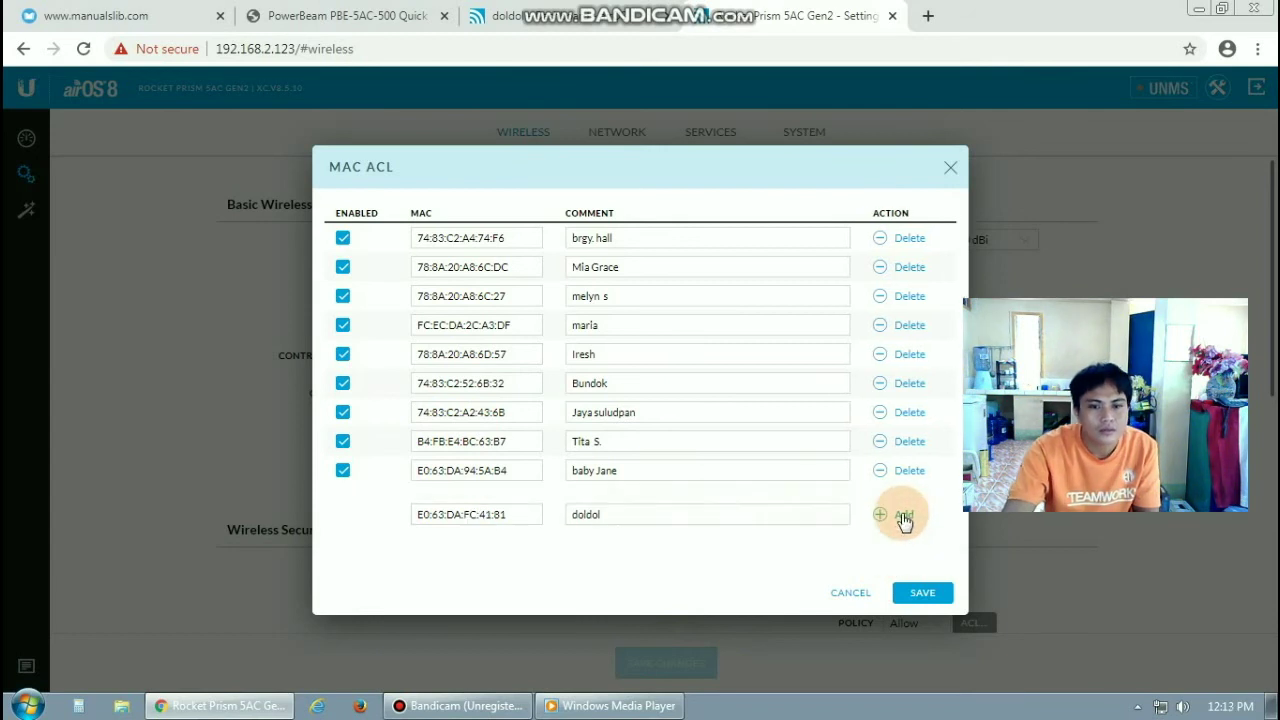
pyautogui.click(903, 517)
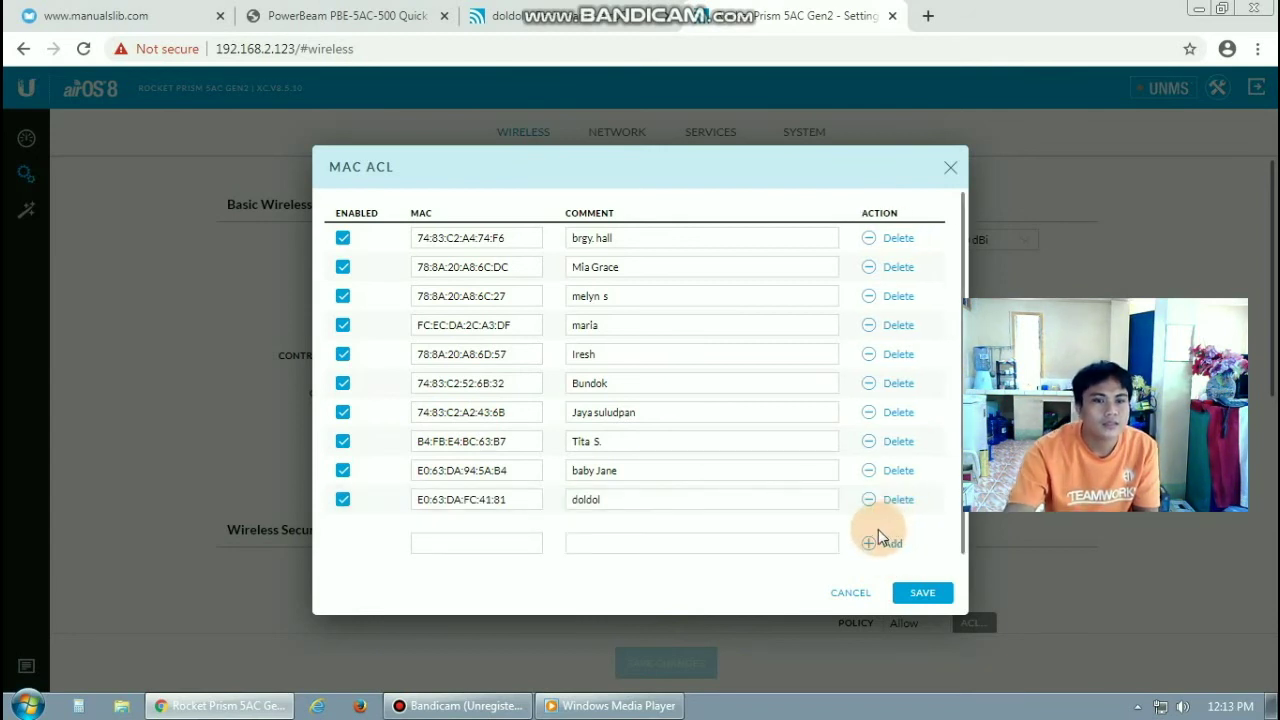
# - Check the new doldol entry, then save the MAC ACL and the Rocket Prism's wireless changes
pyautogui.click(345, 505)
pyautogui.click(510, 503)
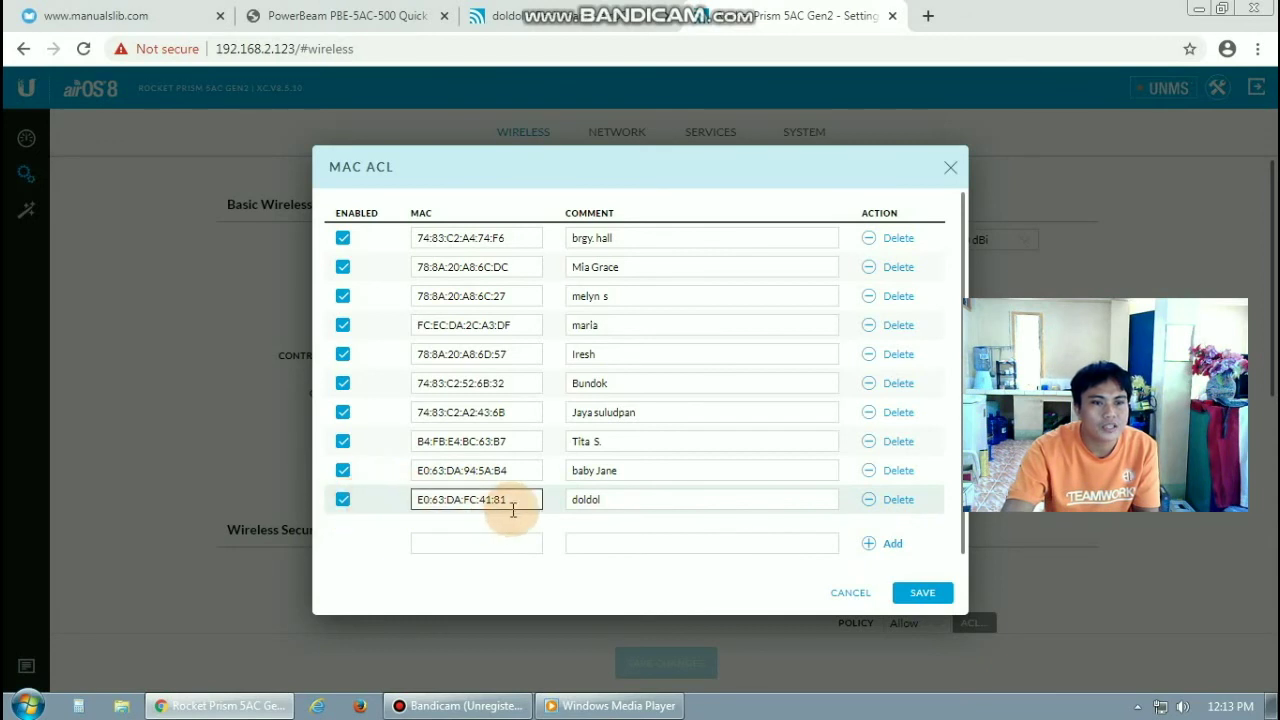
pyautogui.click(578, 506)
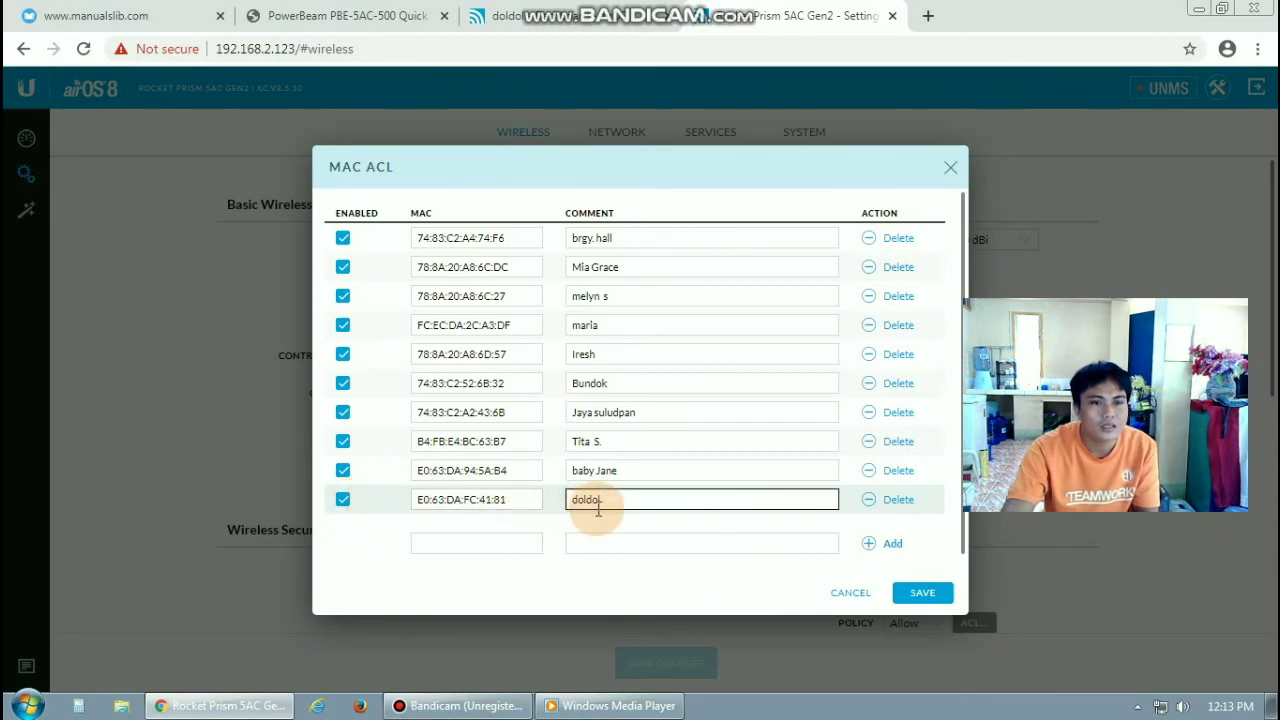
pyautogui.click(917, 594)
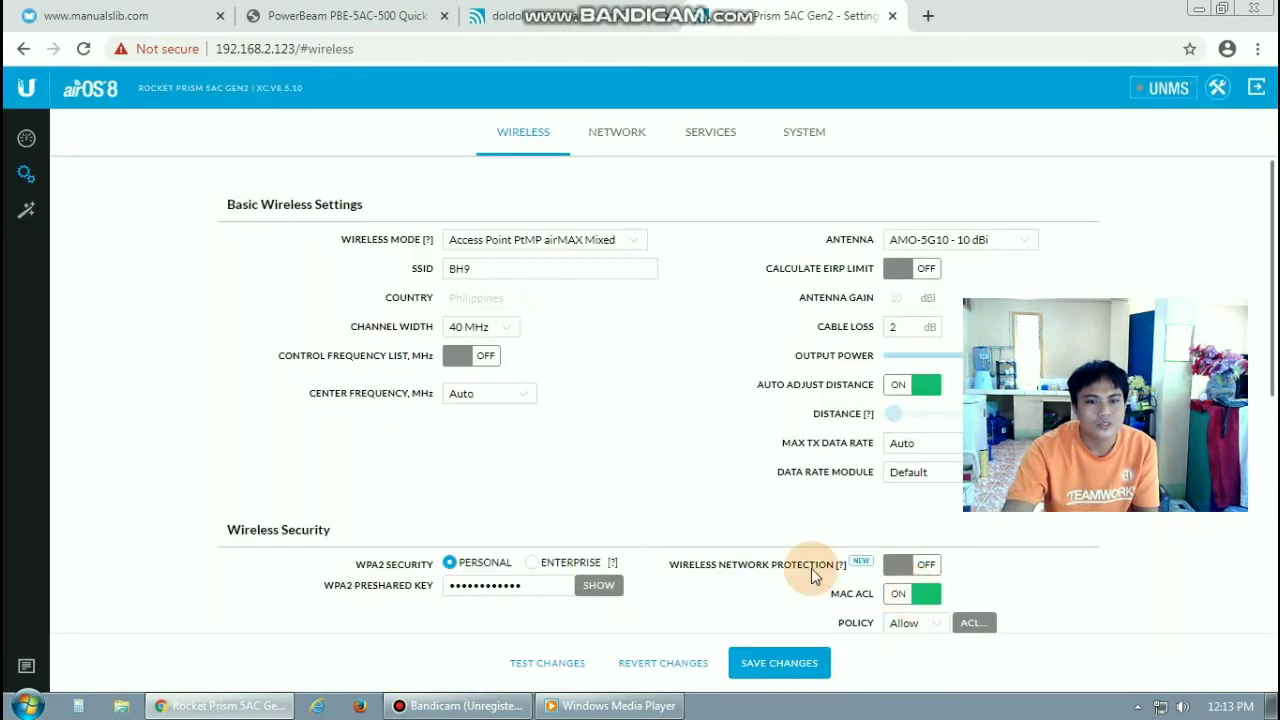
pyautogui.click(760, 668)
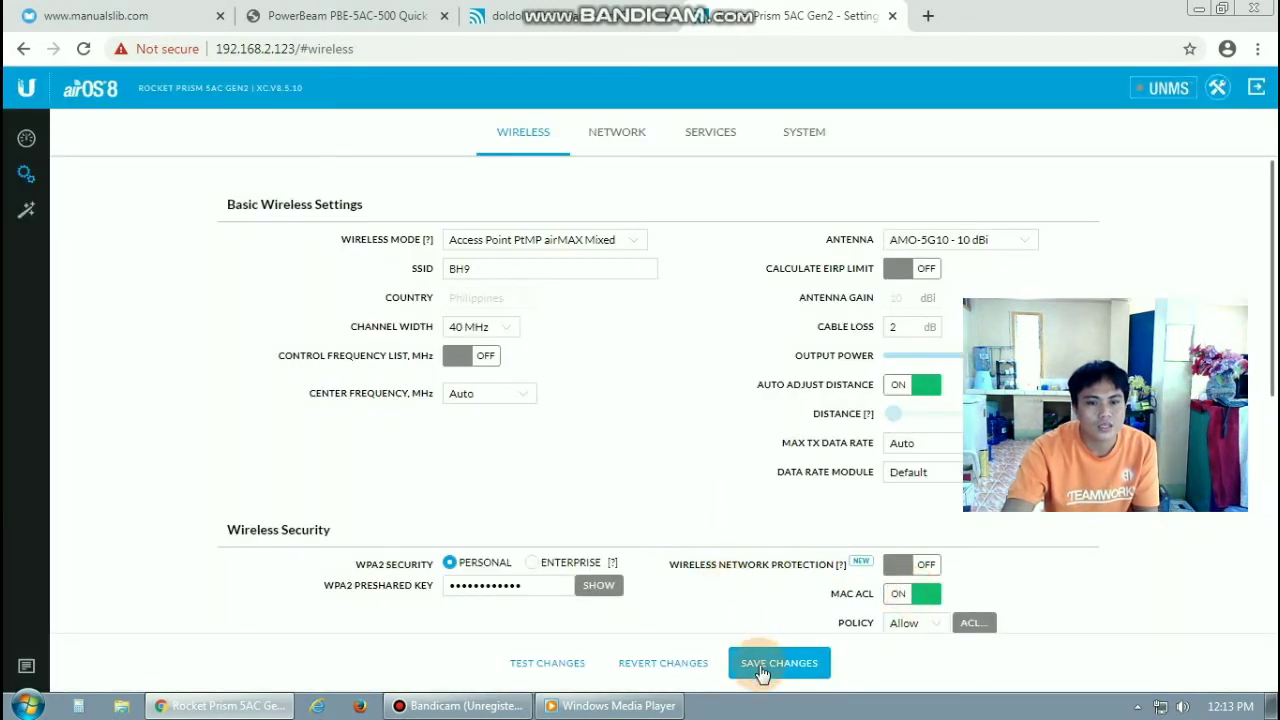
pyautogui.click(760, 668)
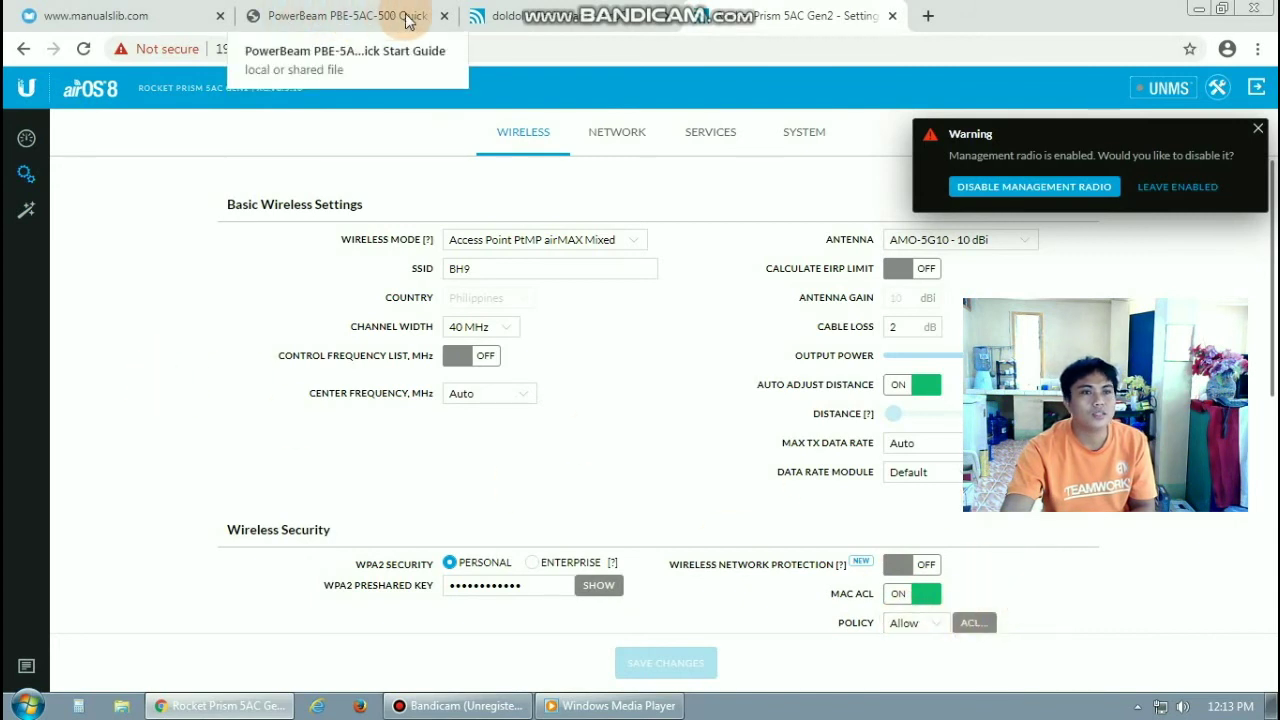
# - Return to the PowerBeam dashboard and examine its link to the Rocket Prism, including signal, data rates and capacity
pyautogui.click(580, 16)
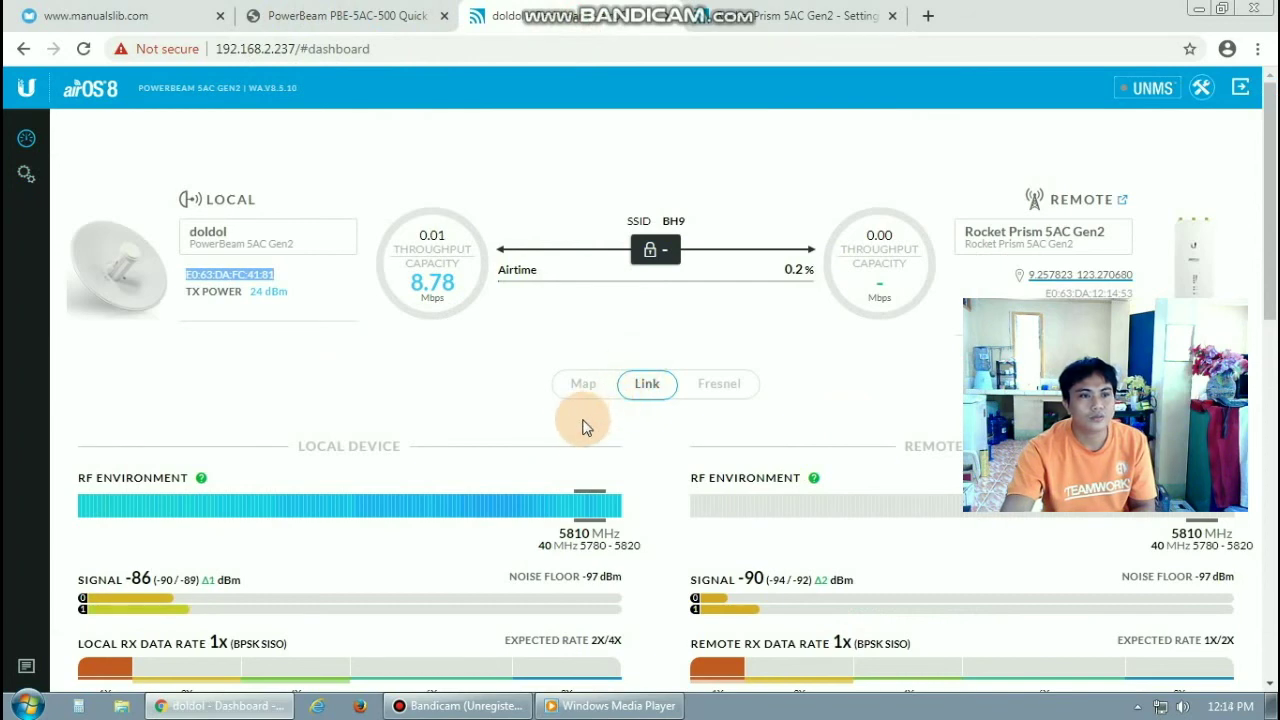
pyautogui.scroll(-2, 570, 425)
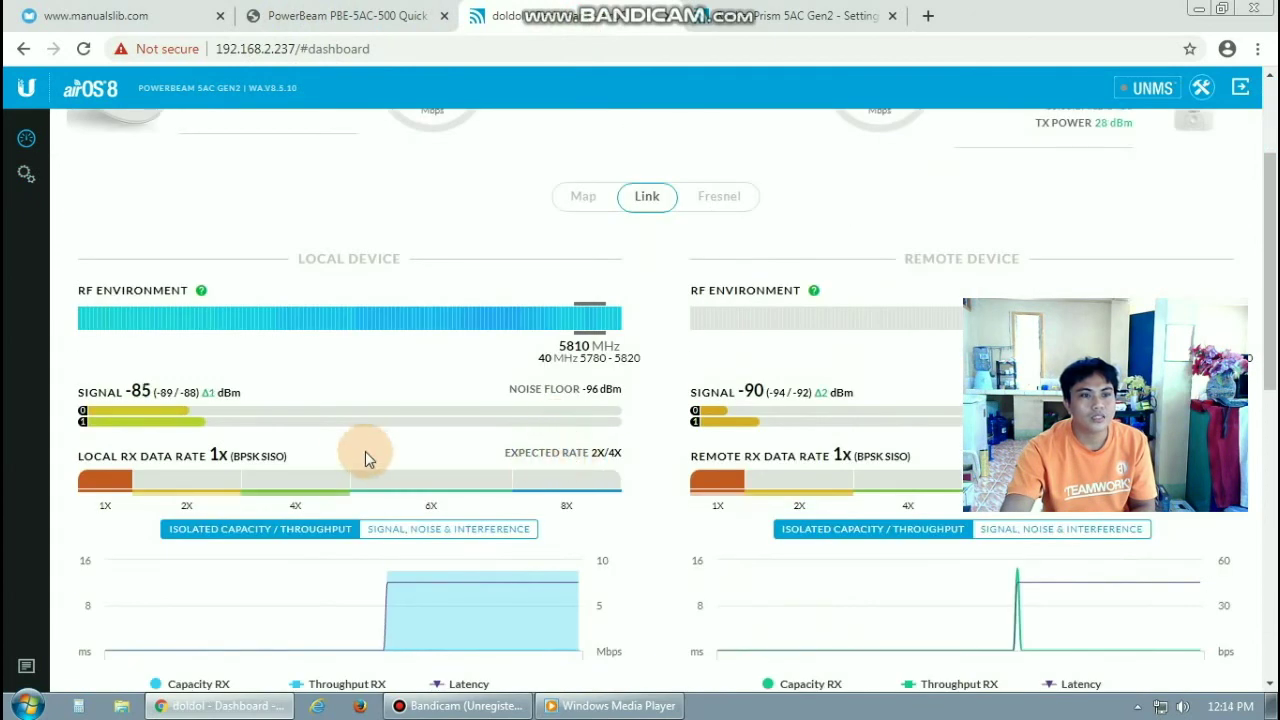
pyautogui.scroll(1, 352, 425)
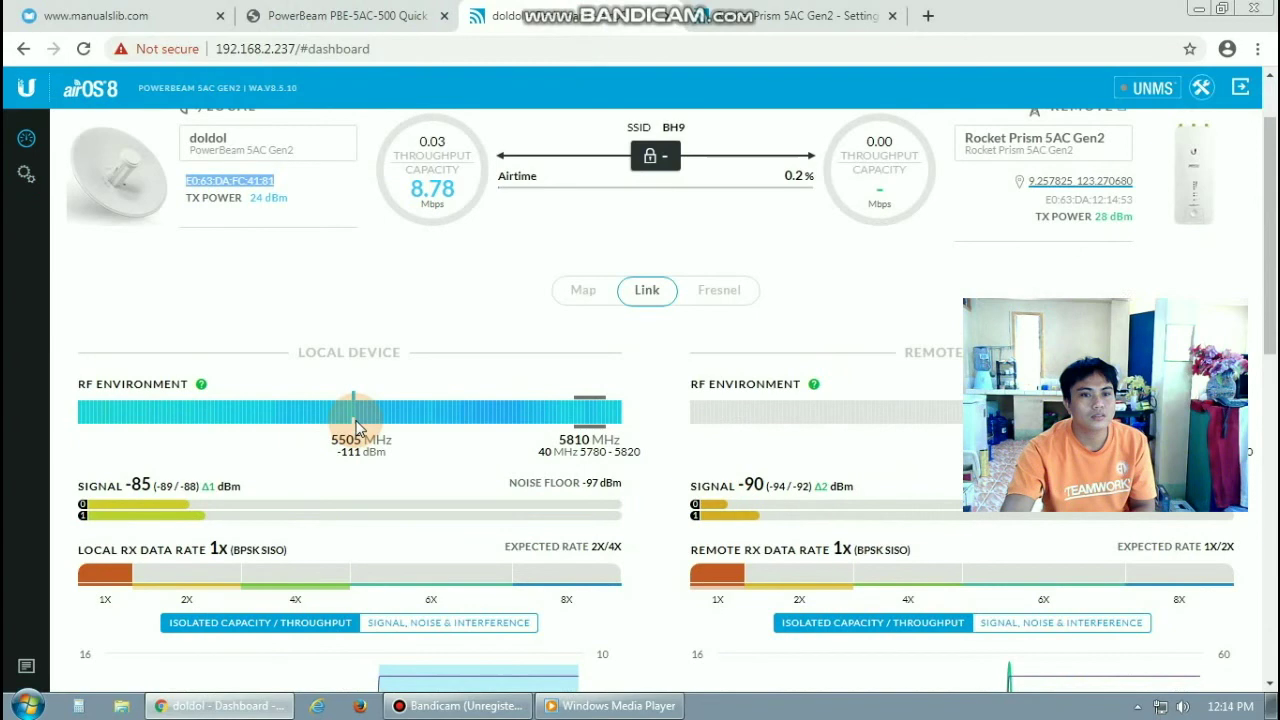
pyautogui.scroll(1, 507, 390)
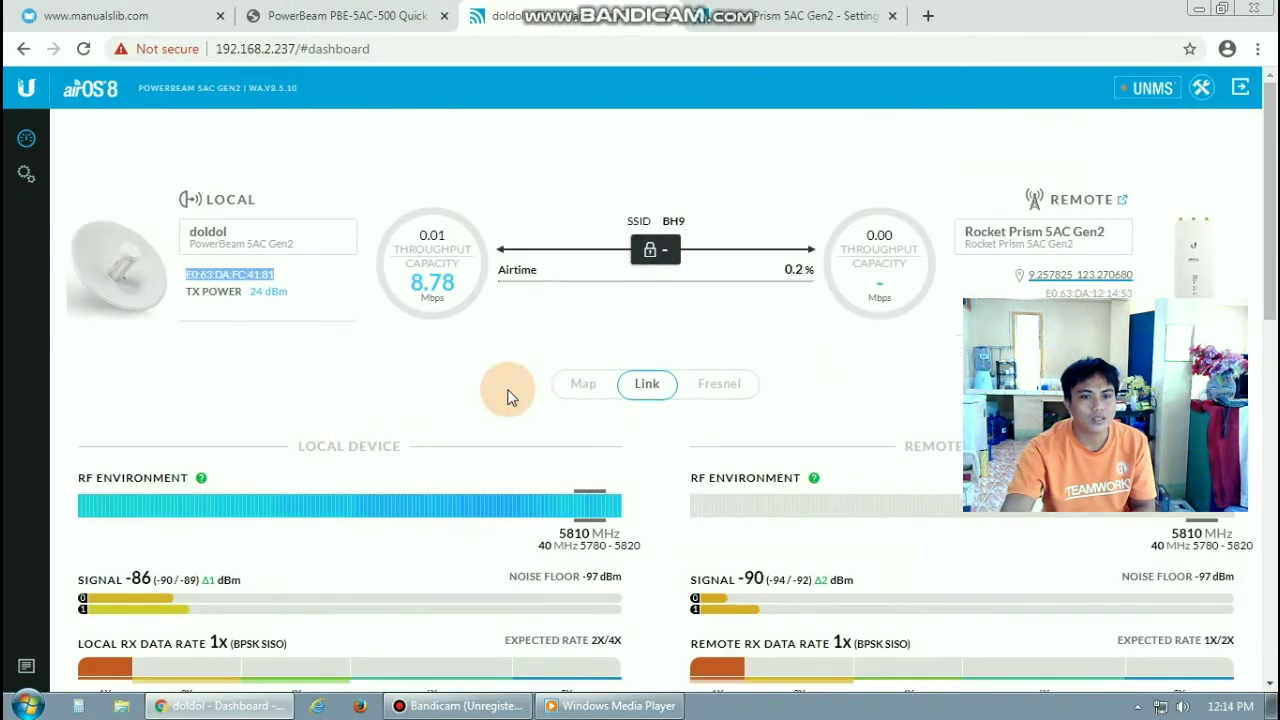
pyautogui.scroll(-1, 330, 392)
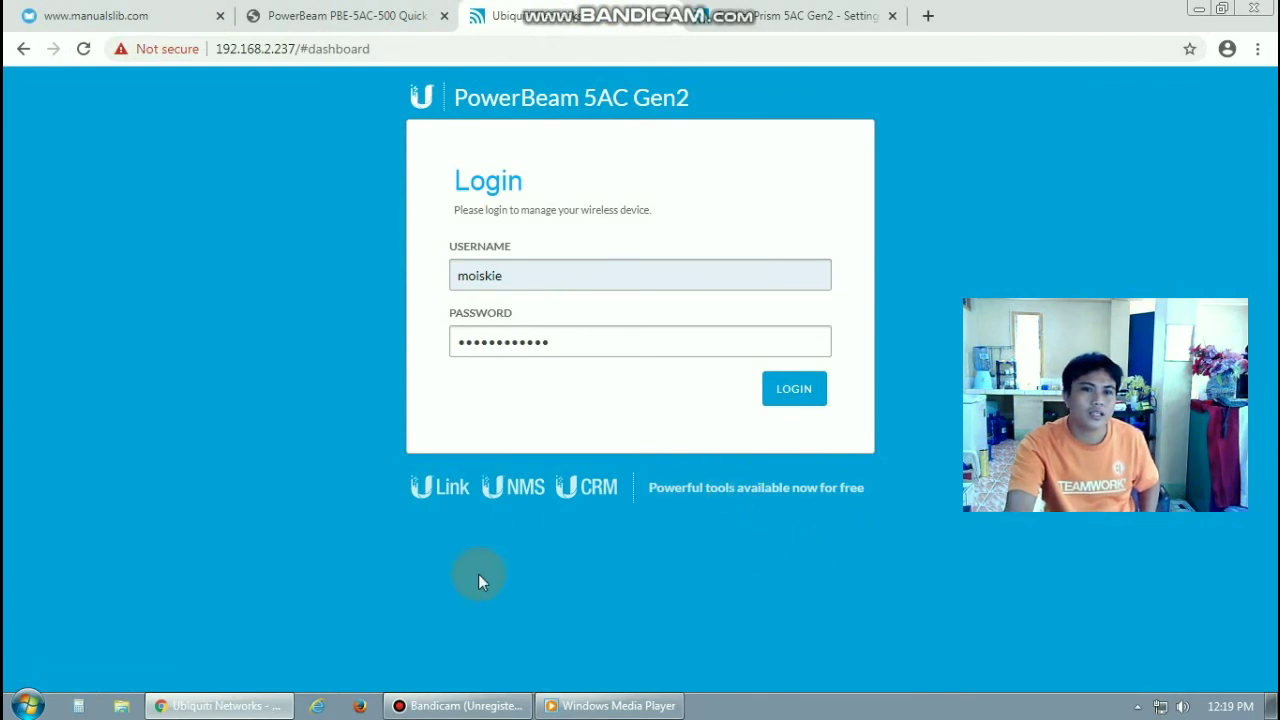
# - Log back in to the PowerBeam 5AC Gen2 with the credentials already filled in
pyautogui.click(792, 387)
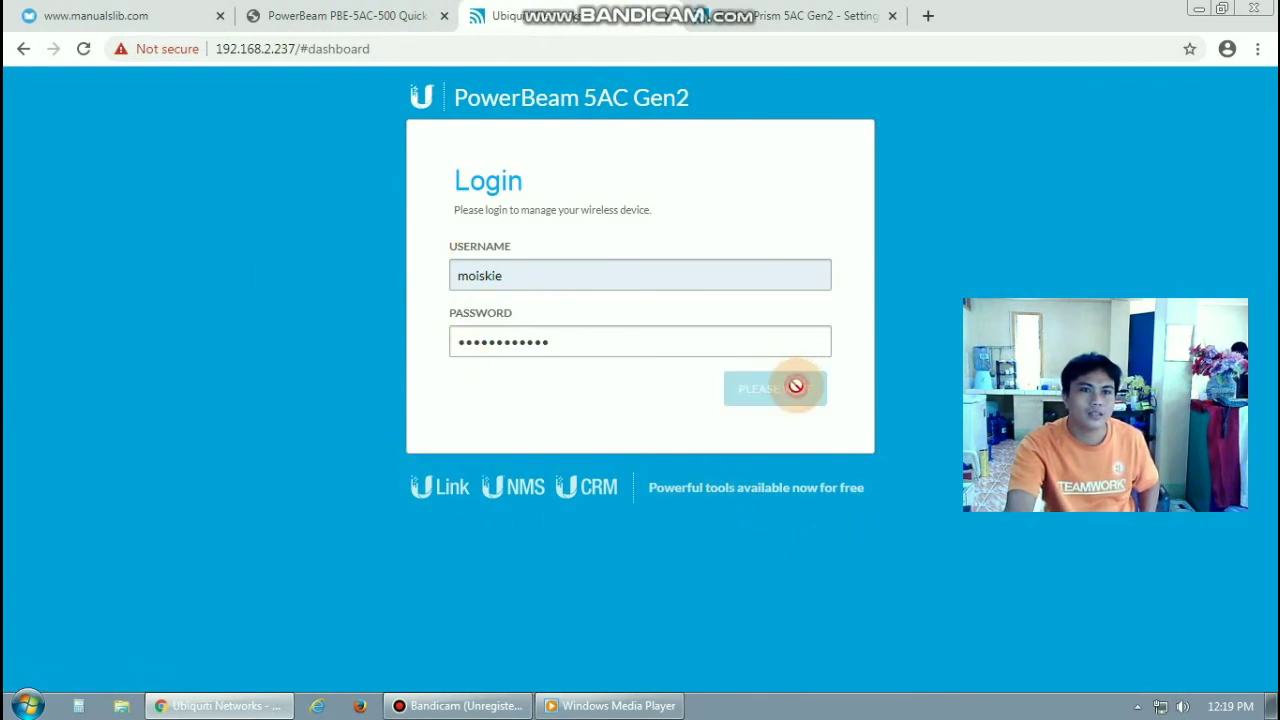